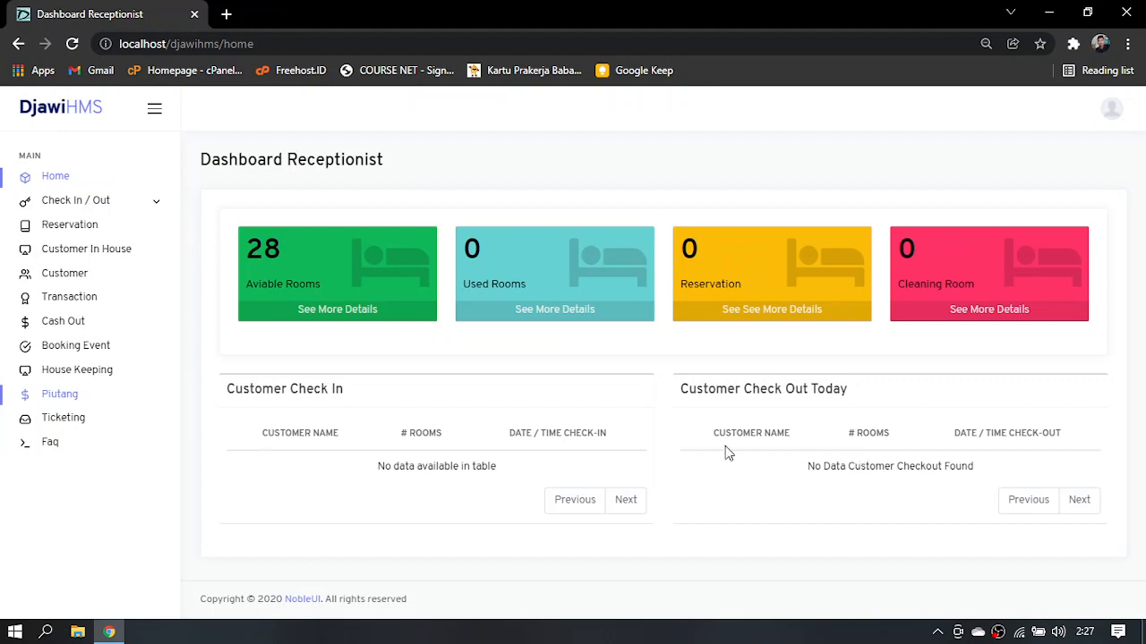
Open the Check In page and look through the list of available rooms
click(121, 203)
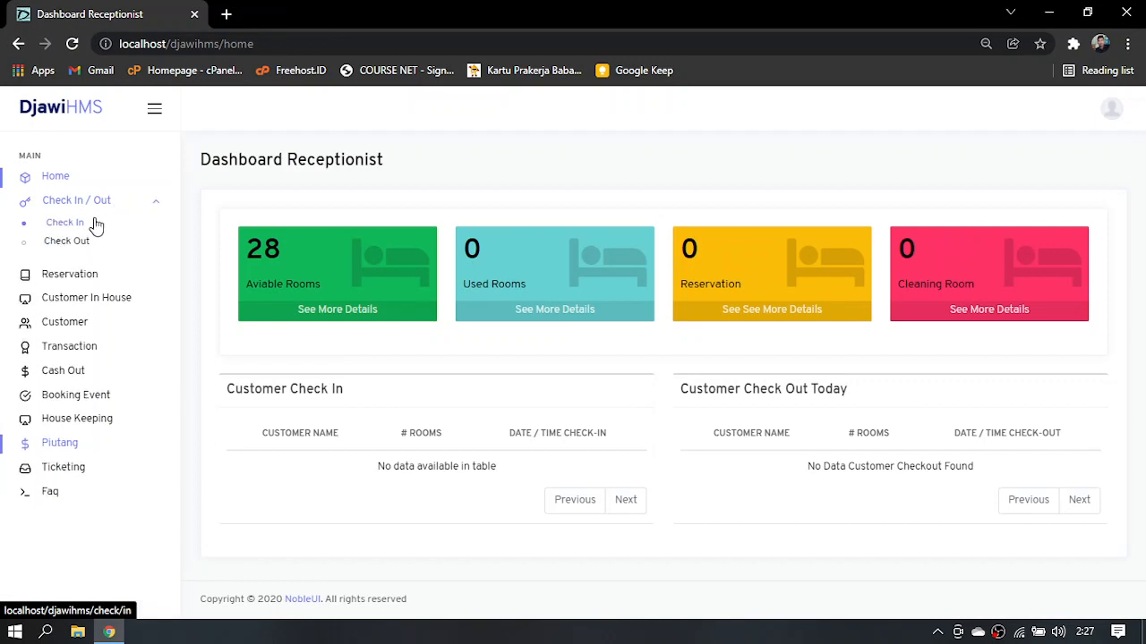
click(94, 225)
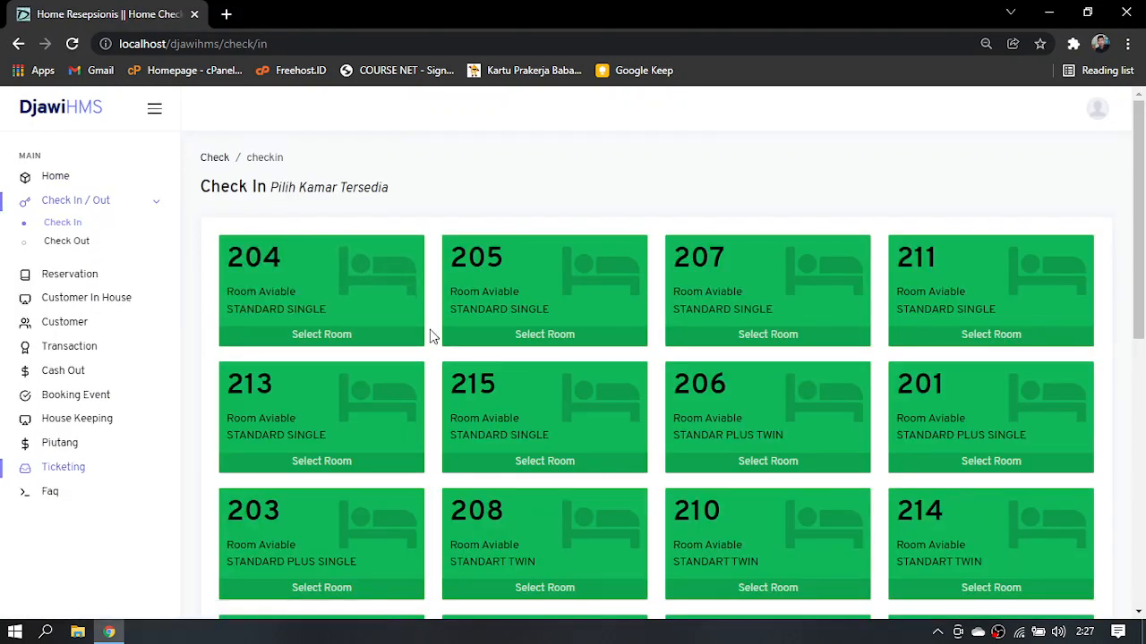
scroll(430, 336, down, 3)
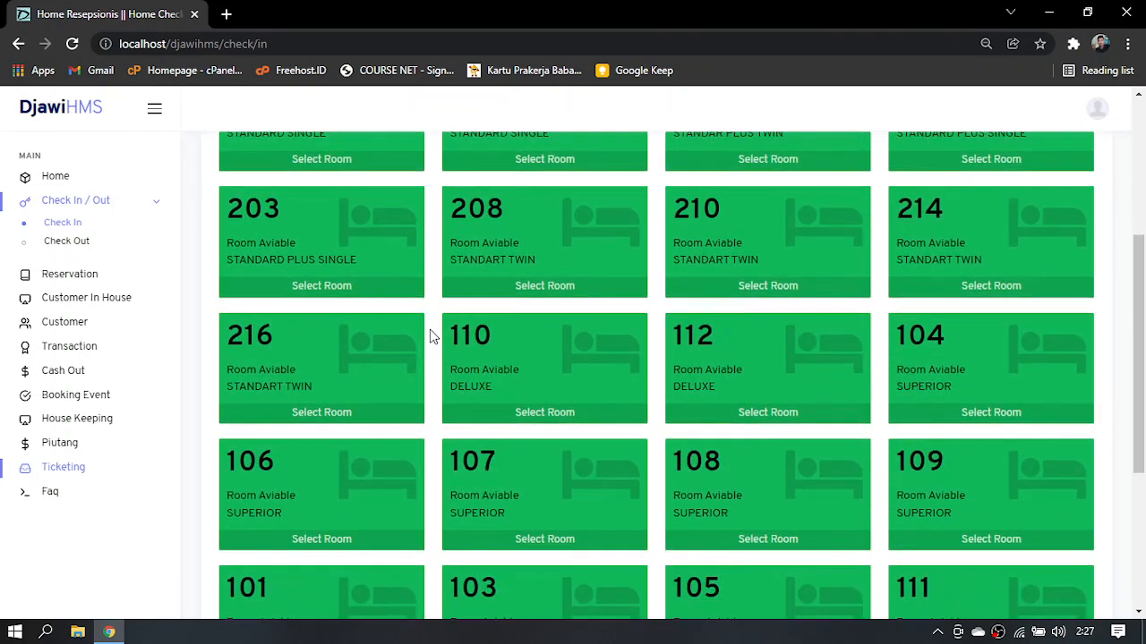
scroll(430, 336, down, 3)
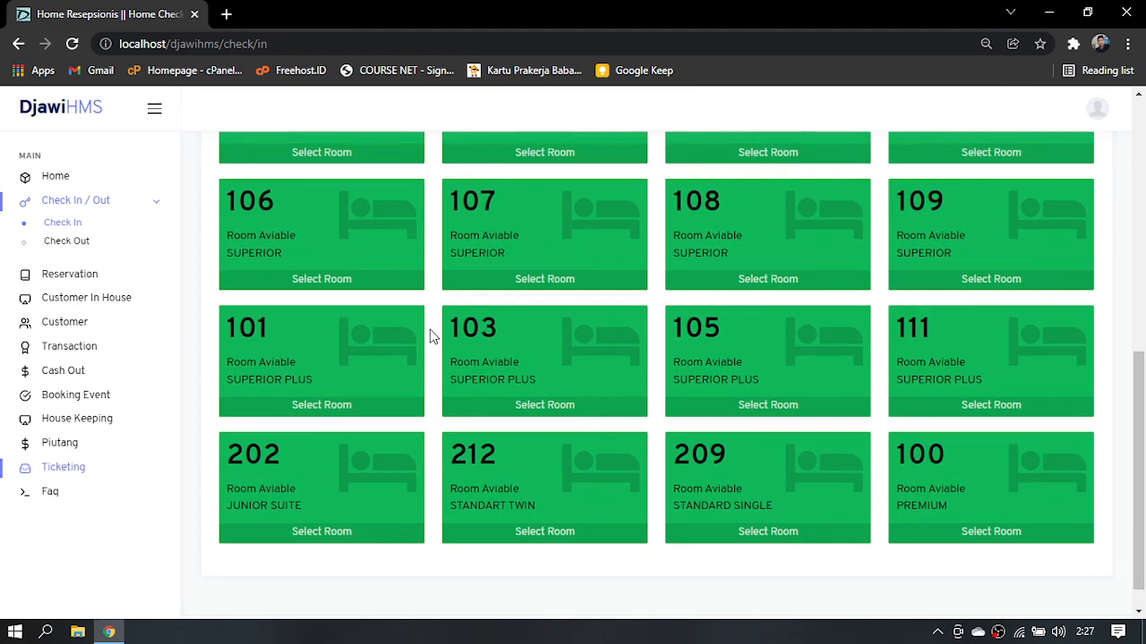
scroll(430, 336, up, 1)
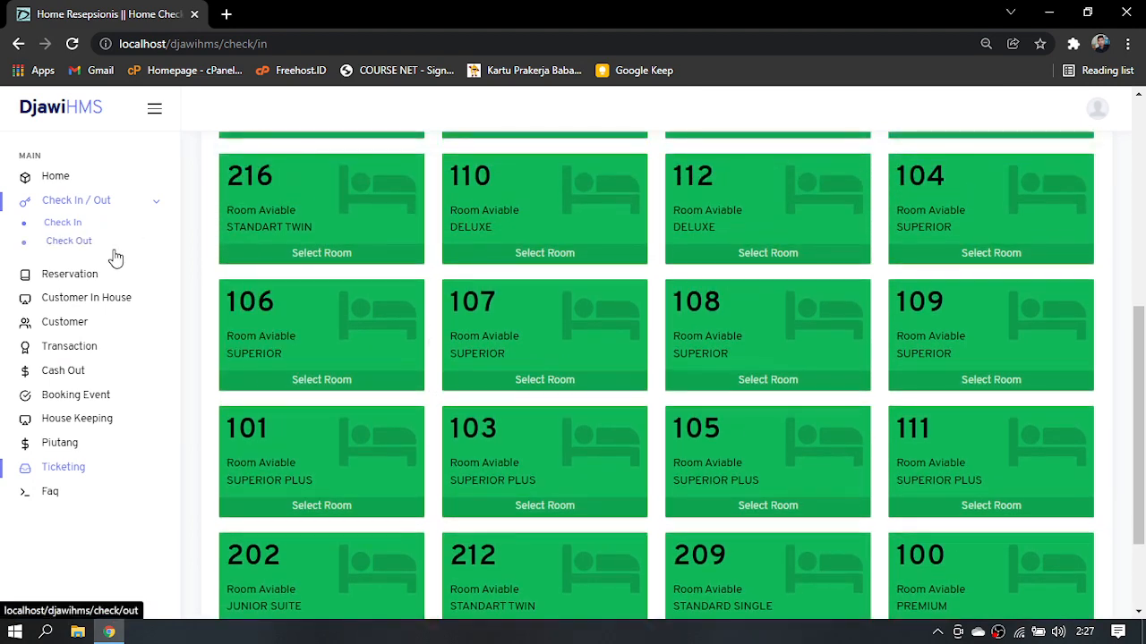
Search the Reservation page for rooms available from 09 February 2022 to 09 February 2022
click(79, 277)
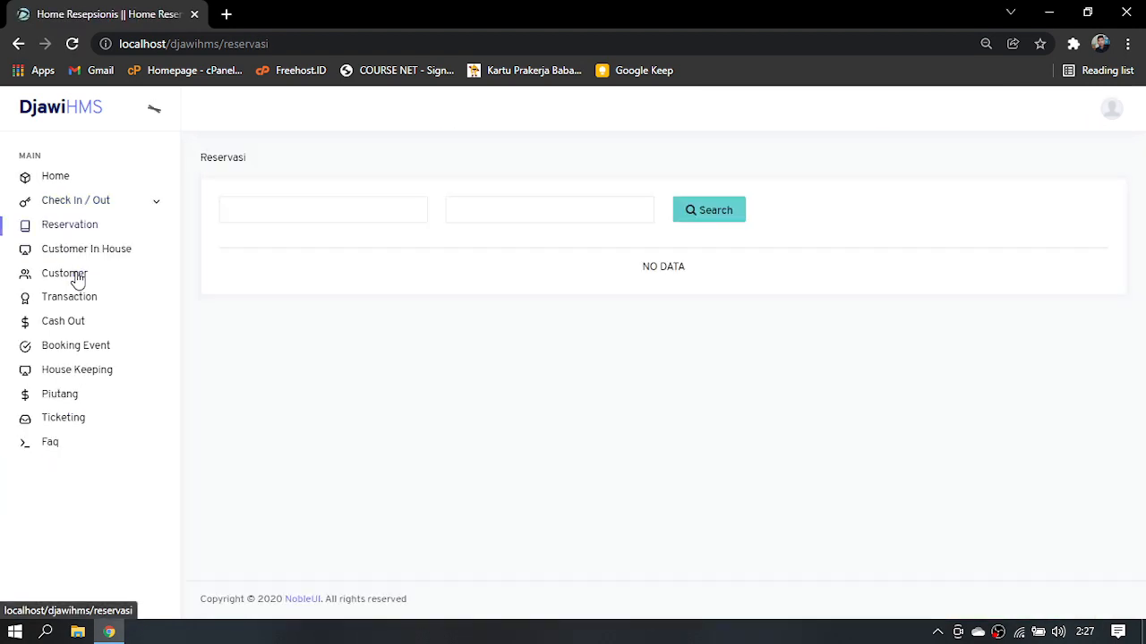
click(261, 213)
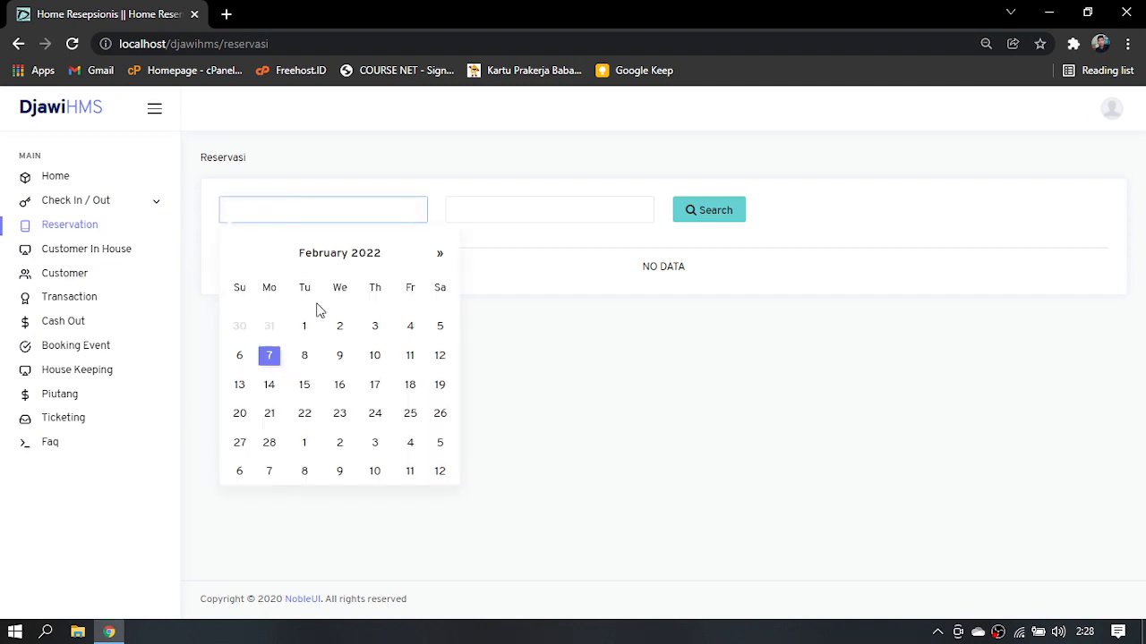
click(341, 358)
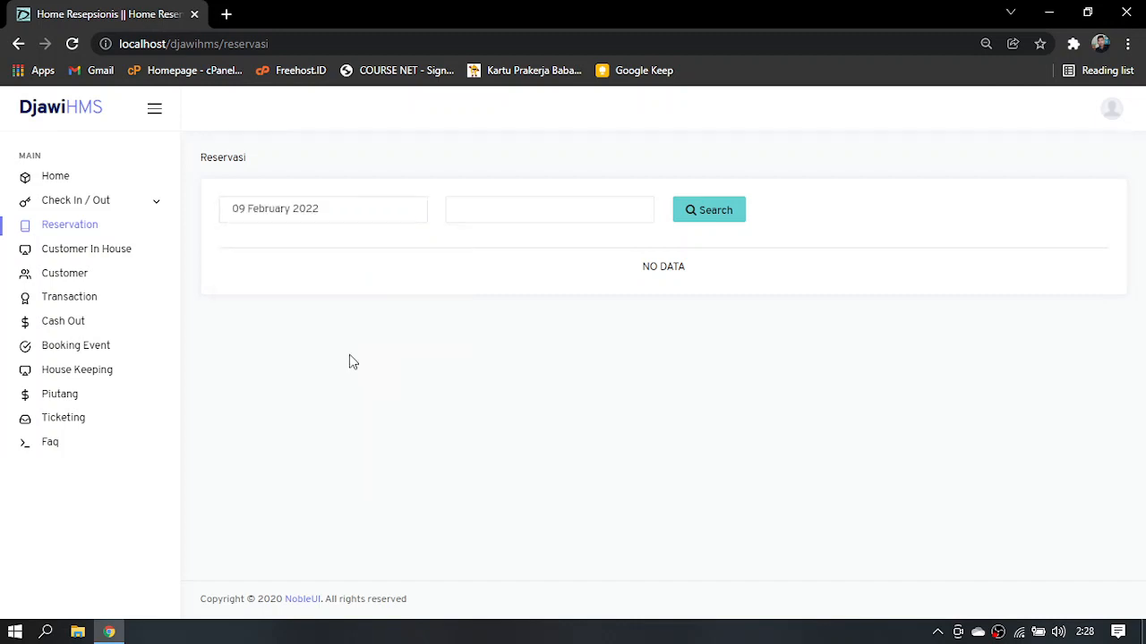
click(499, 215)
click(573, 360)
click(696, 224)
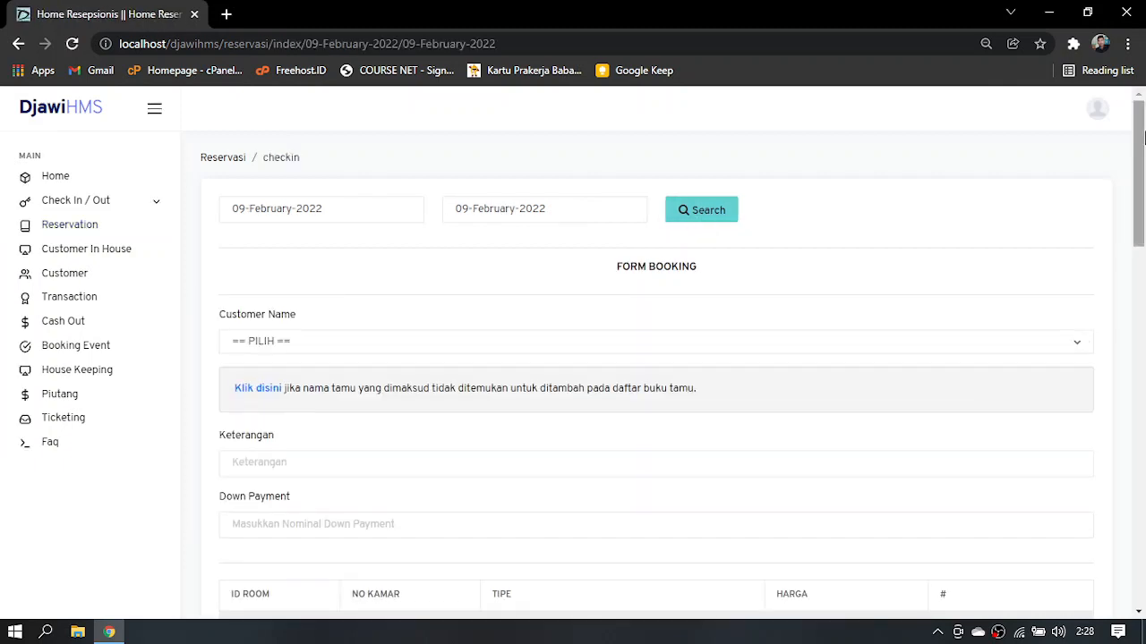
Examine the booking form's customer name, Keterangan and Down Payment fields and the list of bookable rooms
drag(1139, 132, 1134, 170)
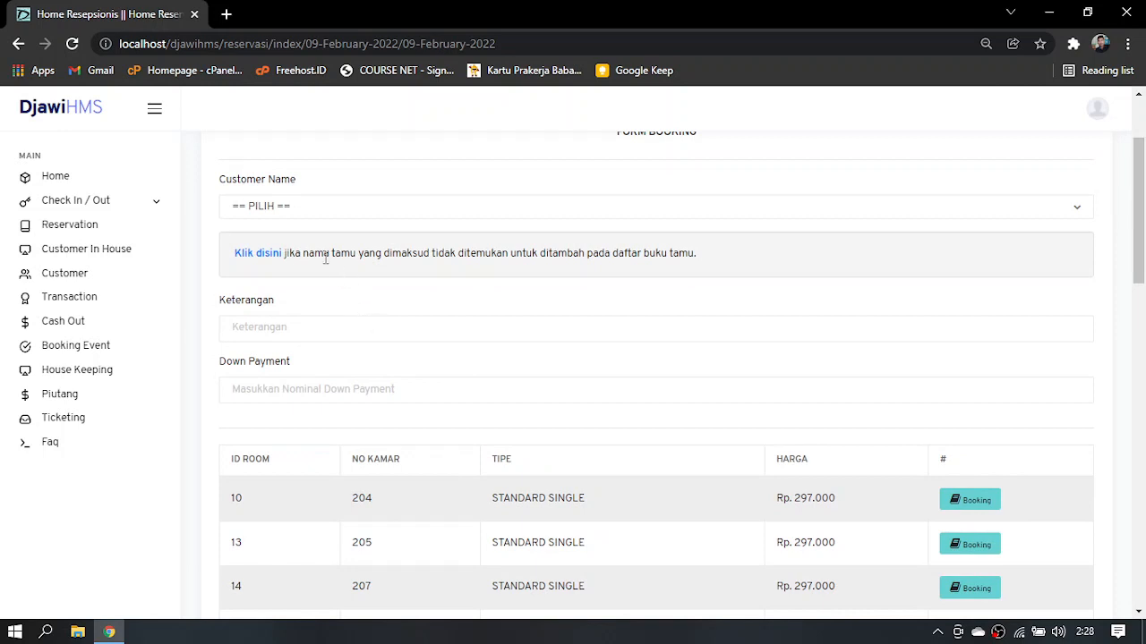
click(301, 216)
click(376, 363)
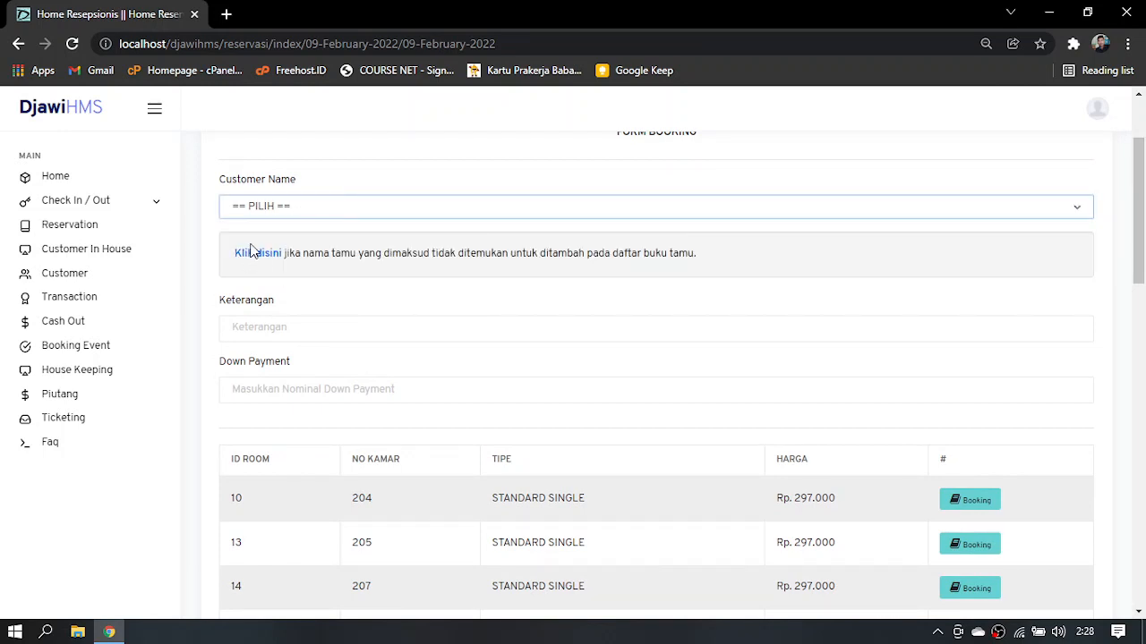
click(261, 327)
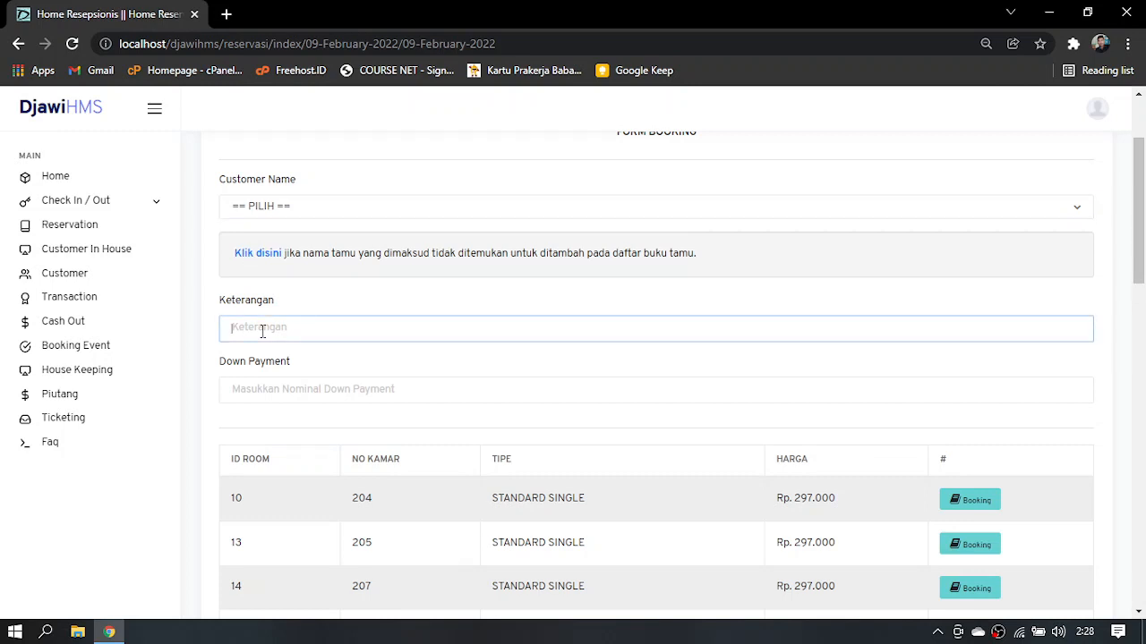
click(279, 392)
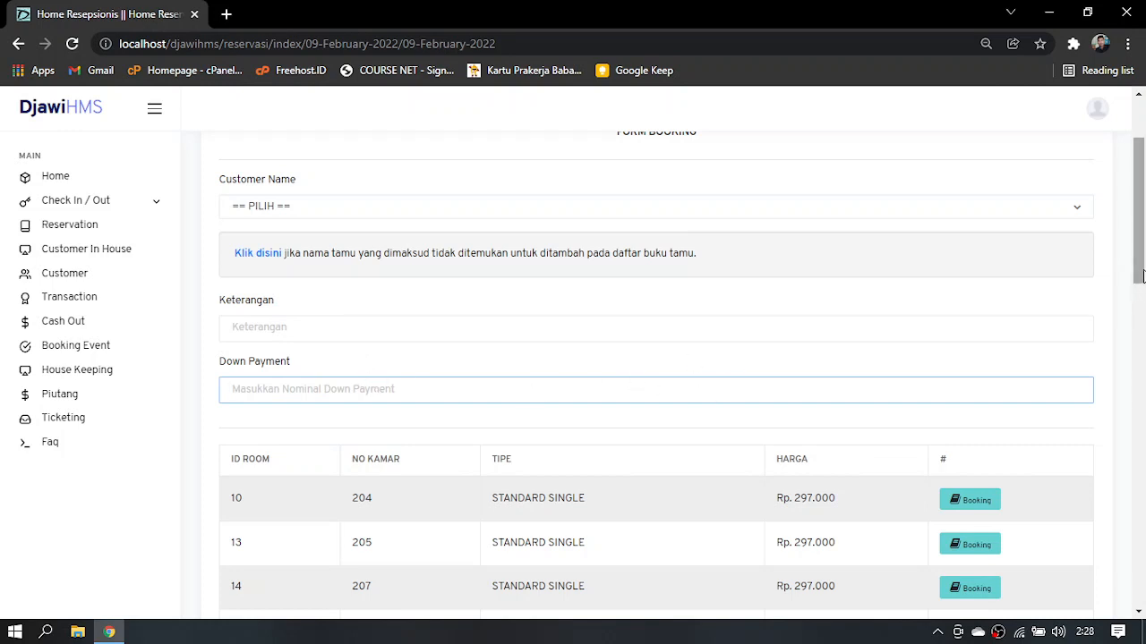
scroll(1144, 291, down, 2)
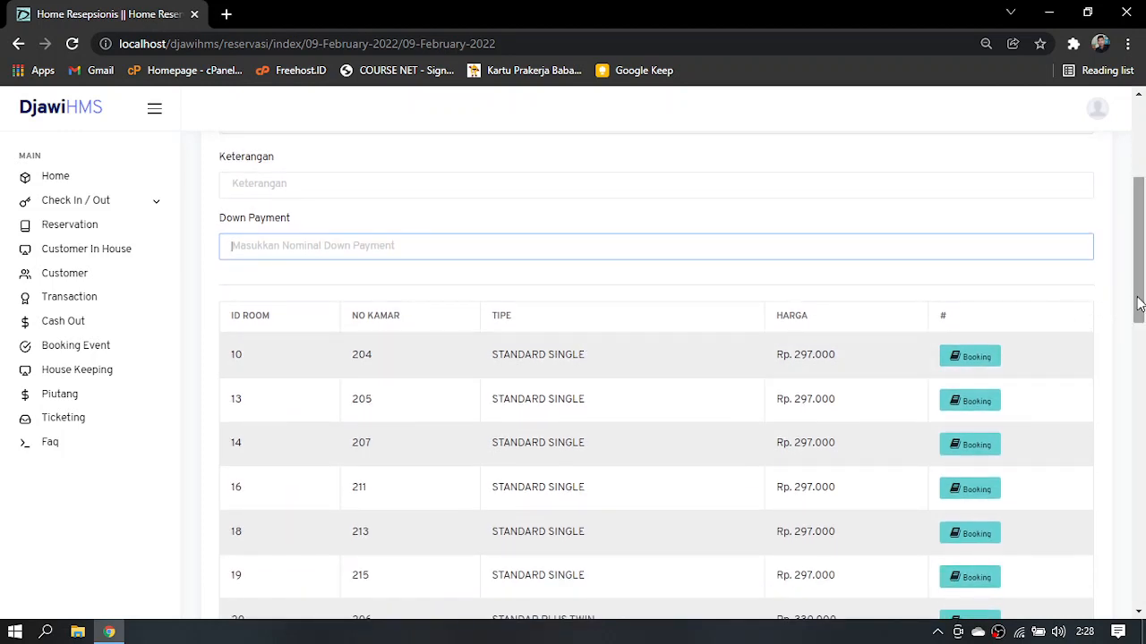
scroll(1119, 305, up, 3)
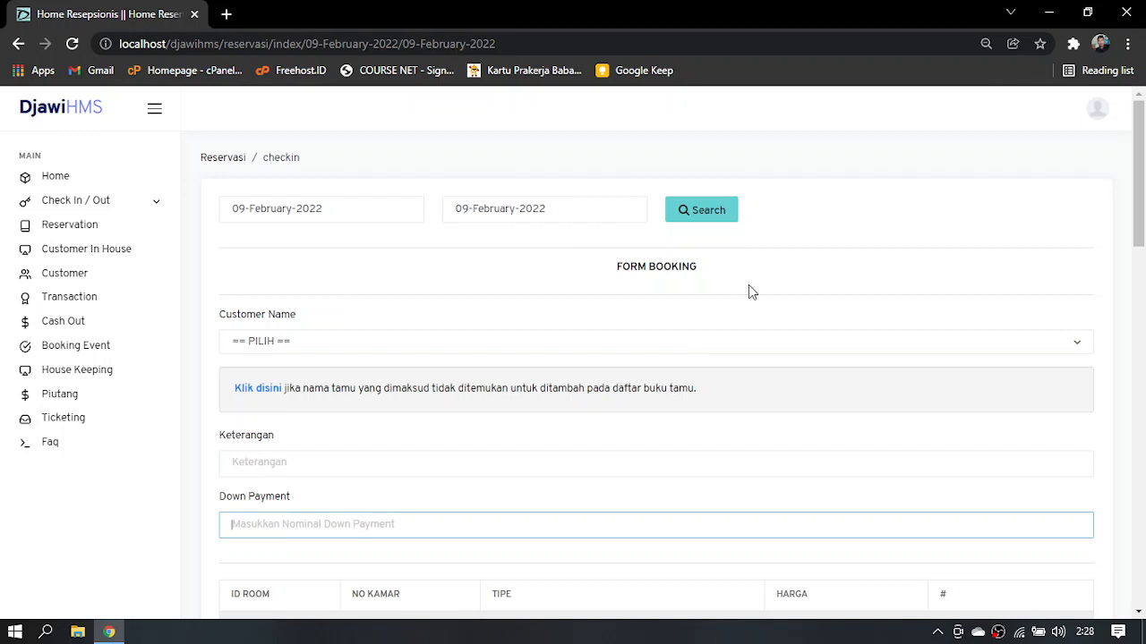
Return to the Check In page and select PREMIUM room 100 for check-in
click(74, 185)
click(83, 204)
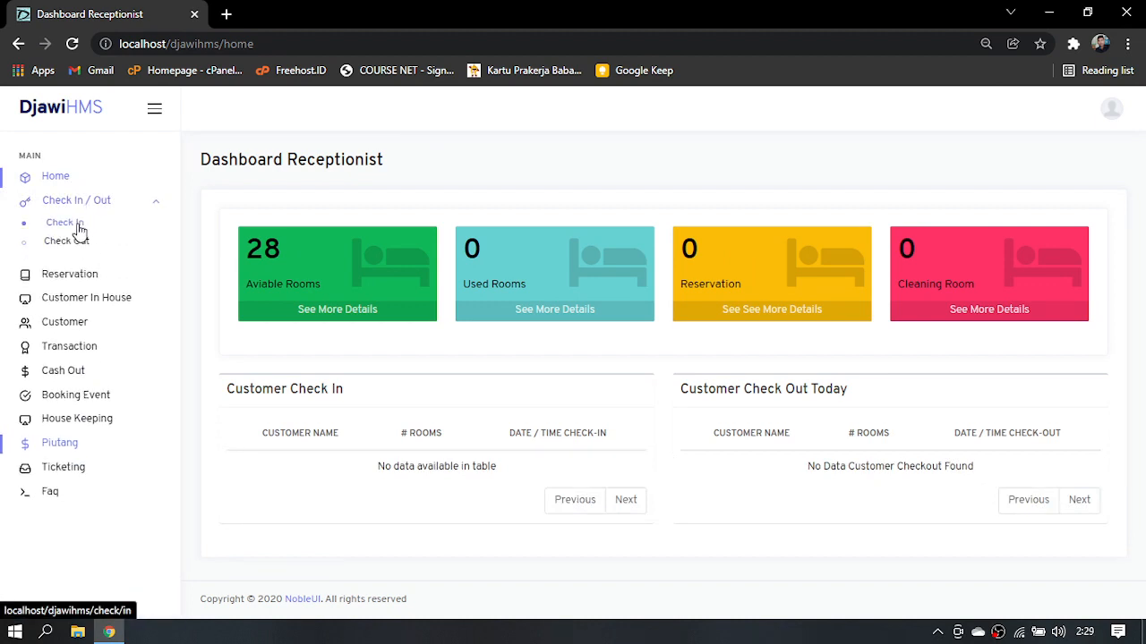
click(64, 223)
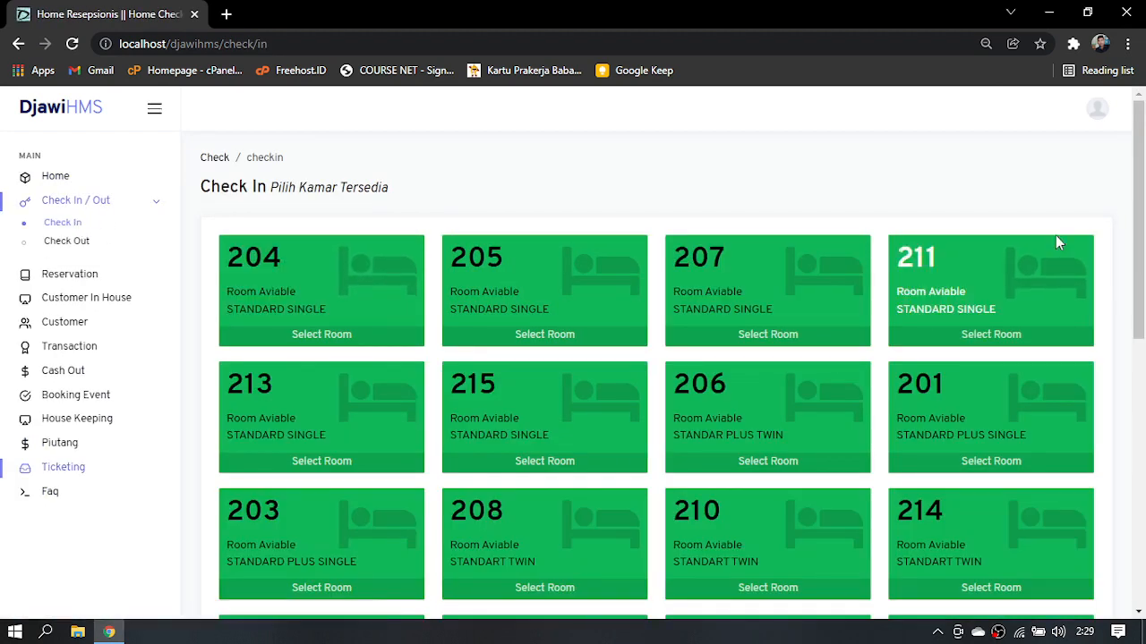
drag(1139, 203, 1142, 458)
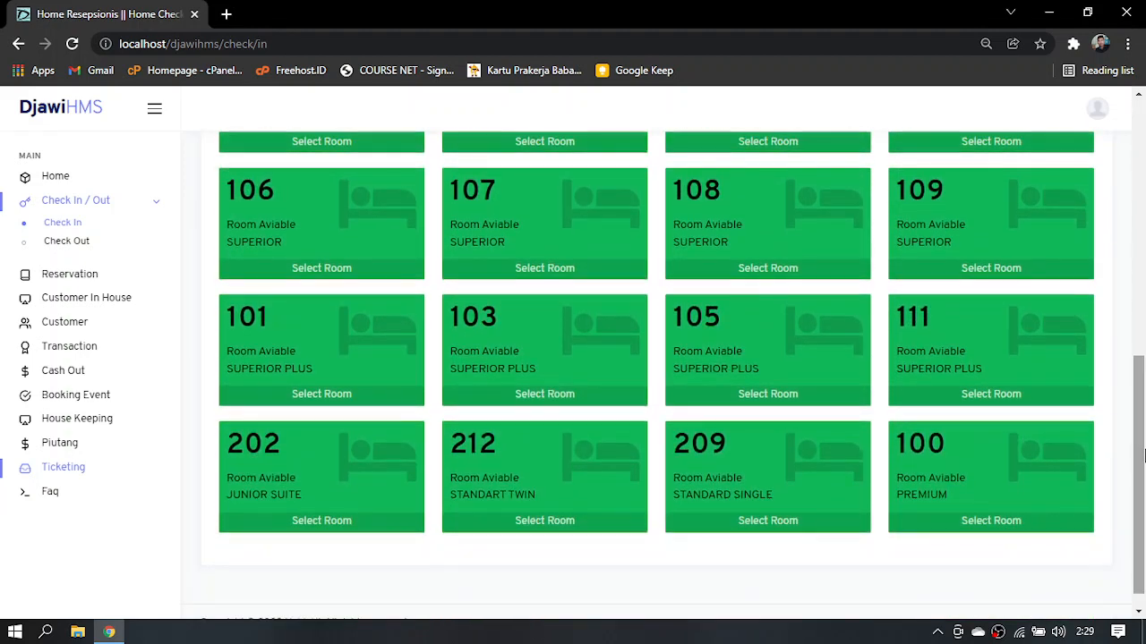
click(986, 535)
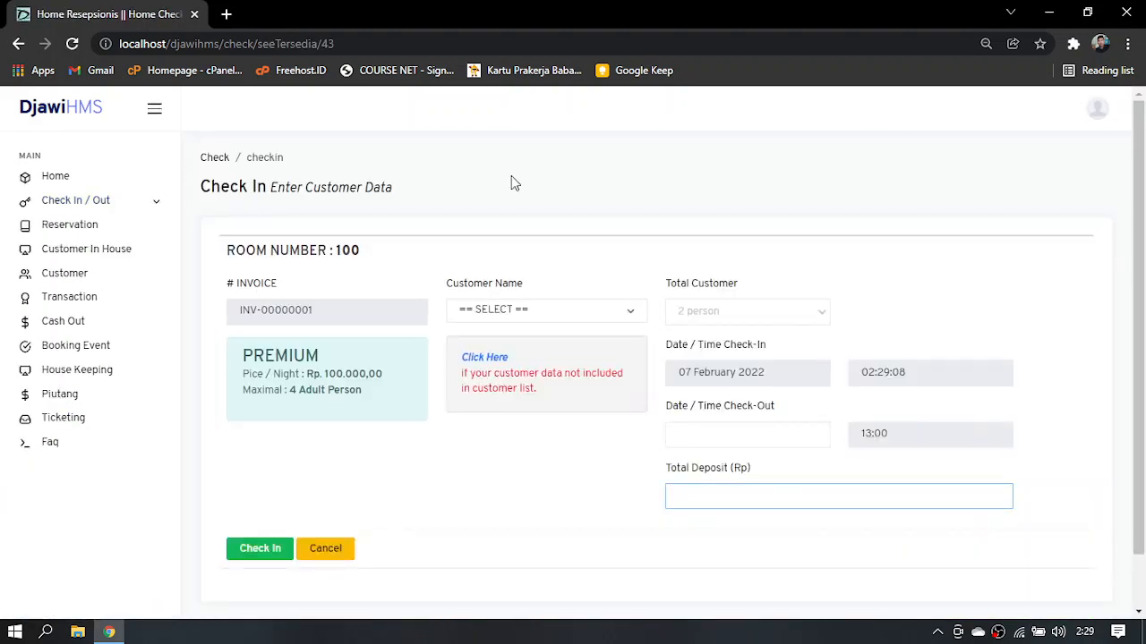
Start a new customer record from room 100's check-in form and enter the customer's full name
click(495, 311)
click(495, 311)
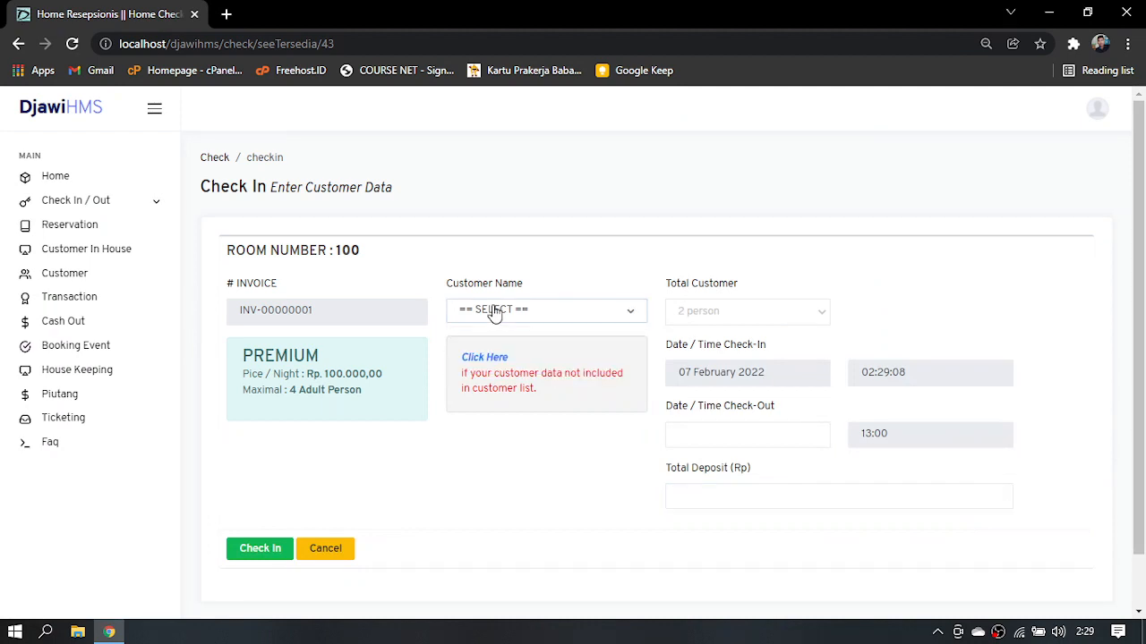
click(490, 358)
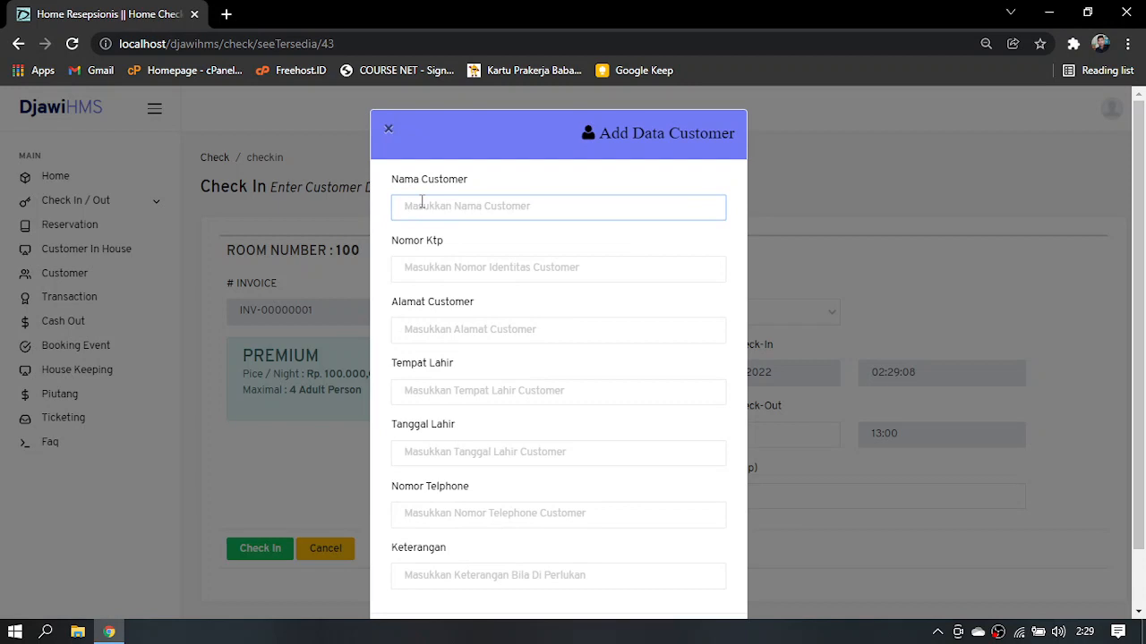
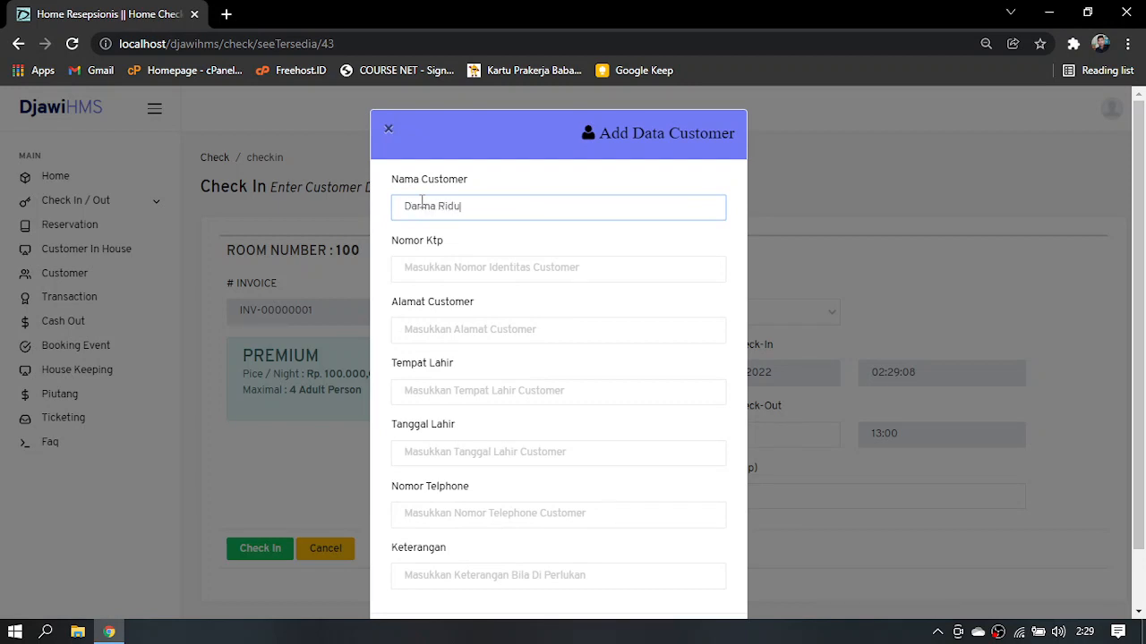
Enter the customer's identity card number in the Nomor Ktp field
click(451, 274)
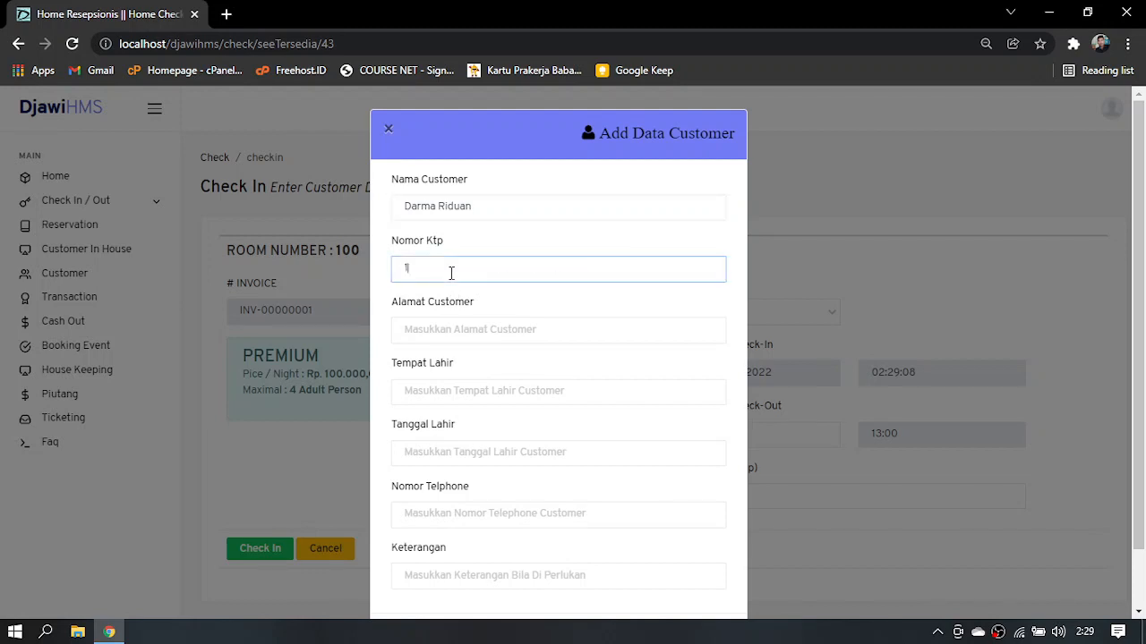
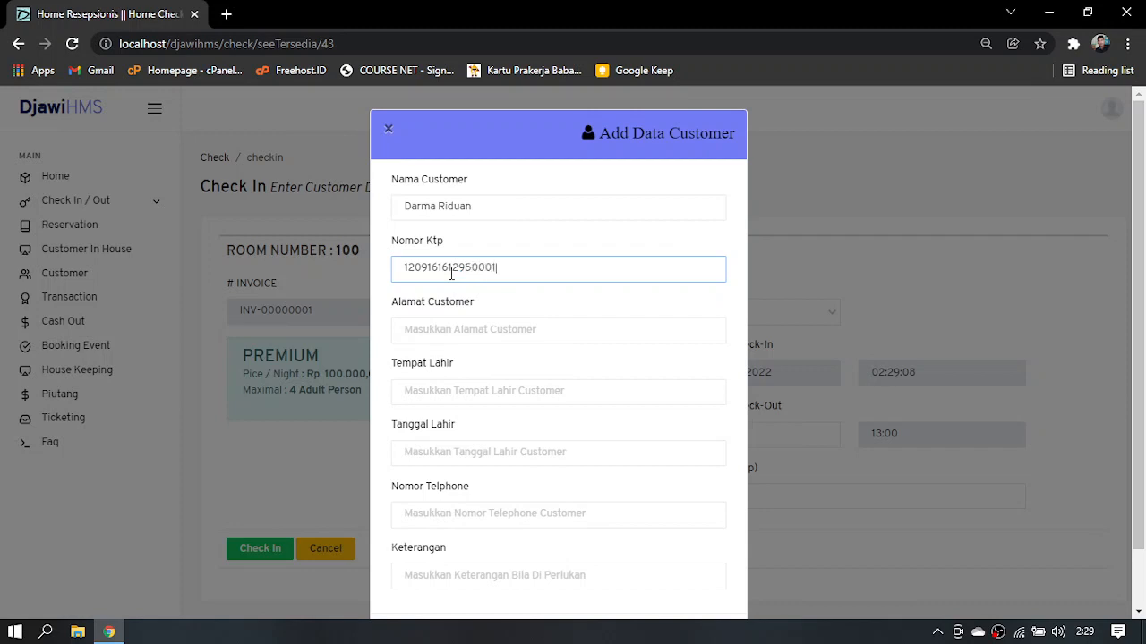
Fill in the customer's address and place of birth in the new customer record
click(451, 330)
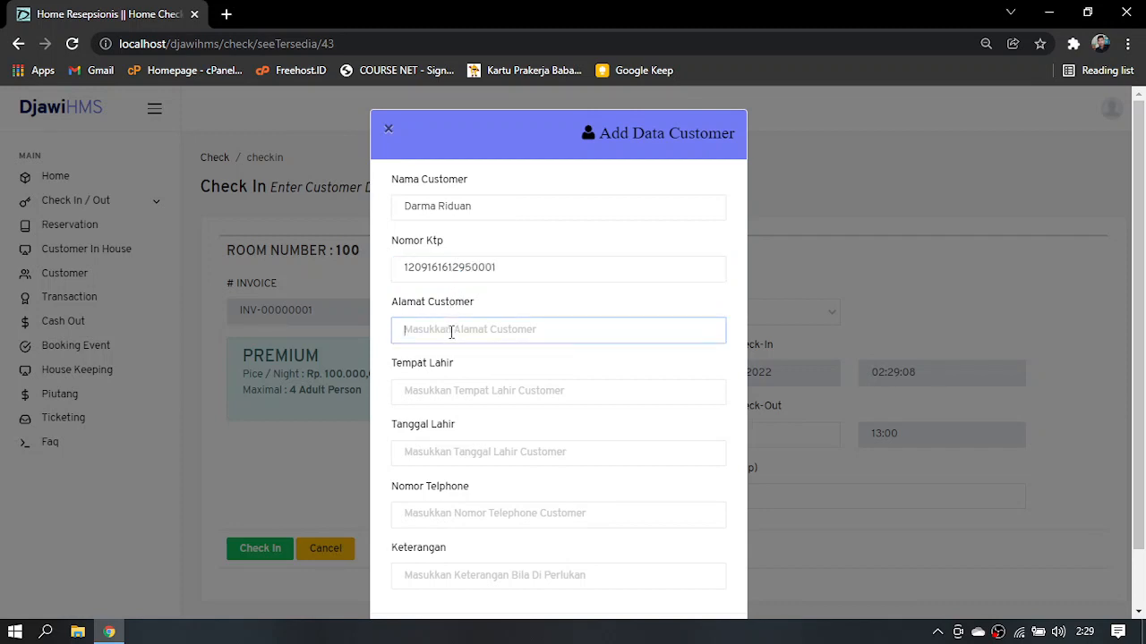
text(Medan)
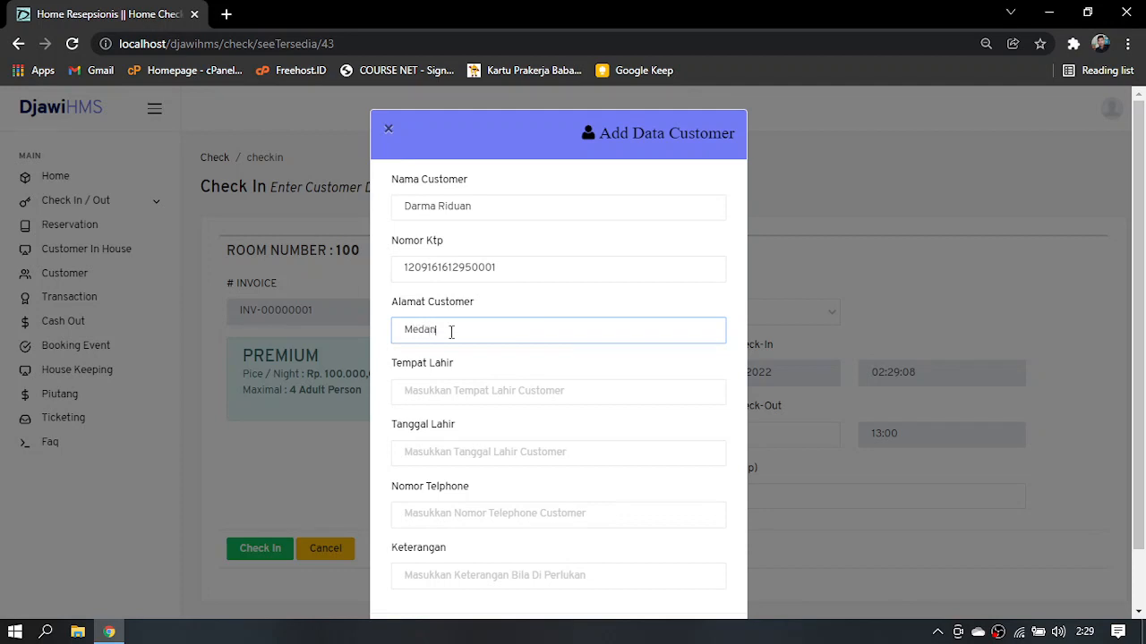
click(471, 388)
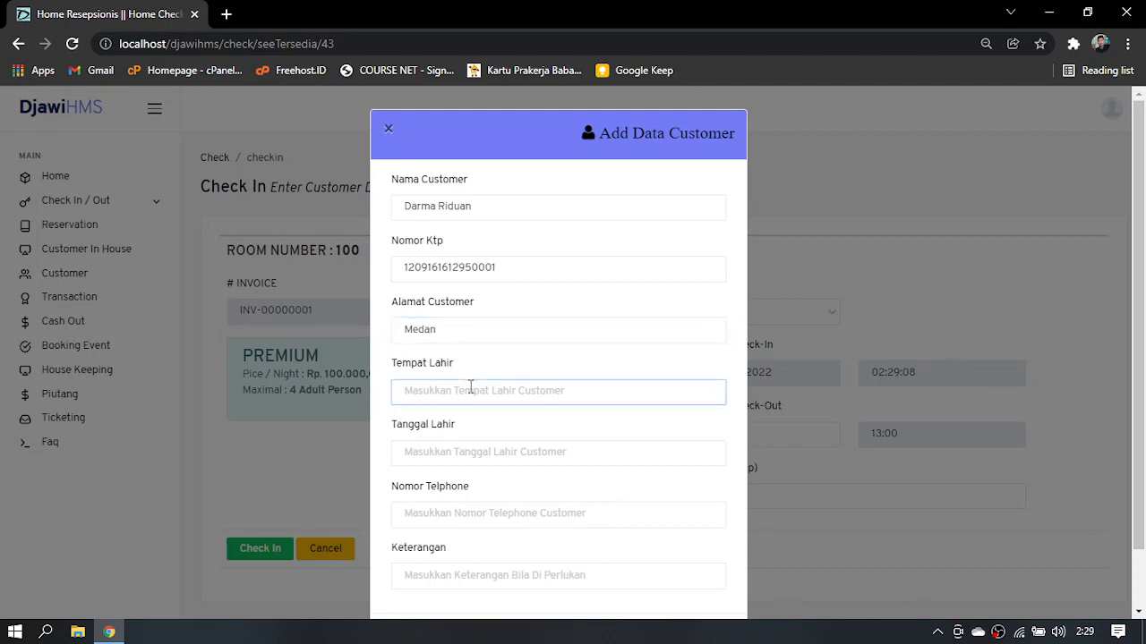
text(Medan)
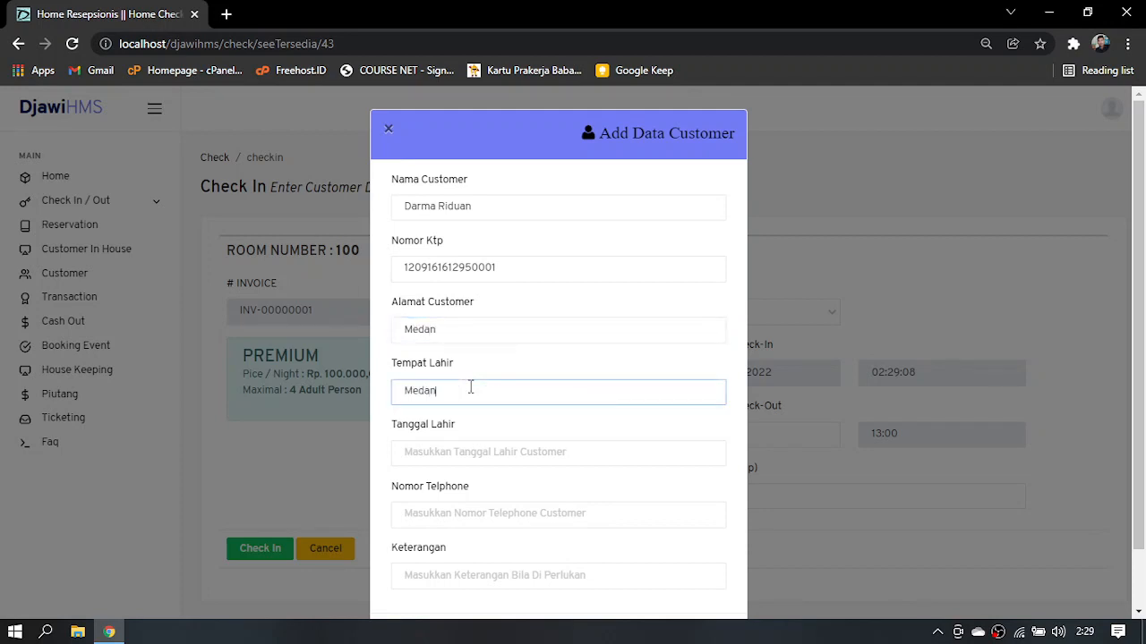
Set the customer's date of birth in the Tanggal Lahir field of the new customer record
click(468, 454)
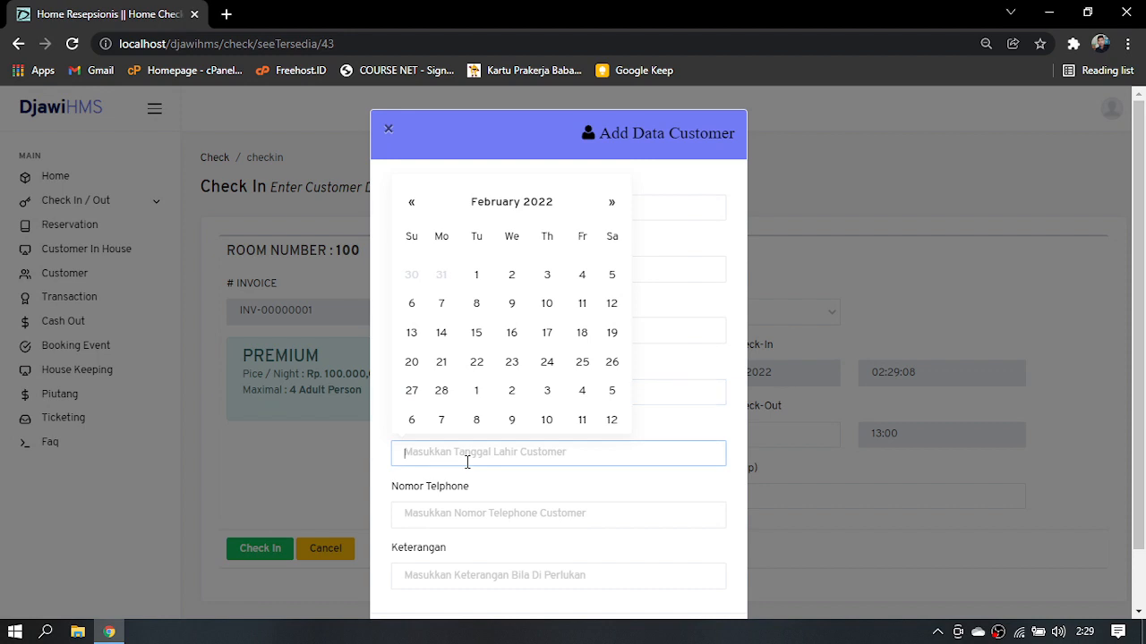
click(510, 202)
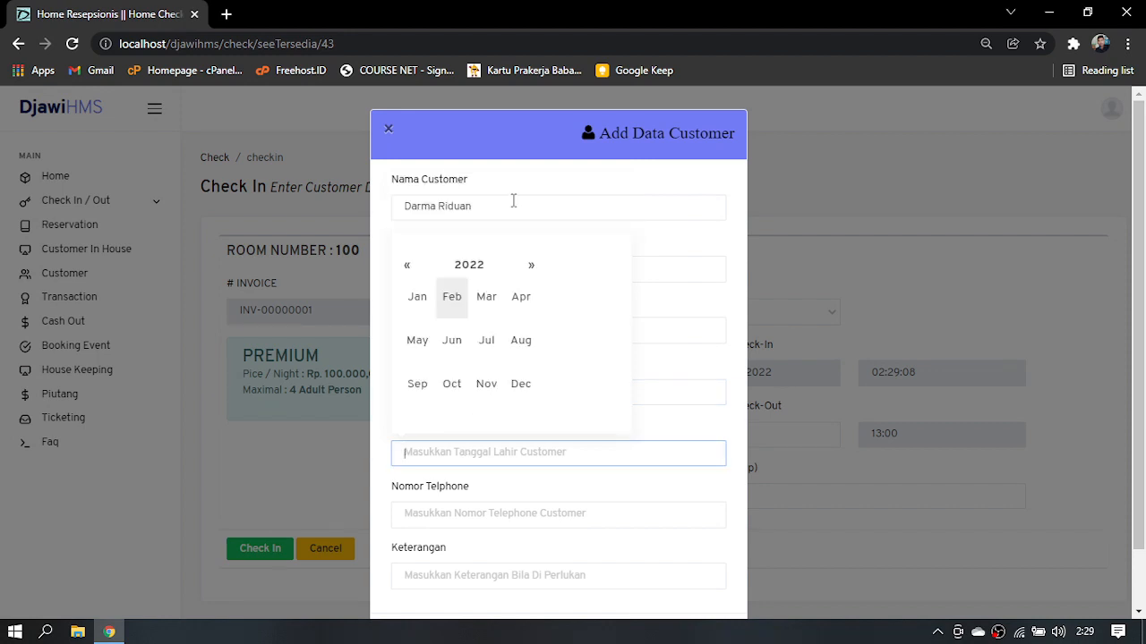
click(477, 271)
click(438, 272)
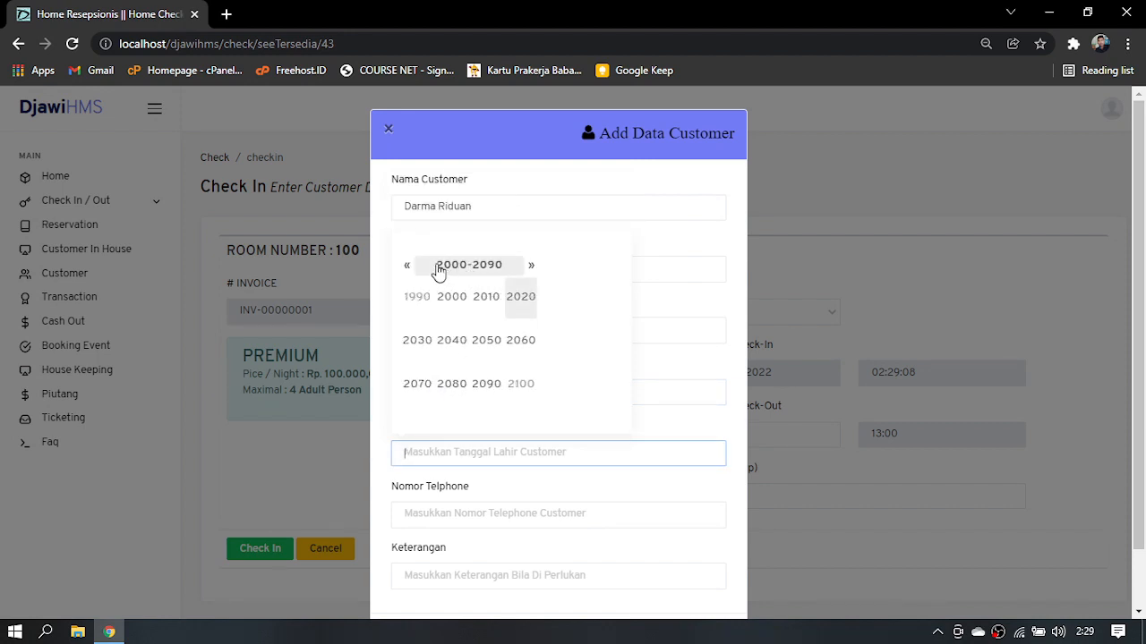
click(408, 268)
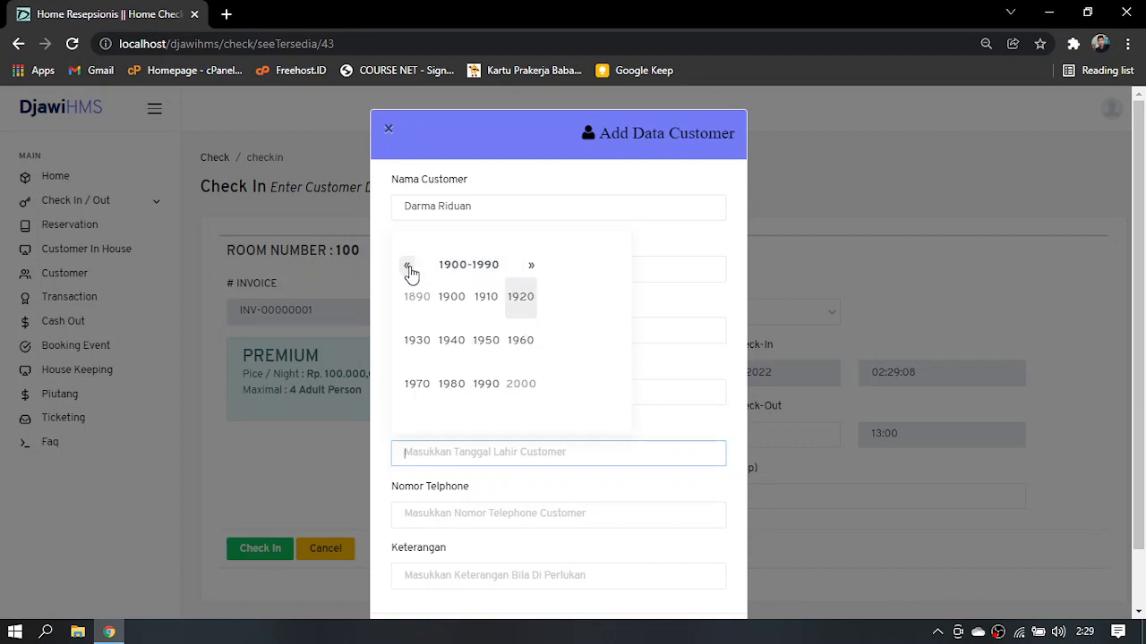
click(529, 269)
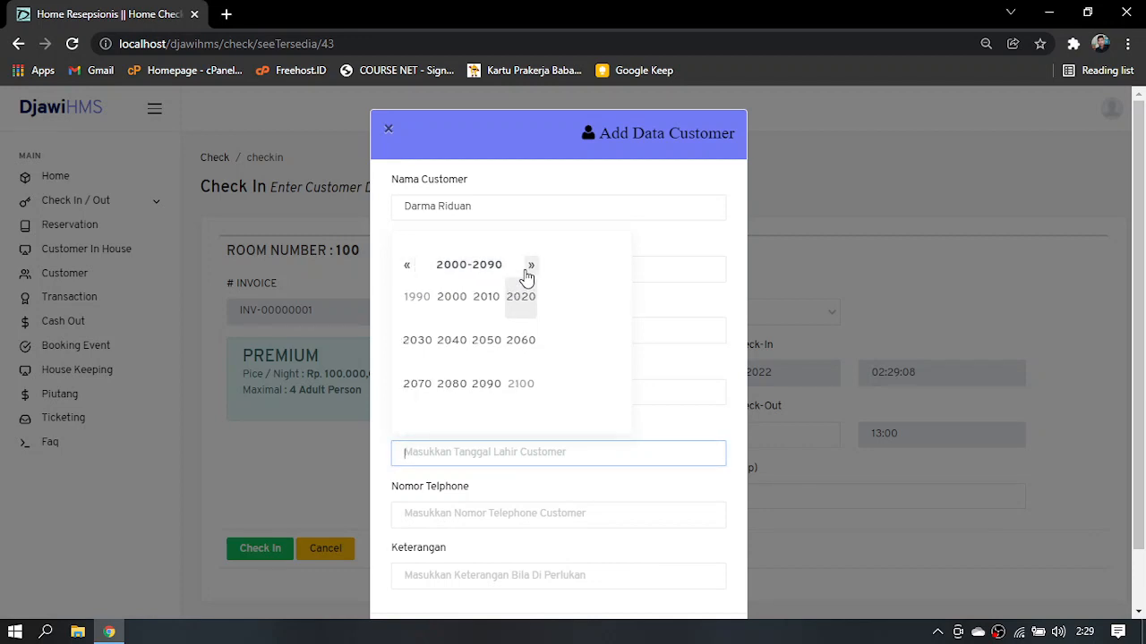
click(422, 301)
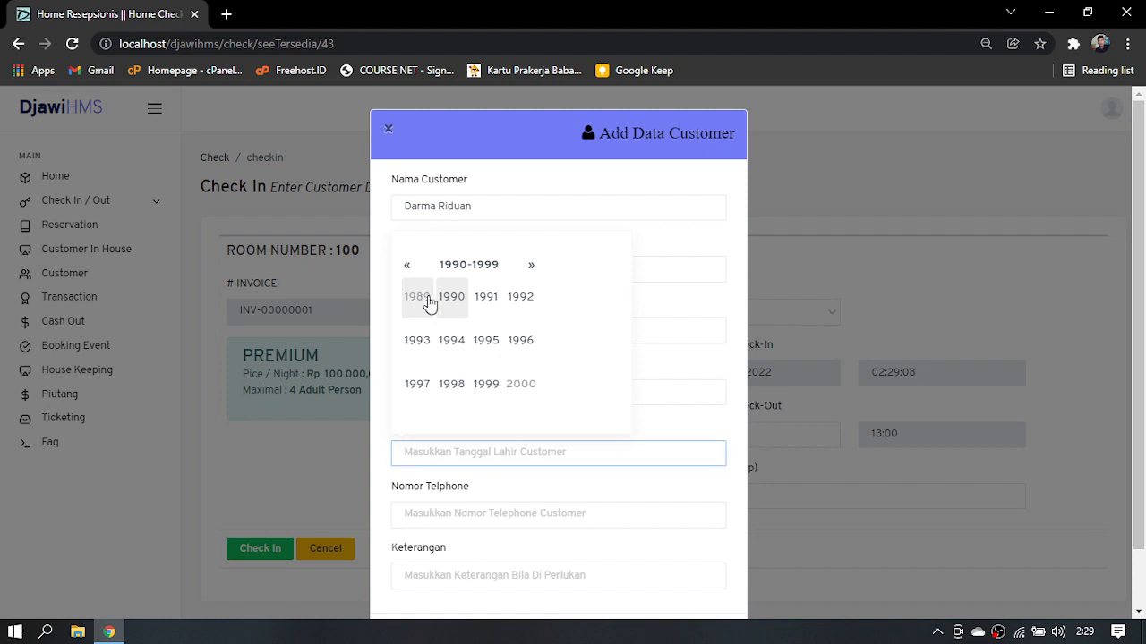
click(497, 348)
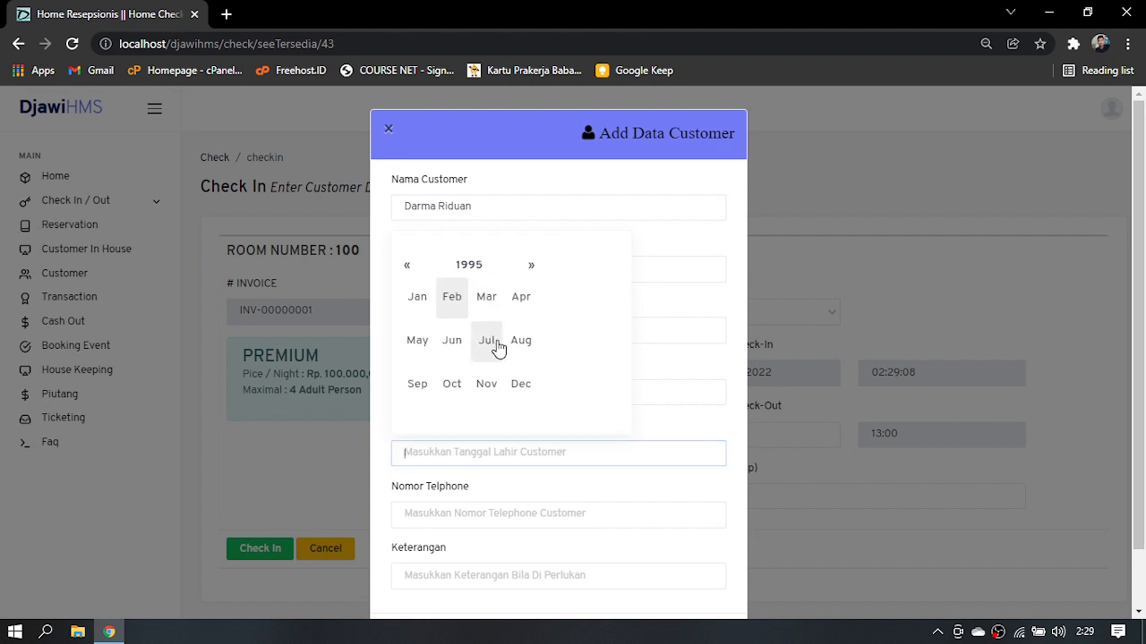
click(526, 391)
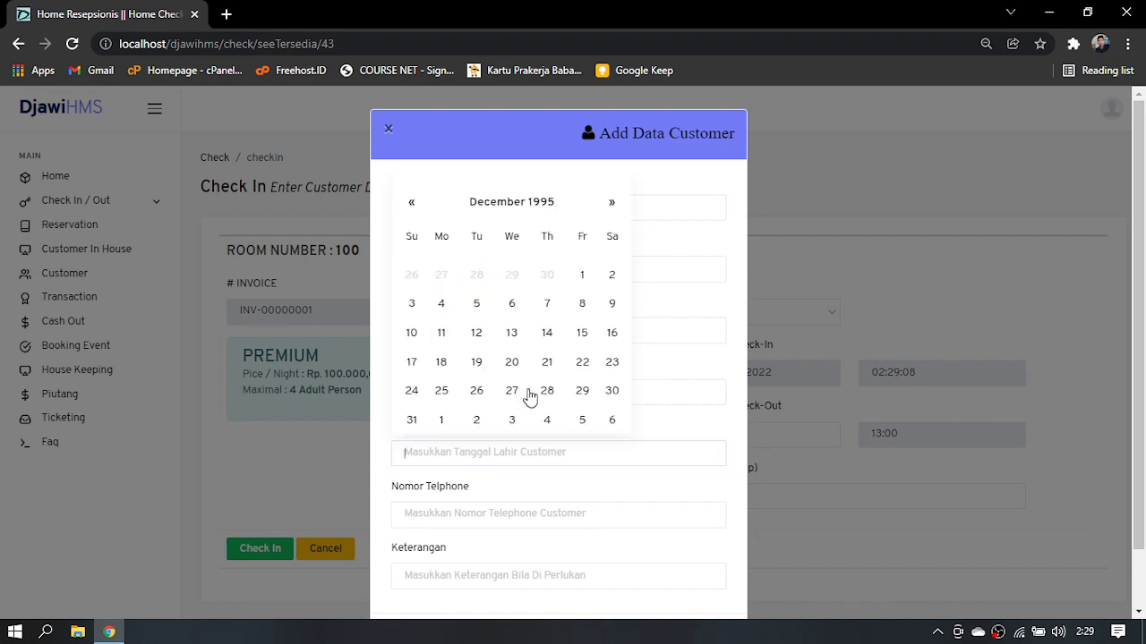
click(511, 303)
Enter the customer's phone number in the Nomor Telphone field
click(457, 508)
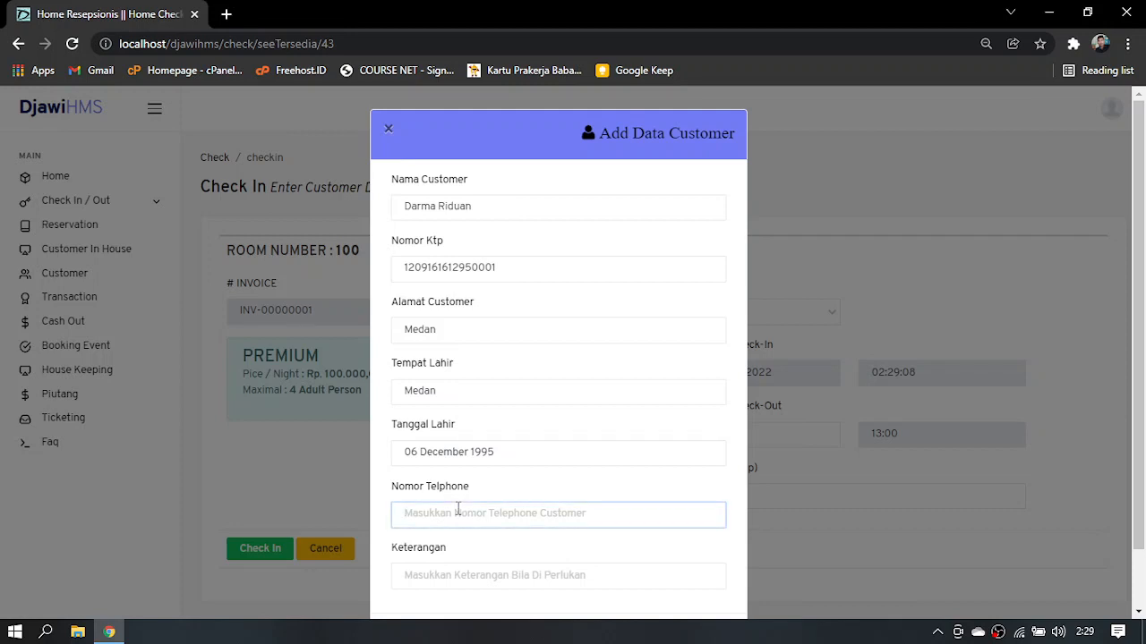
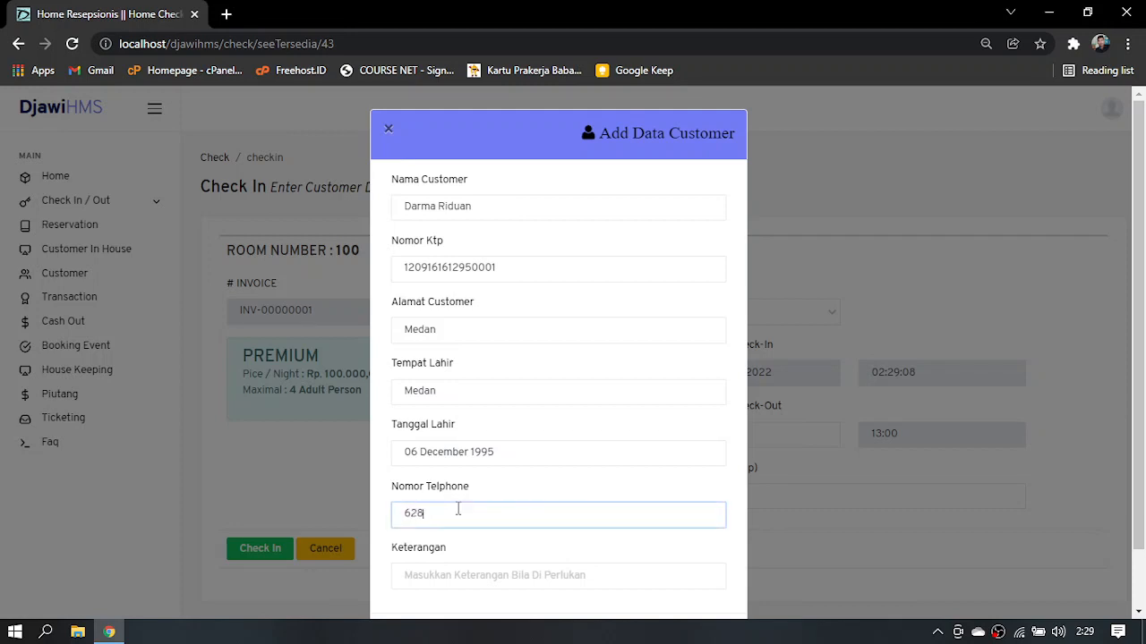
Enter KTP as the Keterangan and try to save the new customer record
click(449, 578)
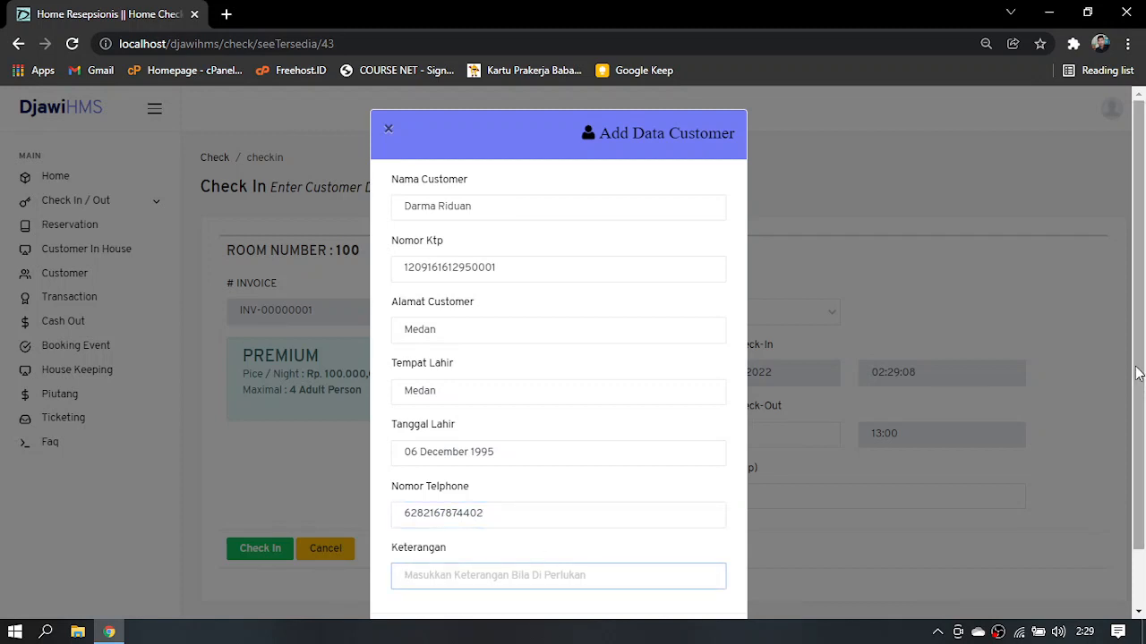
drag(1137, 374, 1135, 401)
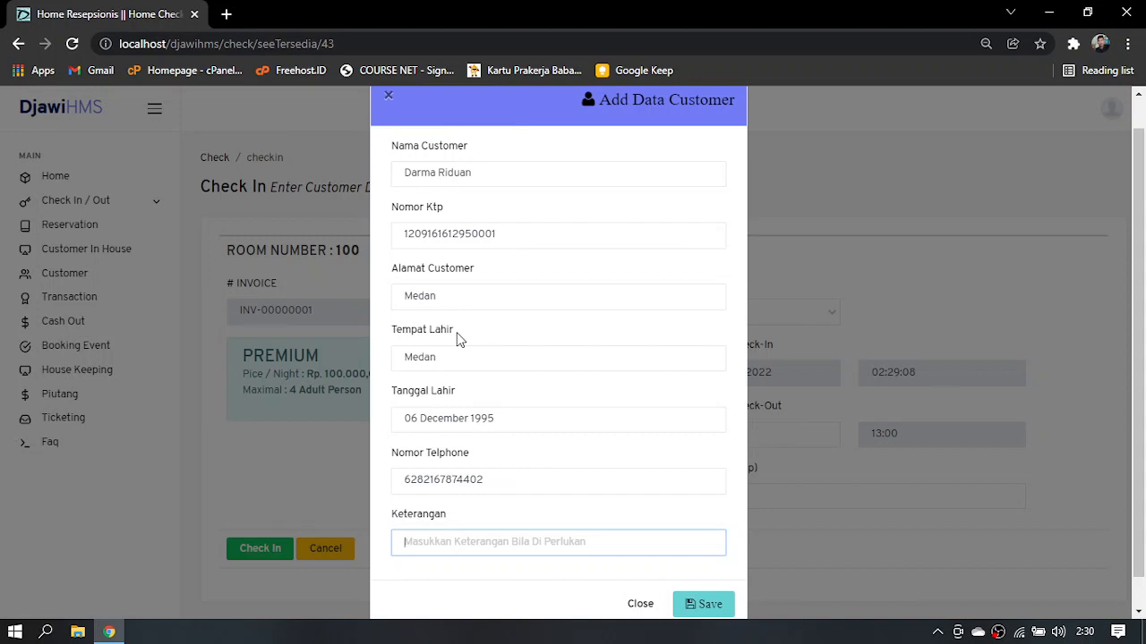
text(KTP)
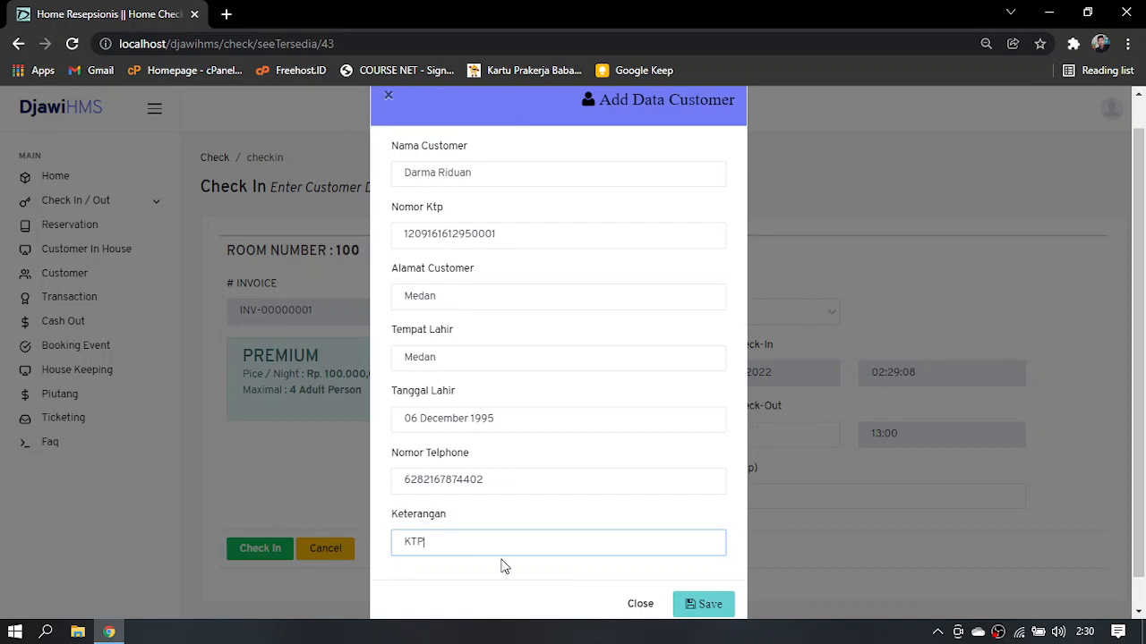
click(711, 605)
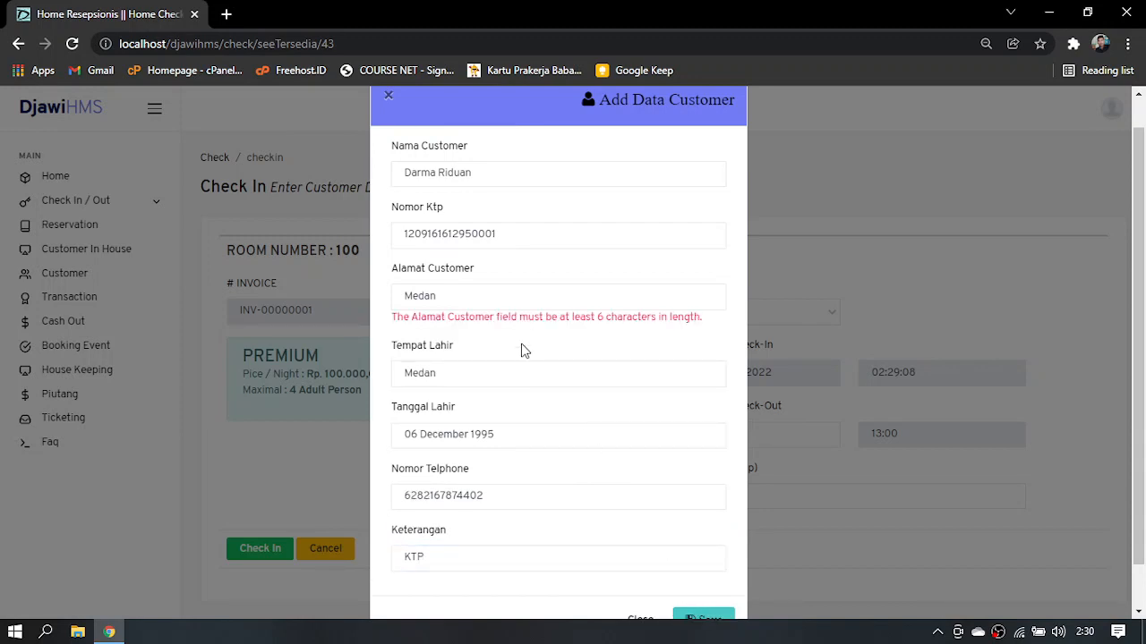
Extend the customer's address in the Alamat Customer field to at least six characters and save the record
click(492, 296)
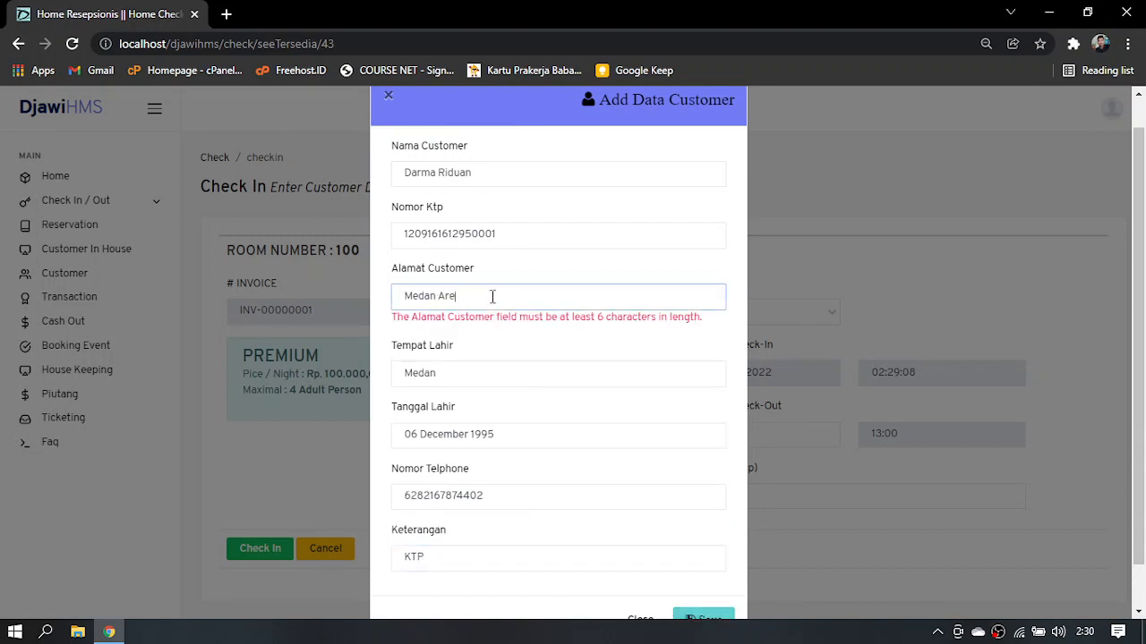
text(Area)
click(703, 617)
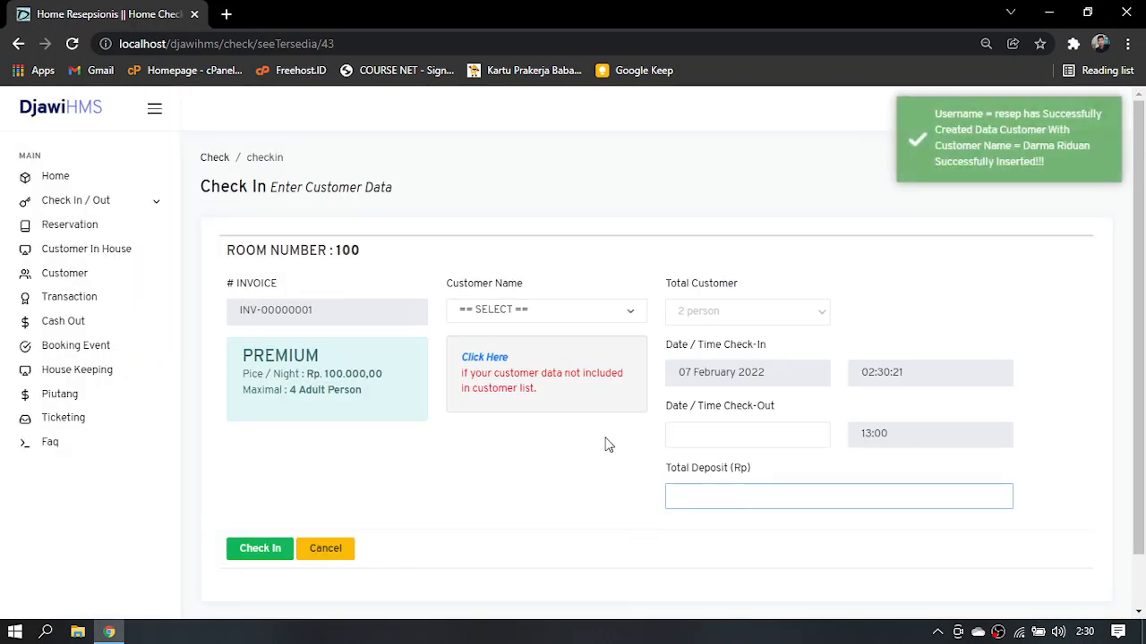
Select the newly registered customer for room 100 and set Total Customer to 2 person
click(557, 319)
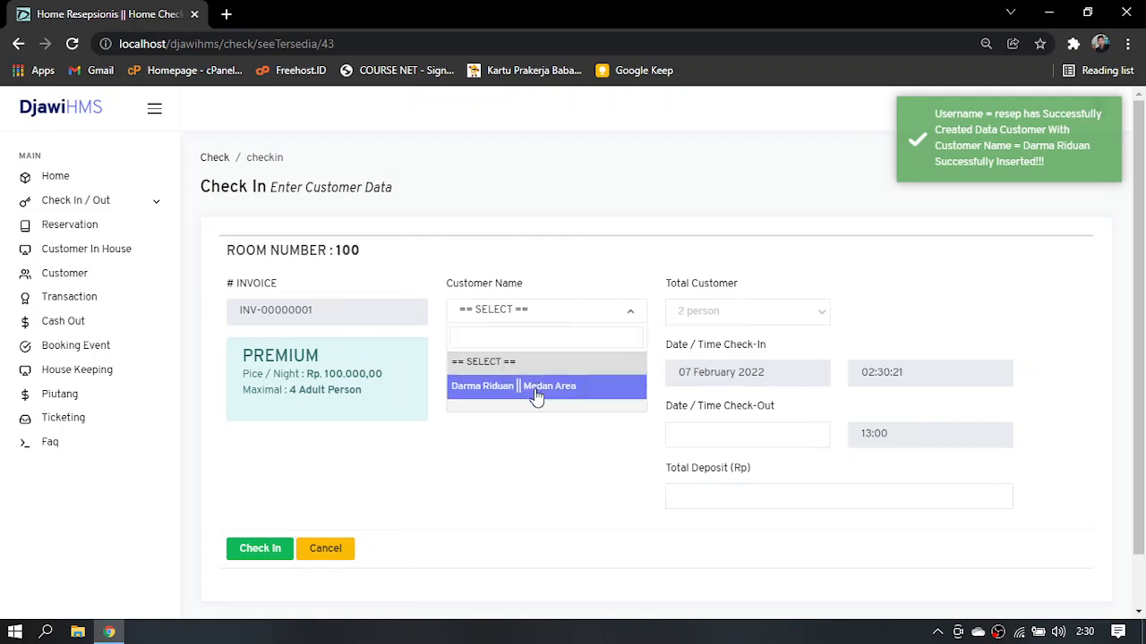
click(535, 397)
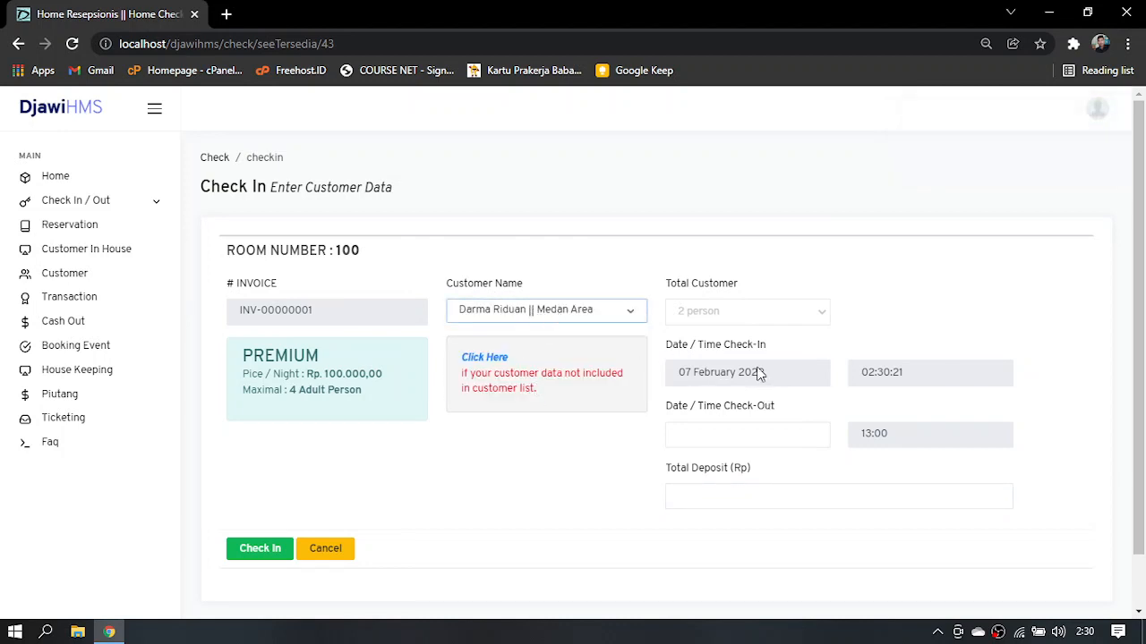
click(747, 323)
click(747, 323)
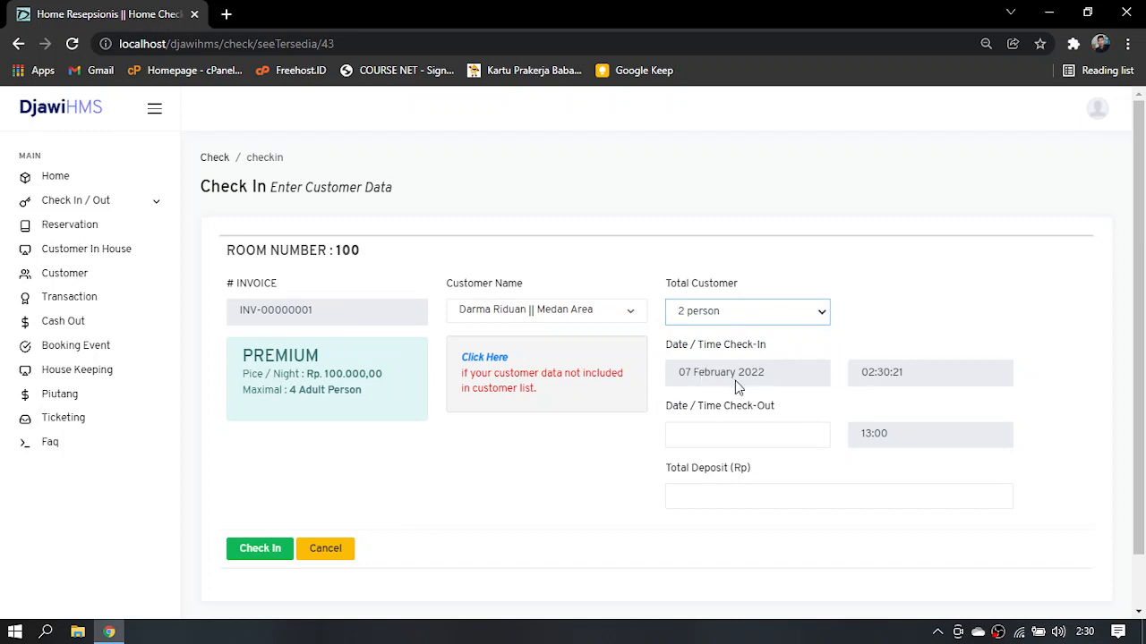
Set the check-out date to 07 February 2022
mouse_move(1085, 631)
click(701, 436)
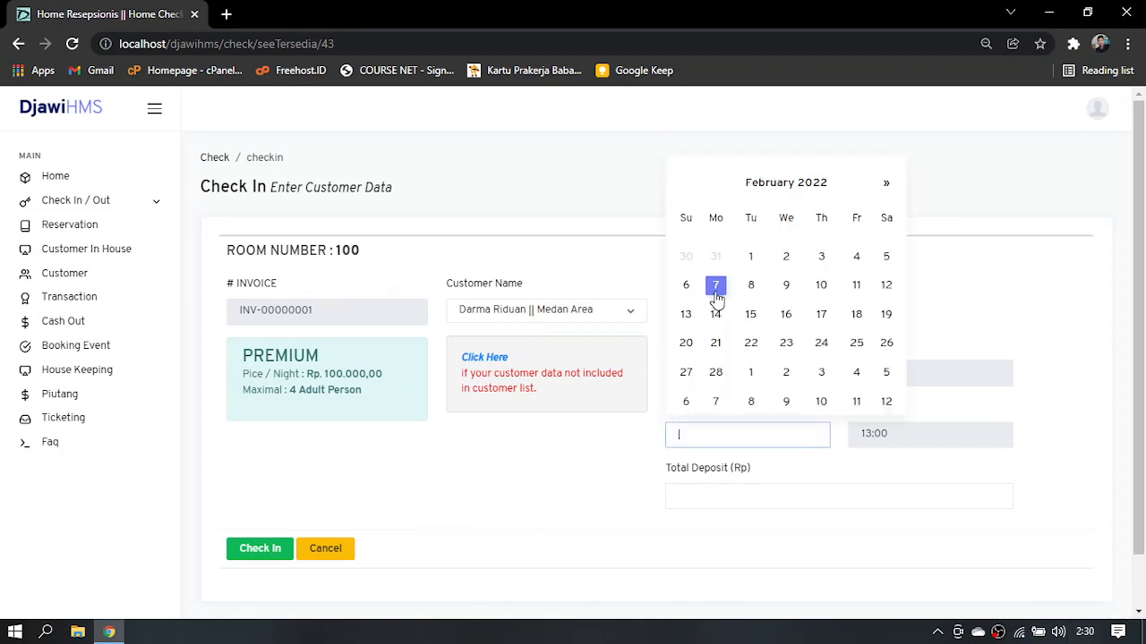
click(716, 287)
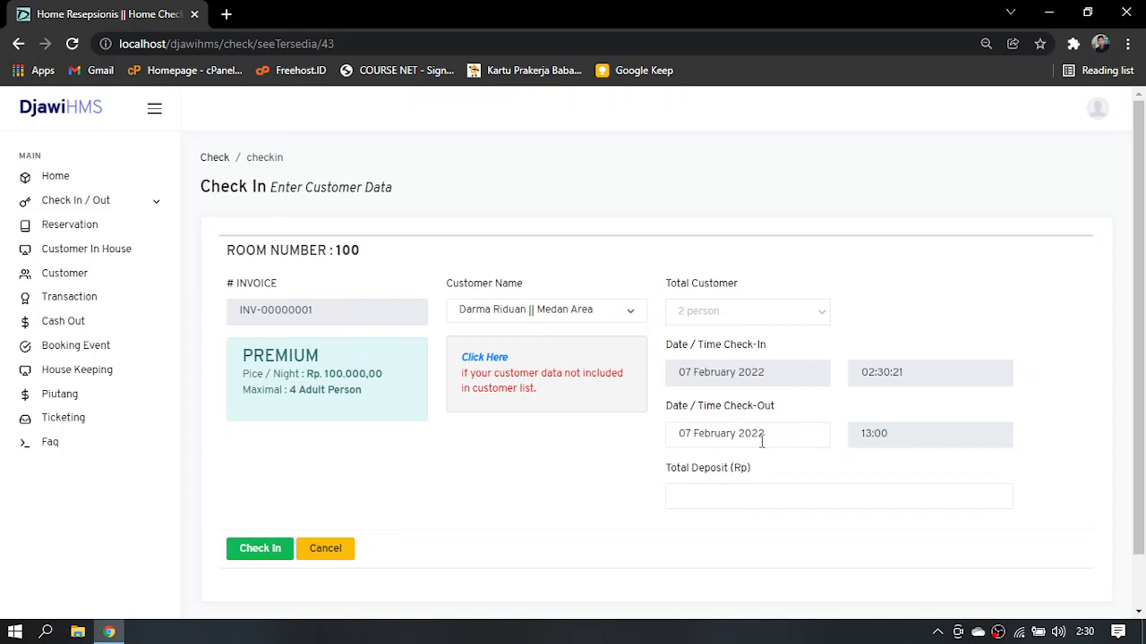
Try 08 February 2022 as the check-out date and return it to 07 February 2022
click(762, 442)
click(751, 292)
click(748, 428)
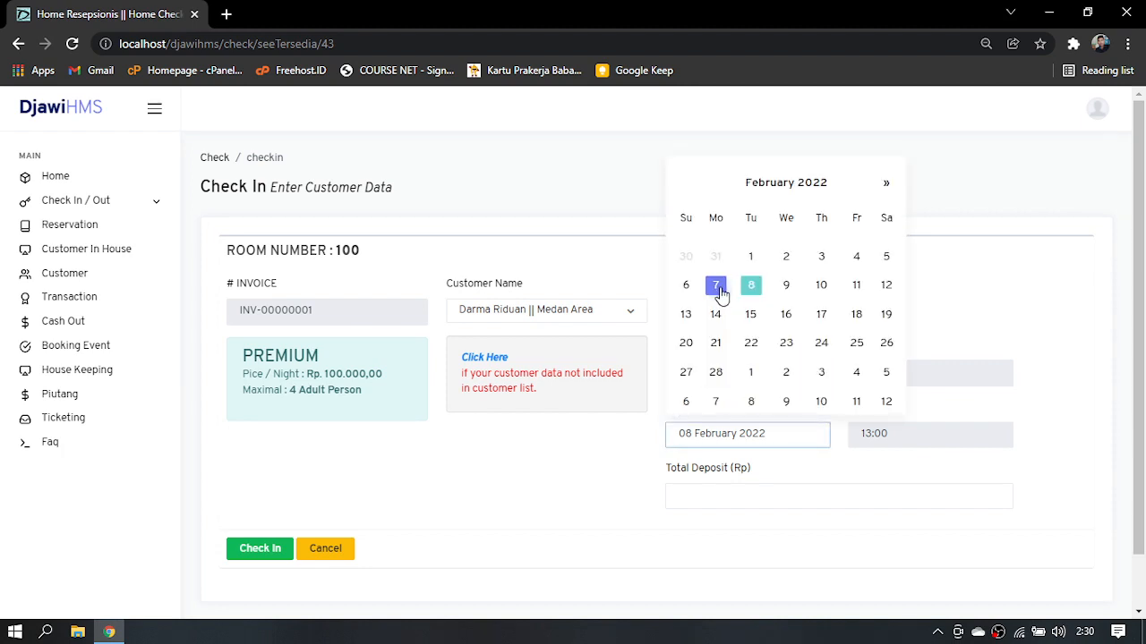
click(721, 289)
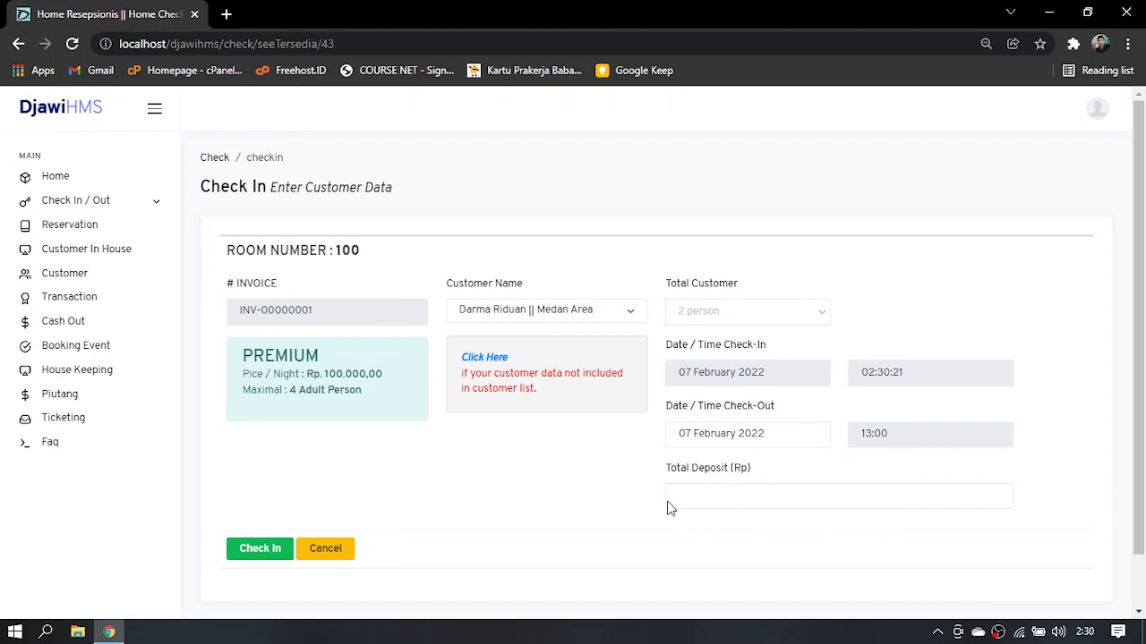
Enter a total deposit of Rp 200000 and check the customer into room 100
click(690, 503)
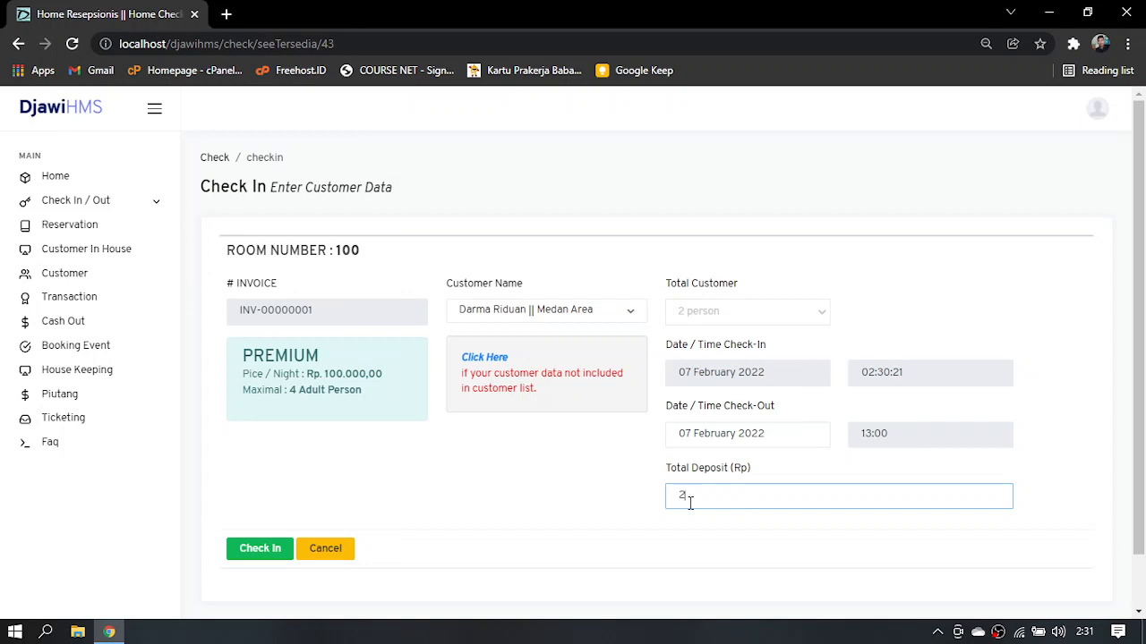
text(000000)
click(261, 554)
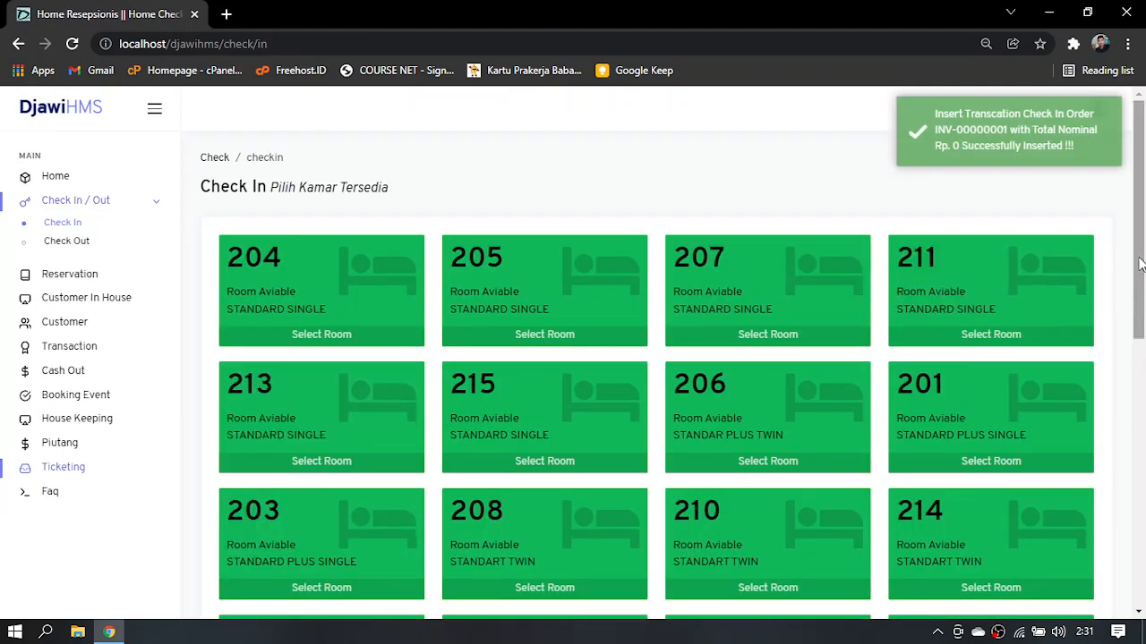
Review the available rooms, the occupied rooms on the Check Out page, and the receptionist dashboard
drag(1138, 259, 1106, 467)
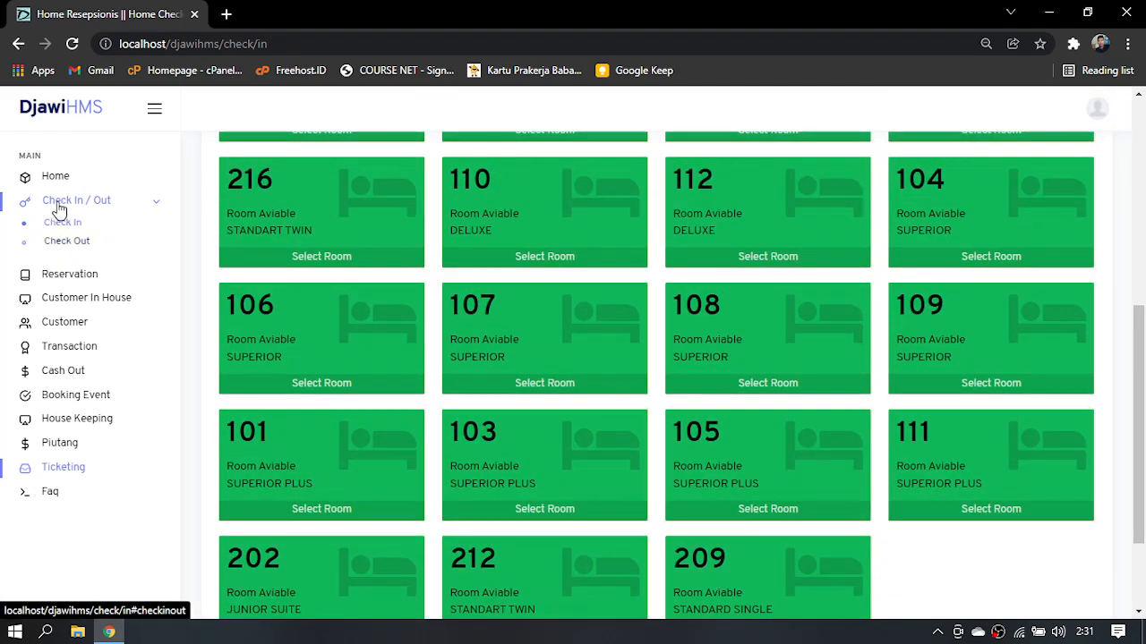
click(66, 244)
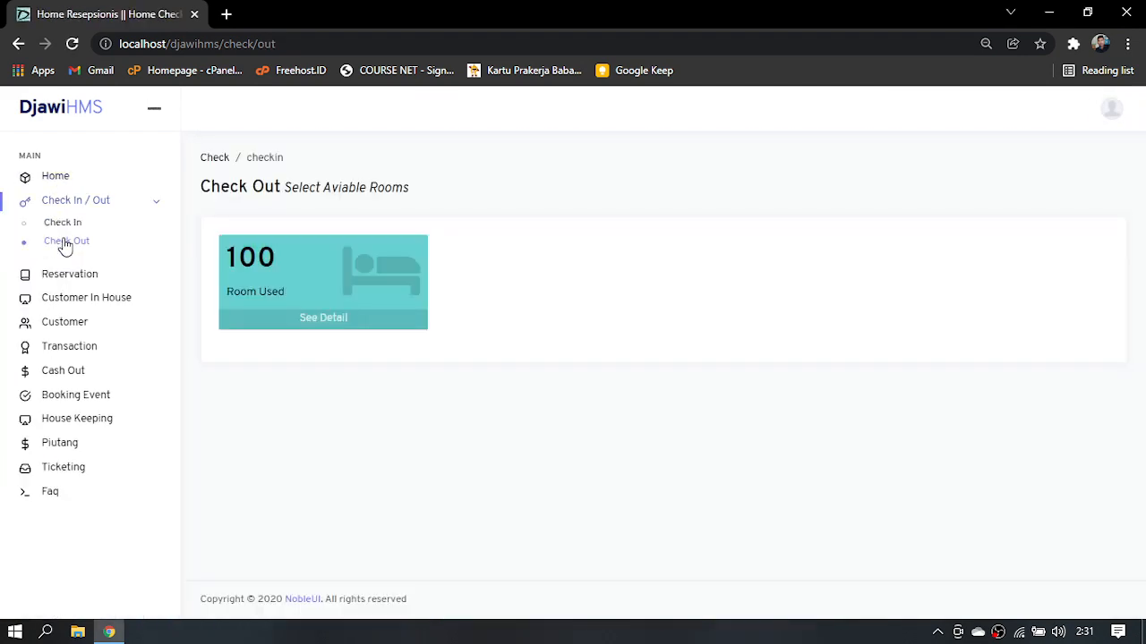
click(77, 178)
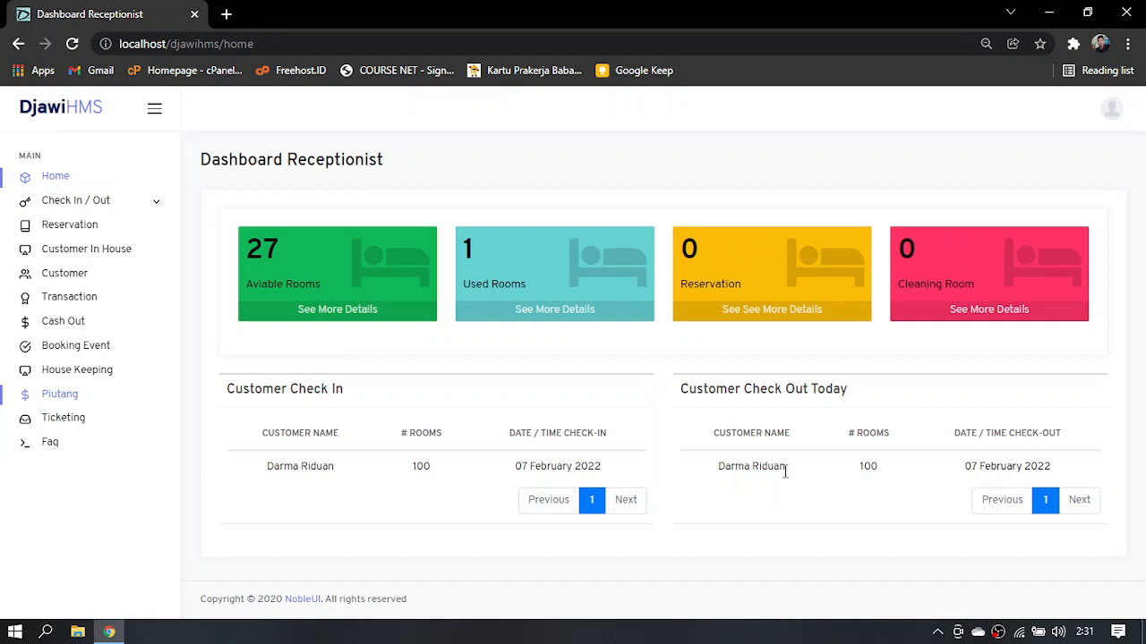
Open the in-house customer details for room 100 and list the available DRINK services
click(121, 252)
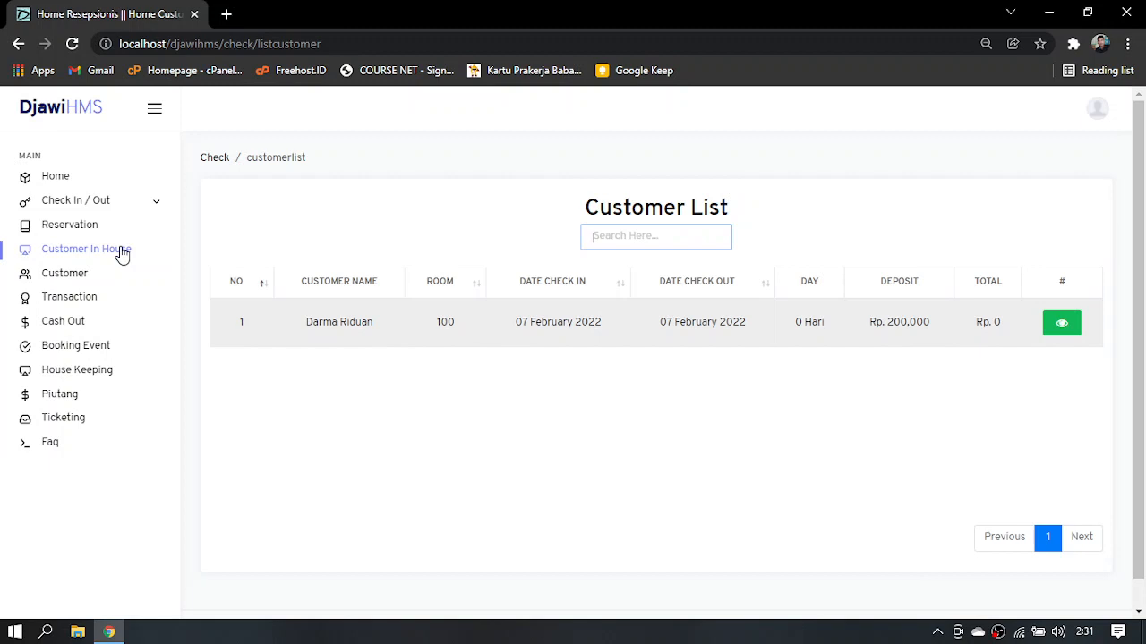
click(1062, 327)
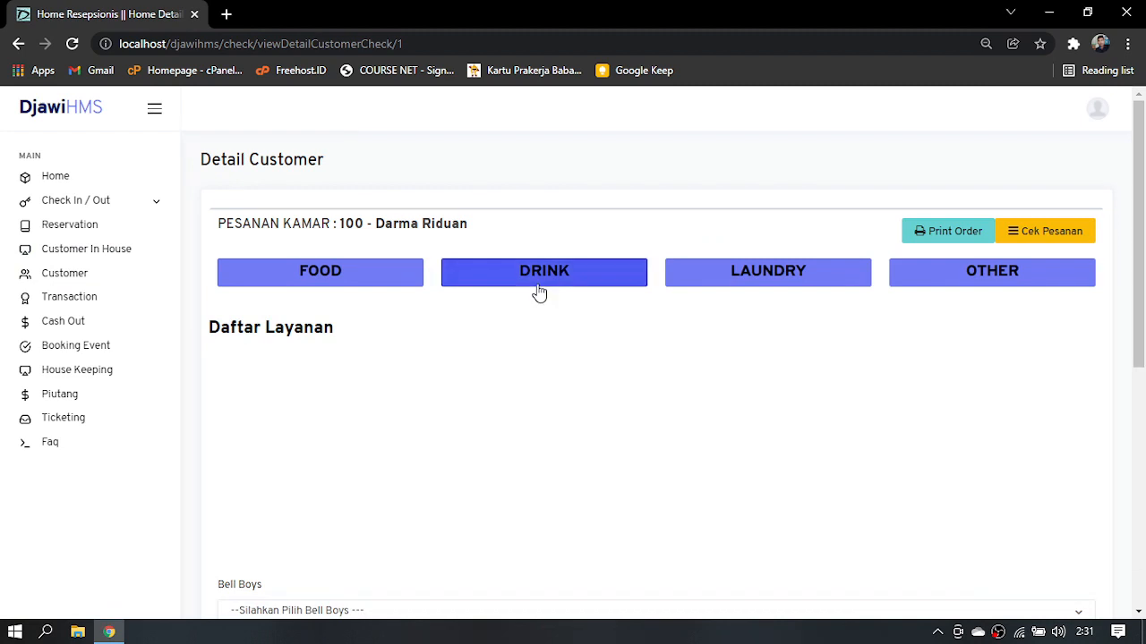
click(540, 285)
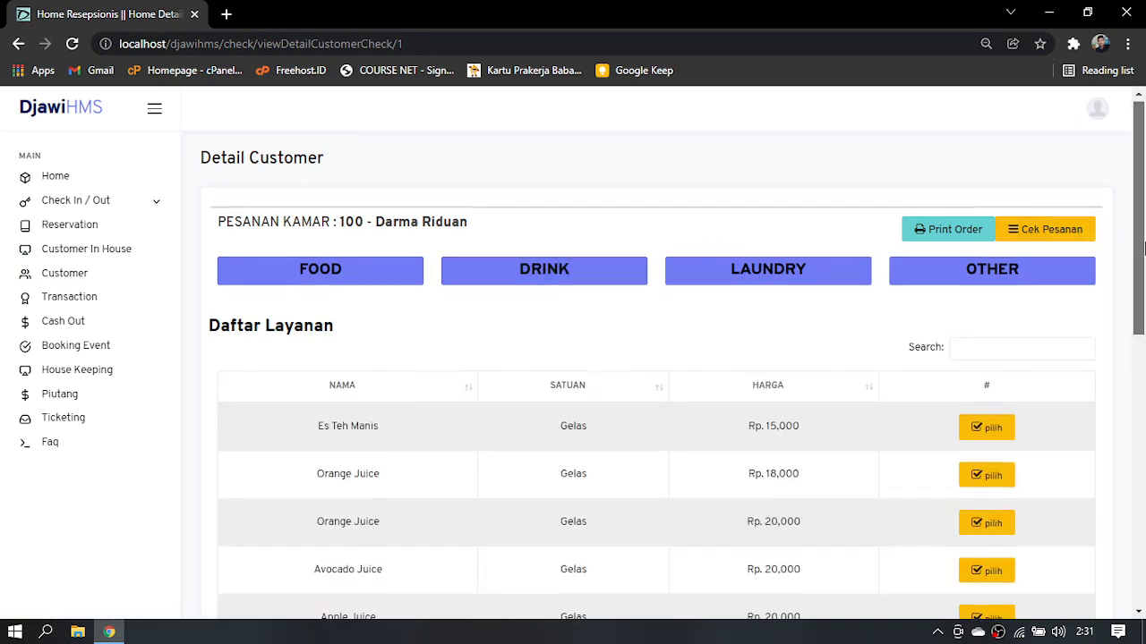
drag(1144, 246, 1141, 310)
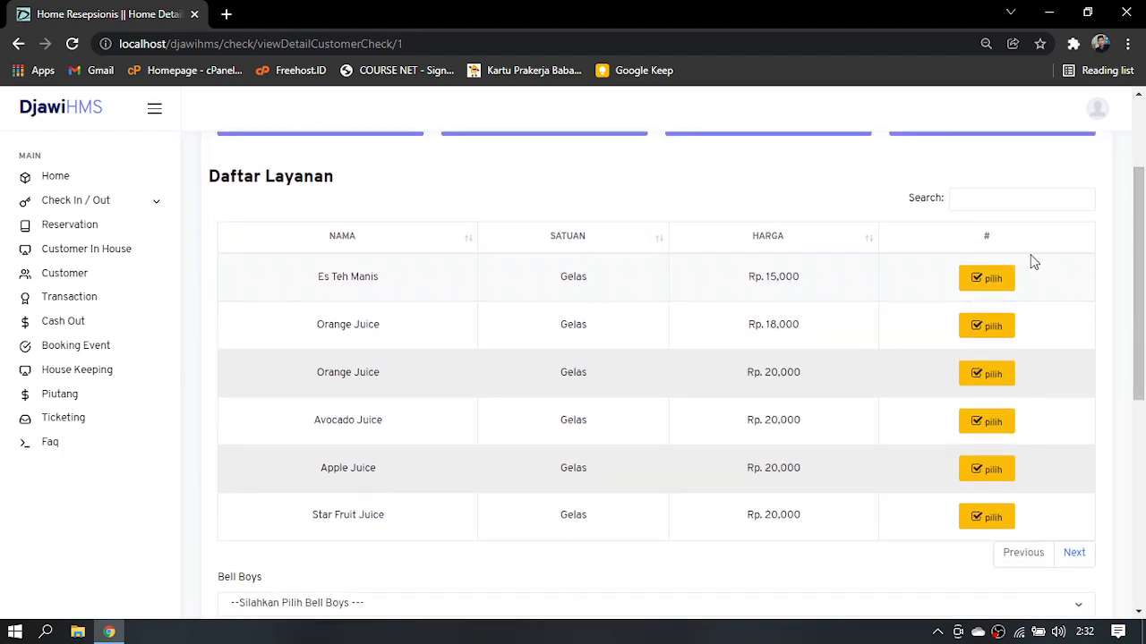
Search the drink list for "mang" and add Jus Mangga to the customer's order
click(995, 199)
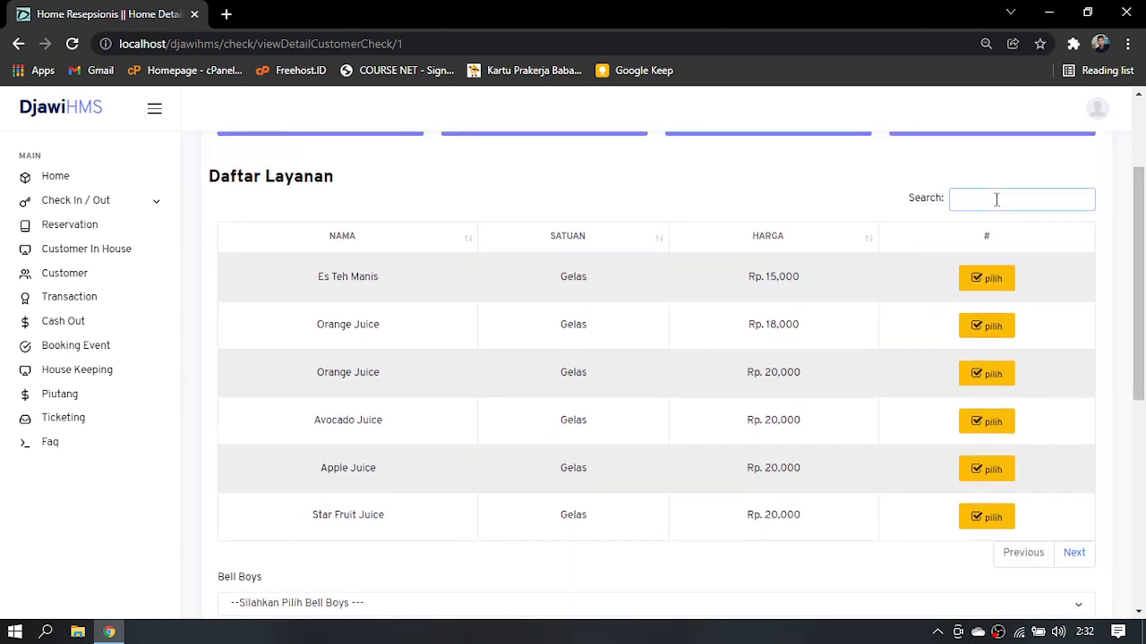
text(mang)
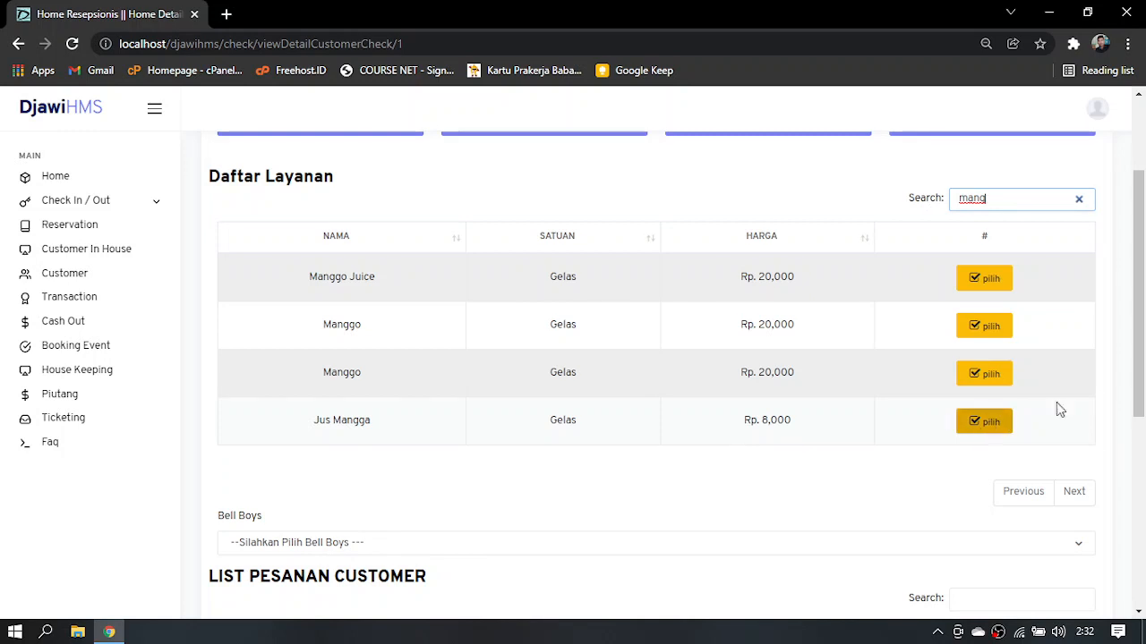
drag(1142, 381, 1140, 458)
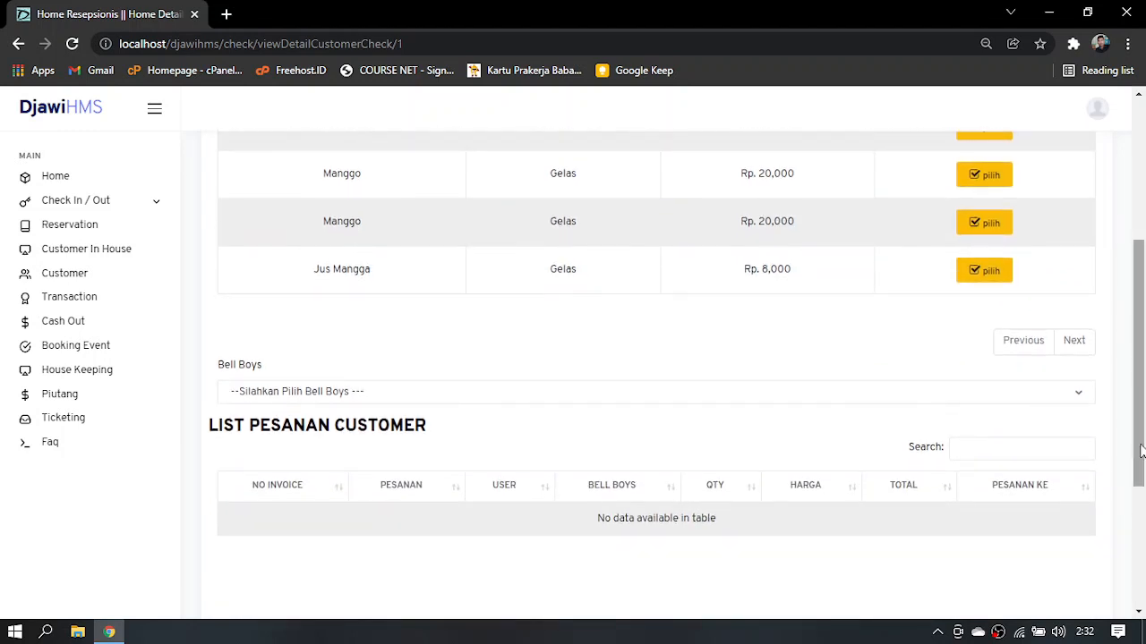
click(981, 281)
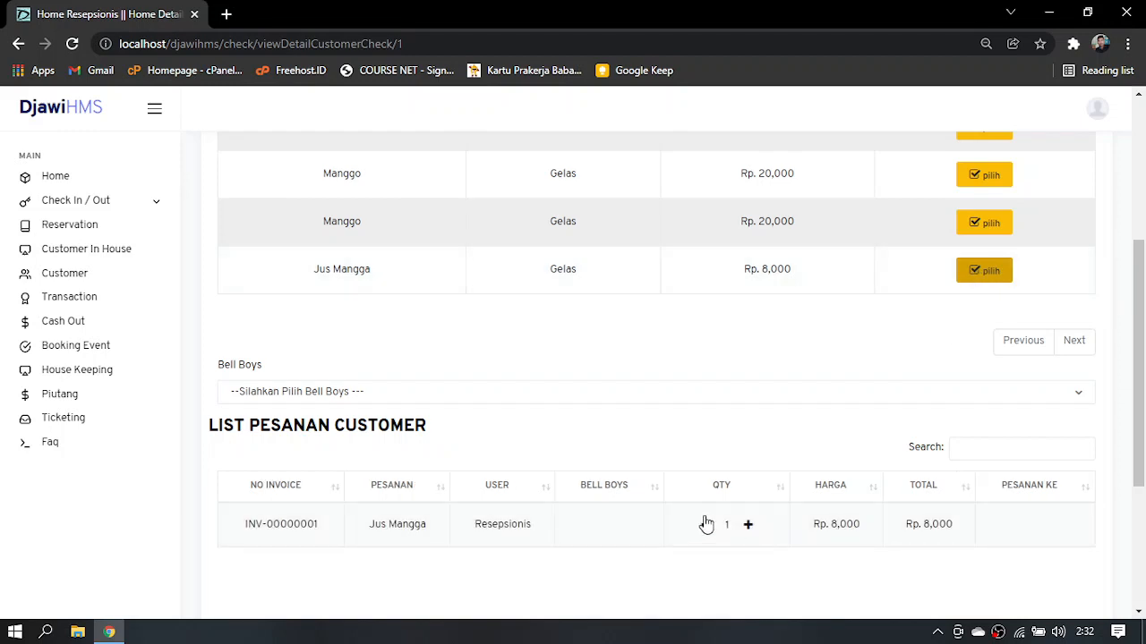
Set the Jus Mangga order quantity to 2 and assign the order to Djawi Bell Boys 1
click(748, 528)
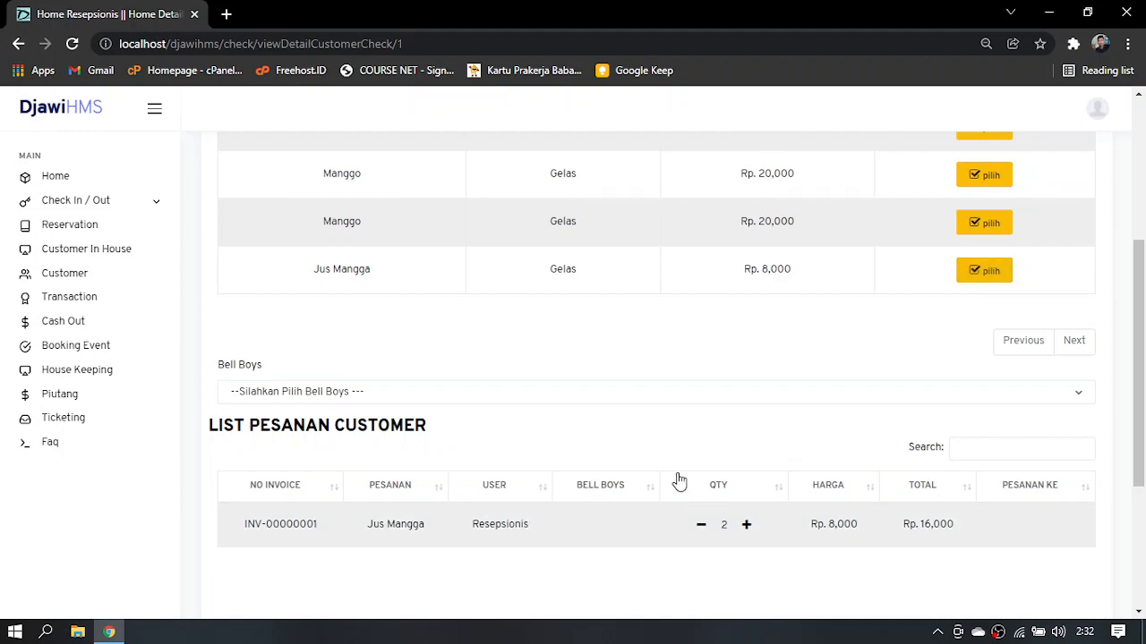
click(640, 402)
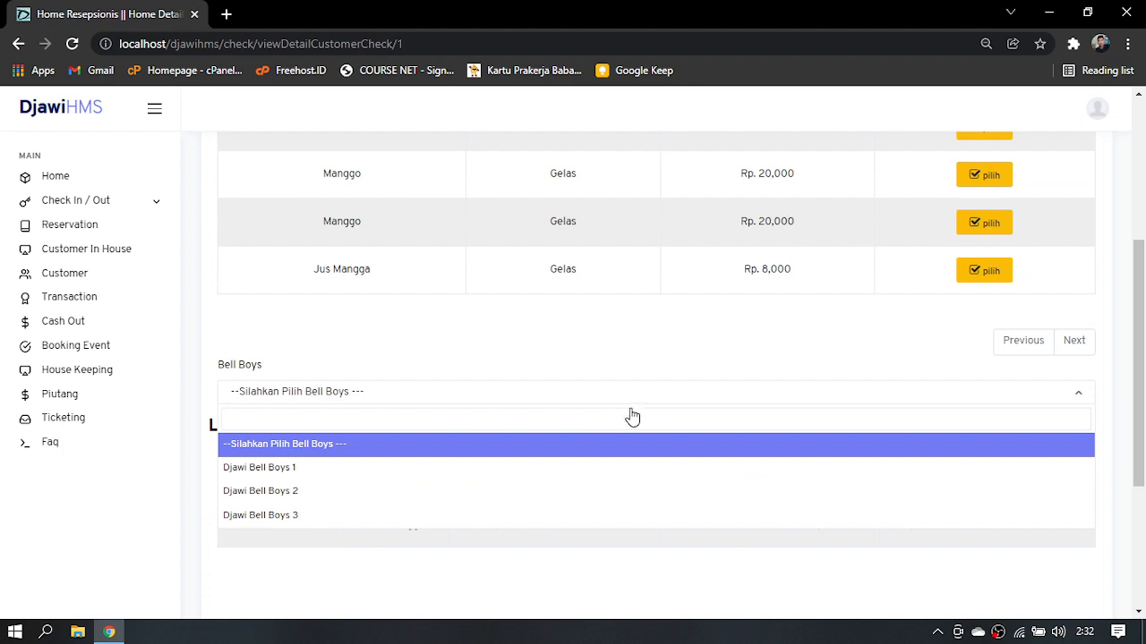
click(474, 482)
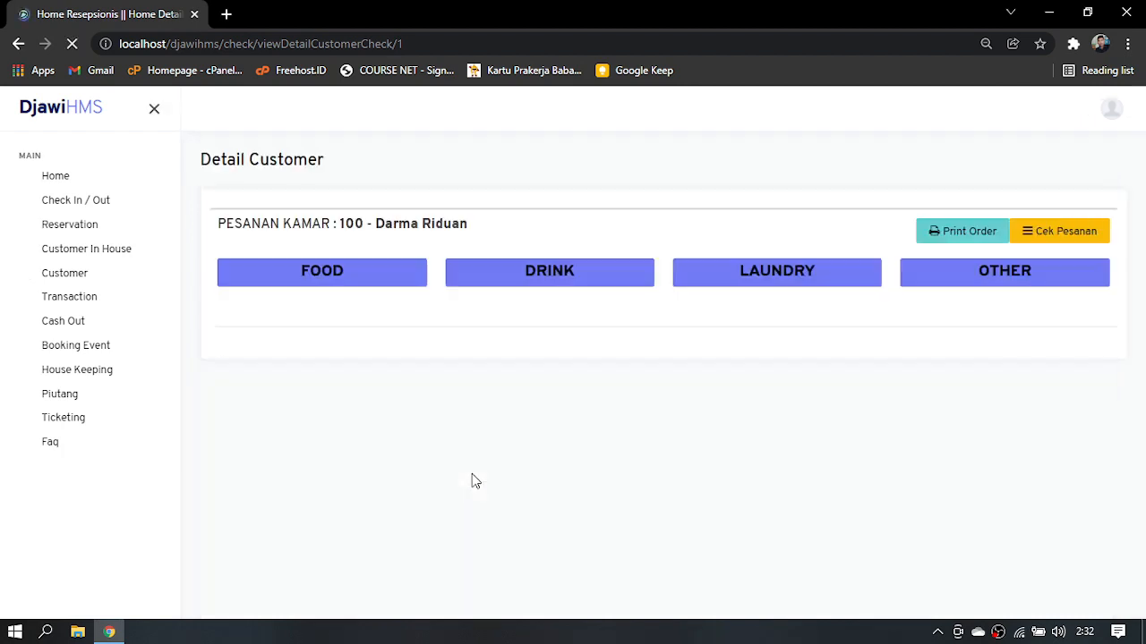
Preview the printed order receipt for room 100 with the Jus Mangga order and close it without printing
drag(1135, 278, 1135, 225)
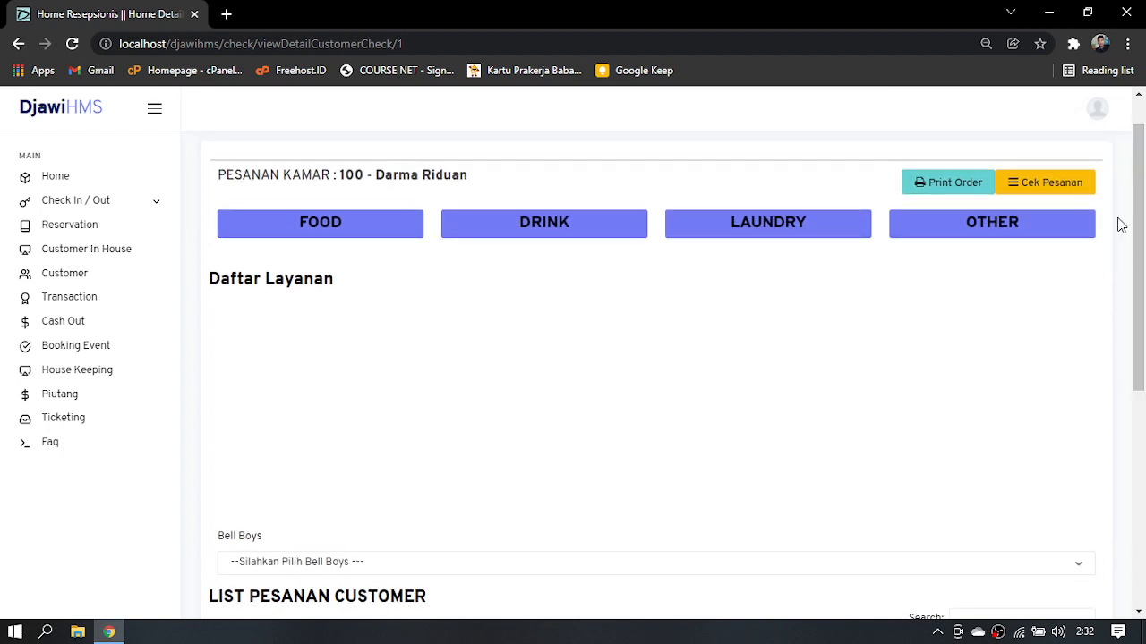
click(966, 192)
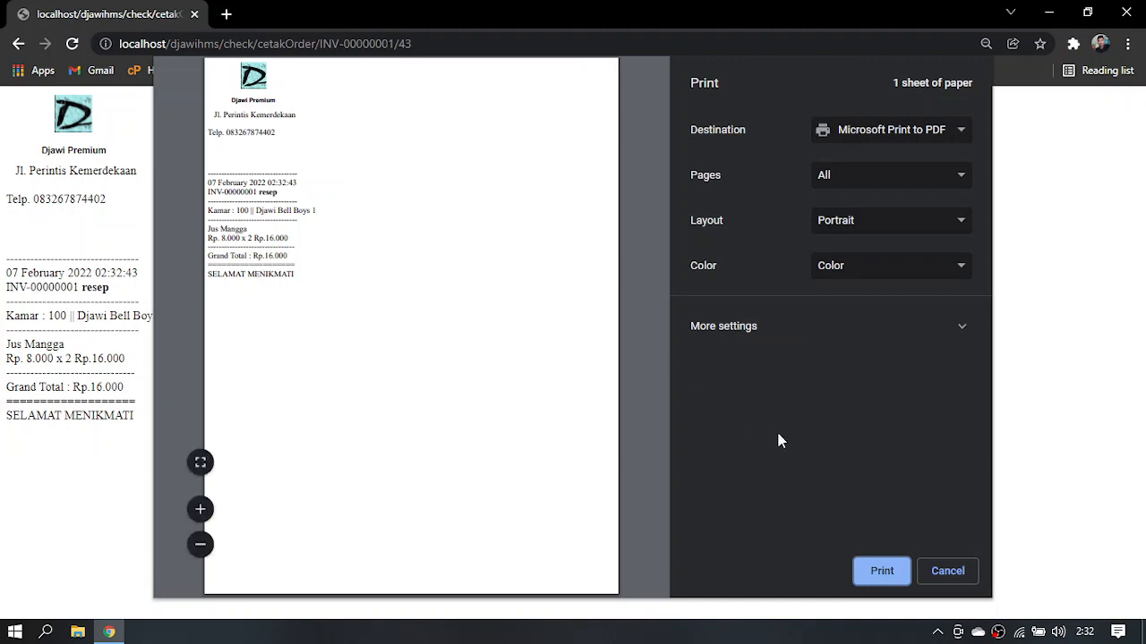
click(951, 574)
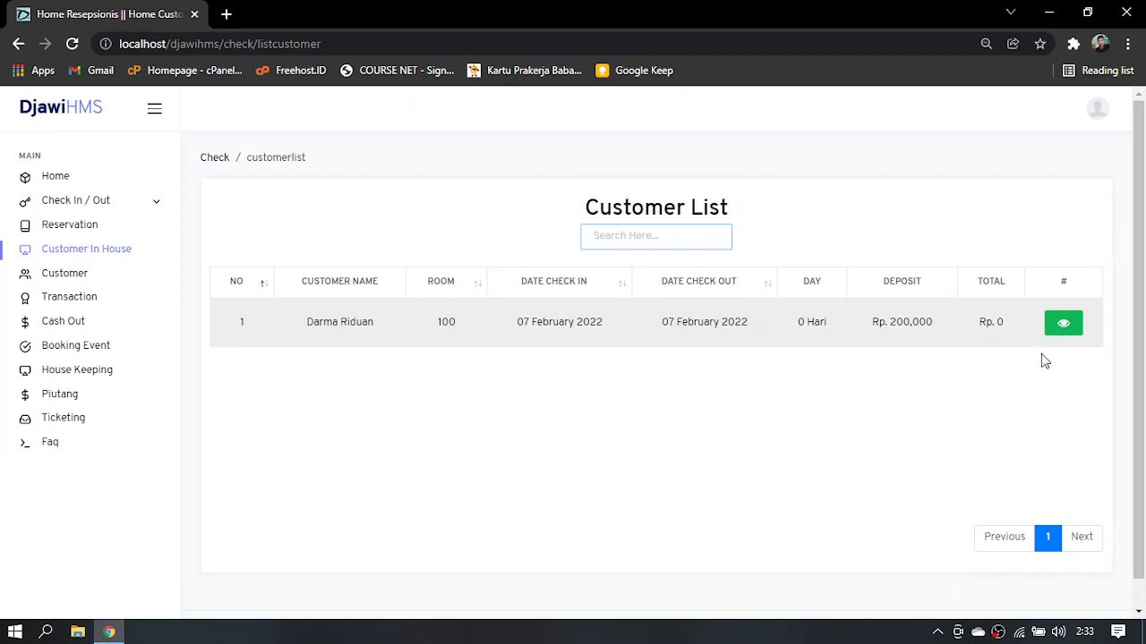
Reopen the in-house customer details for room 100 and list the available FOOD services
click(1061, 328)
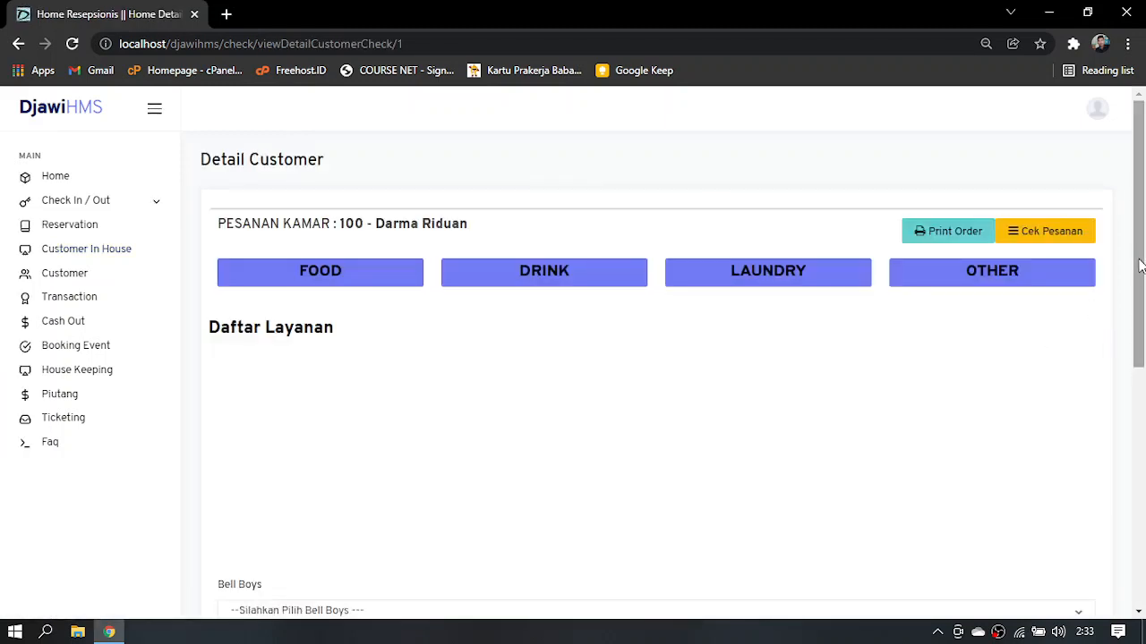
drag(1140, 265, 1139, 298)
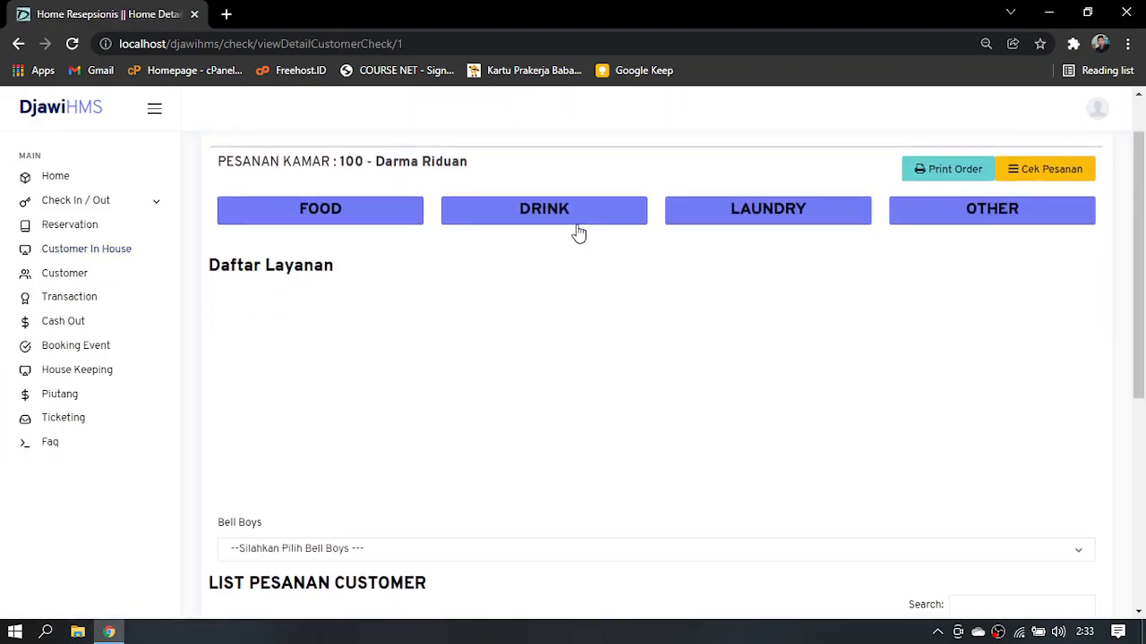
click(379, 223)
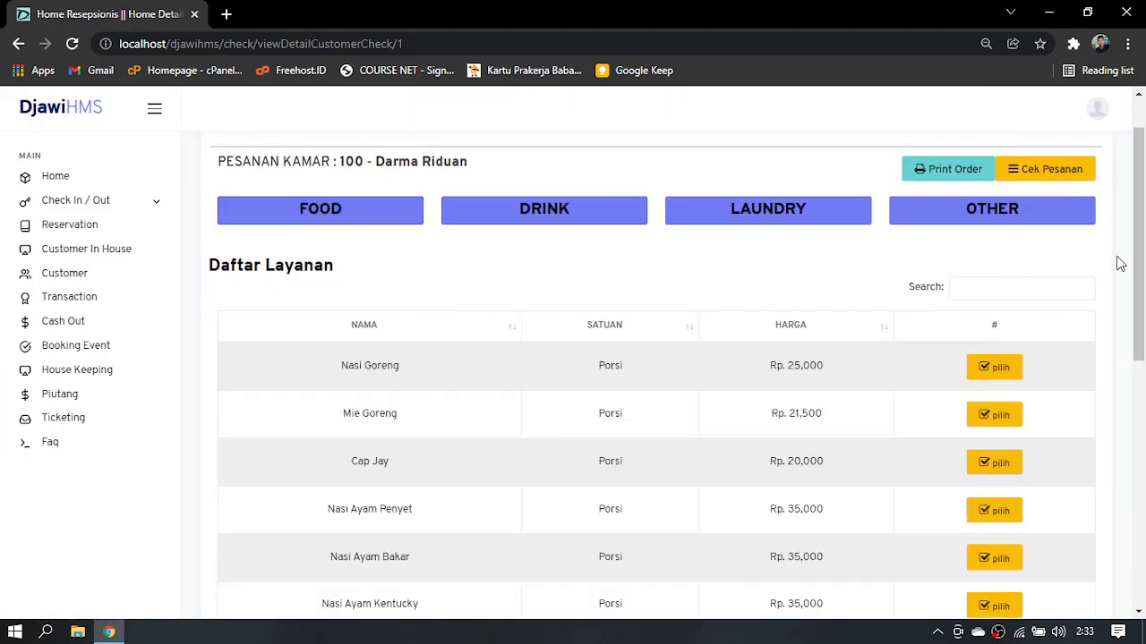
scroll(1108, 420, down, 5)
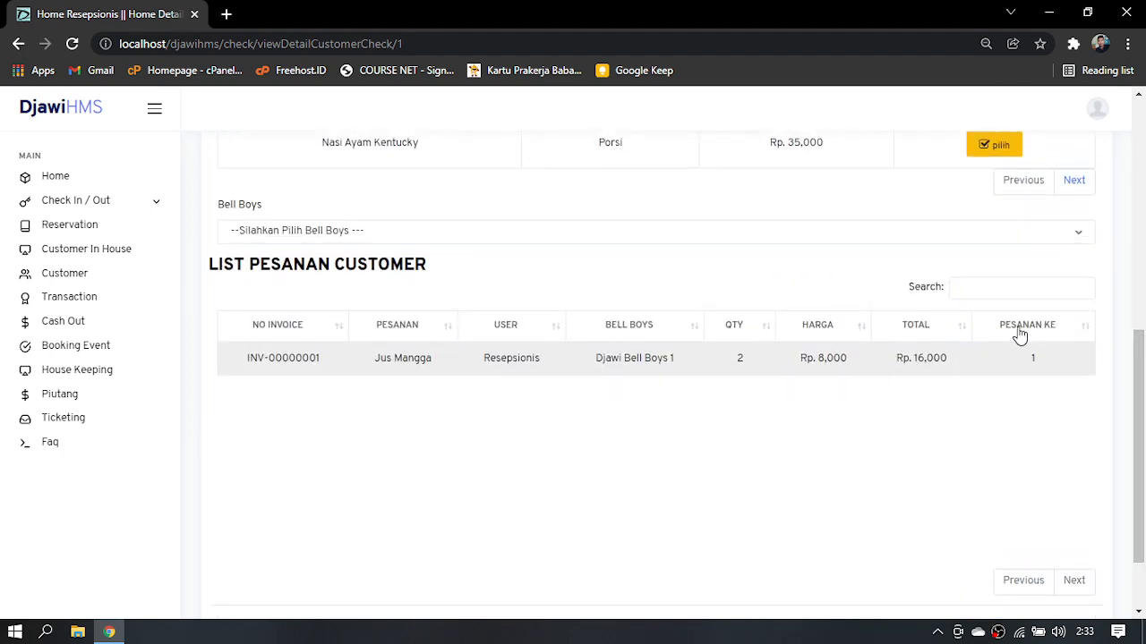
drag(1138, 396, 1120, 281)
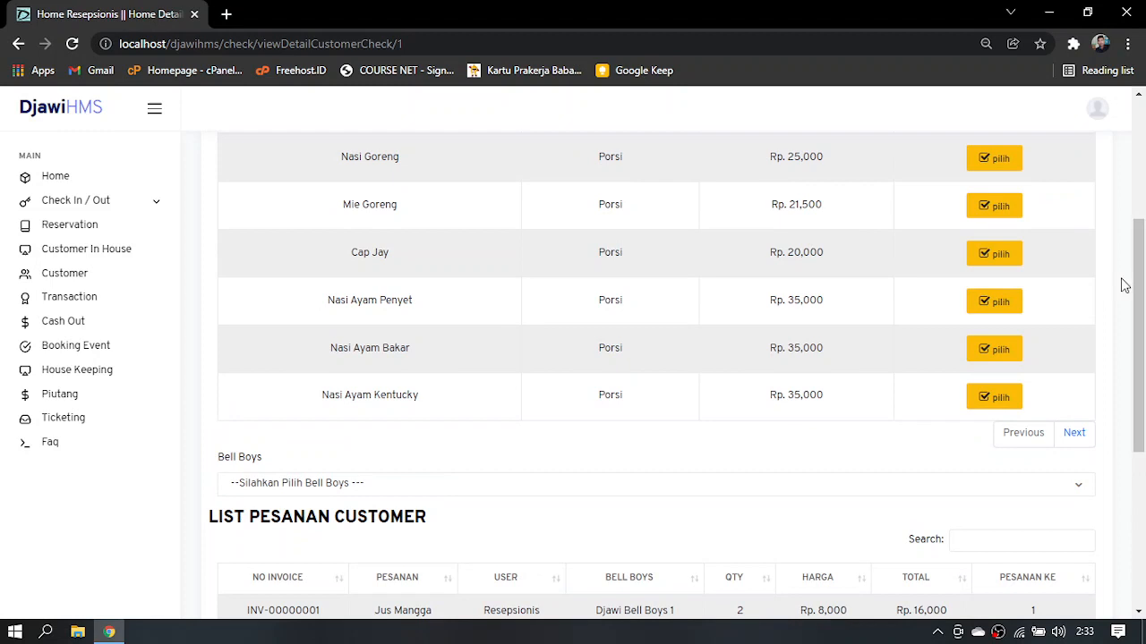
Add Mie Goreng to the customer's order and assign it to Djawi Bell Boys 2
click(1001, 207)
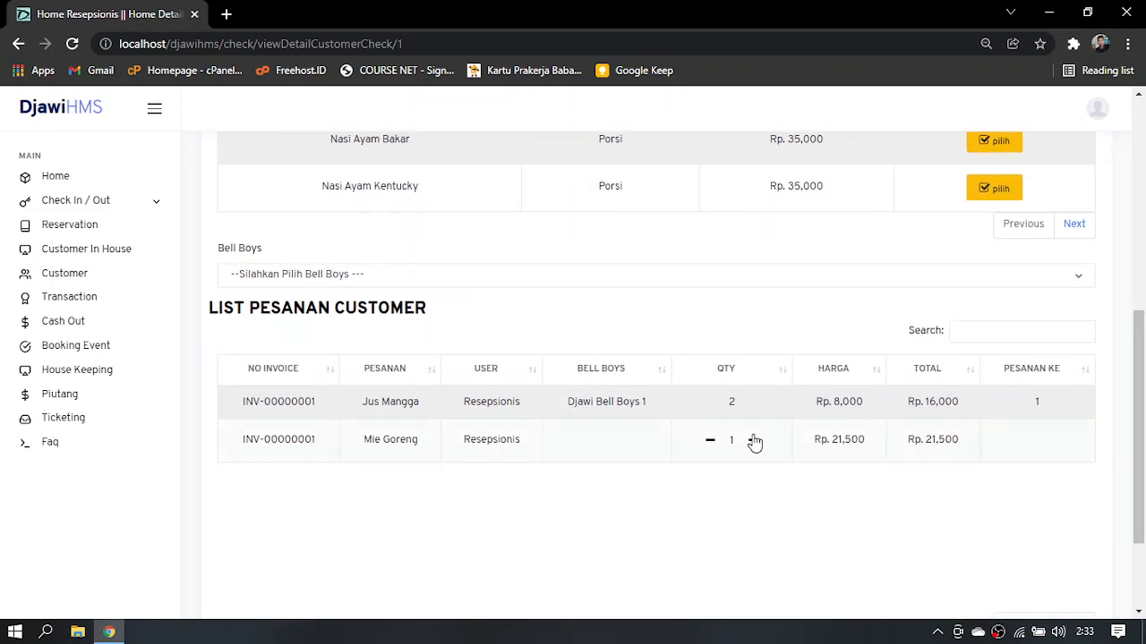
click(690, 280)
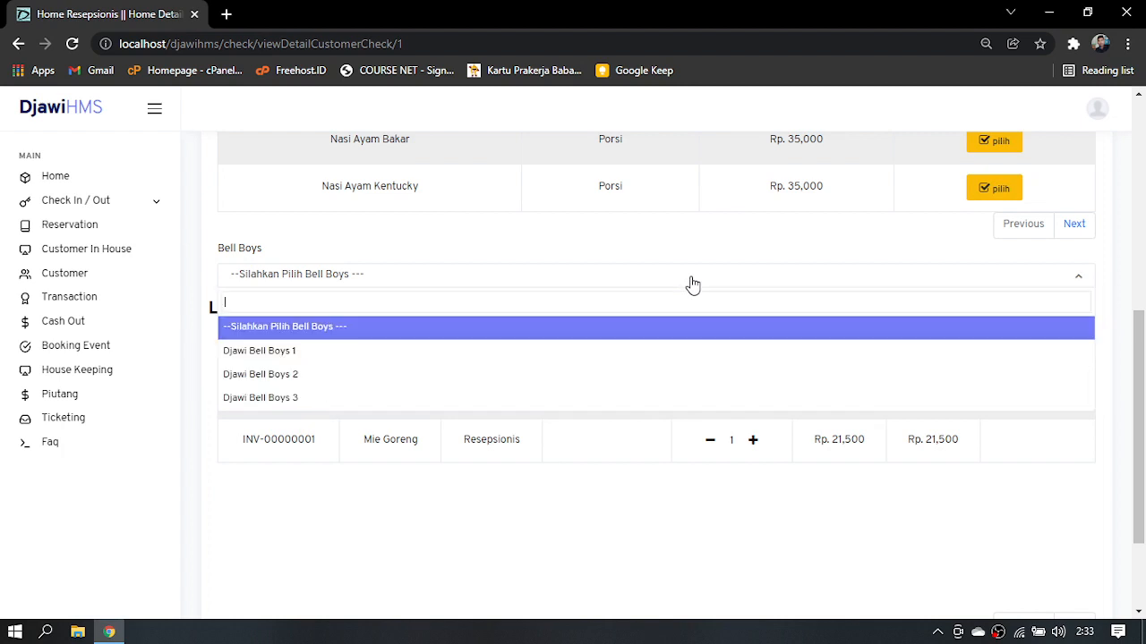
click(668, 377)
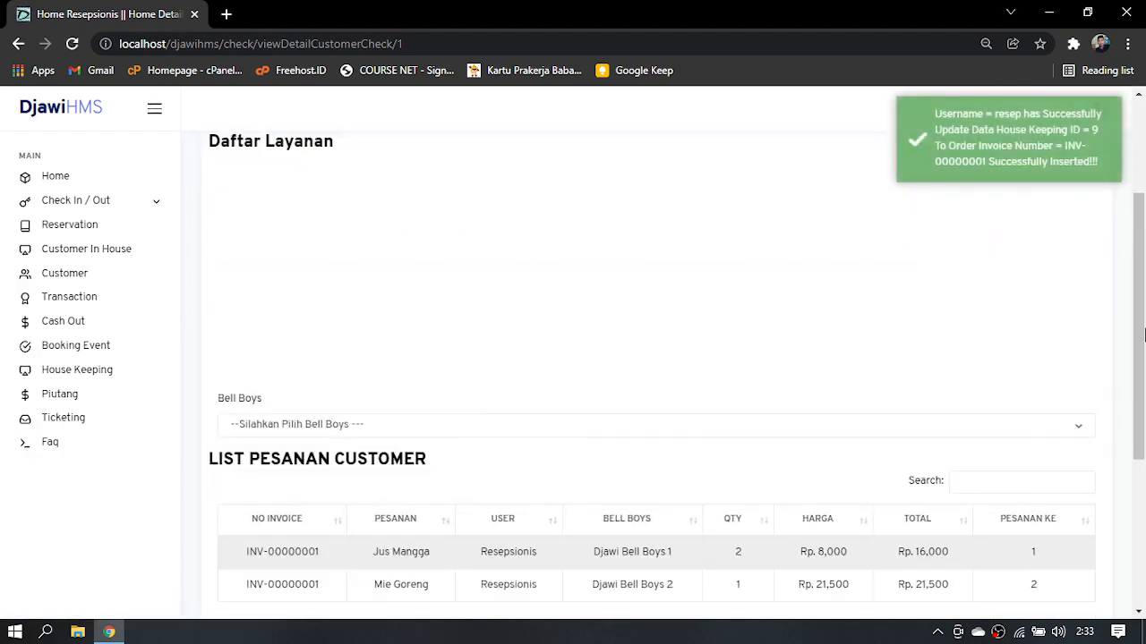
Review room 100's list of orders and preview its complete order receipt, closing it without printing
drag(1144, 333, 1144, 426)
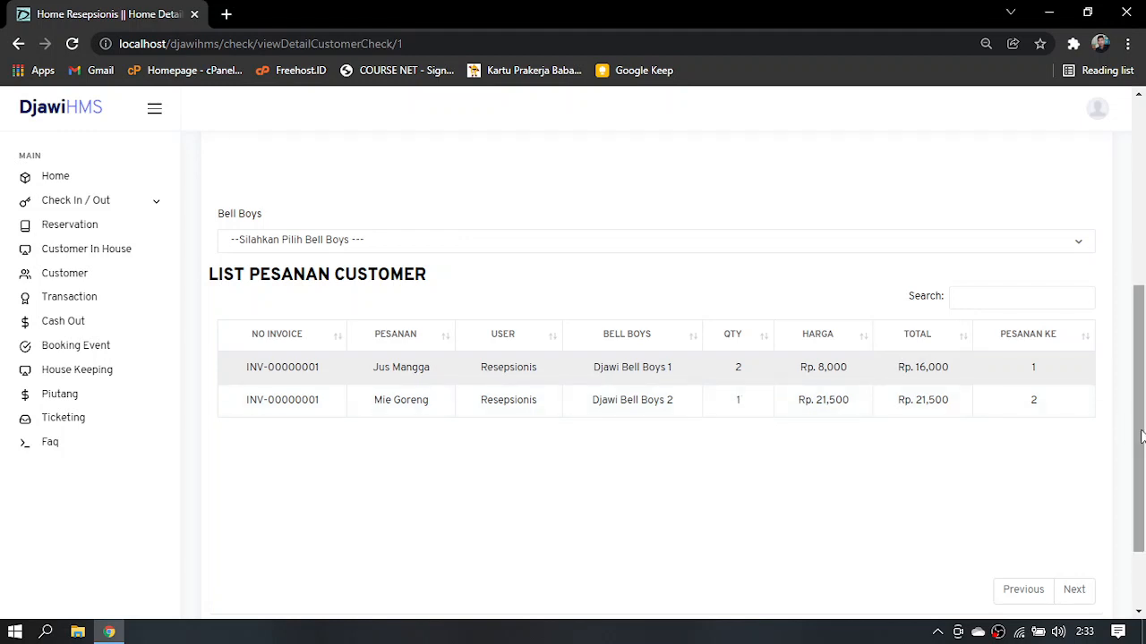
drag(1132, 436, 1119, 259)
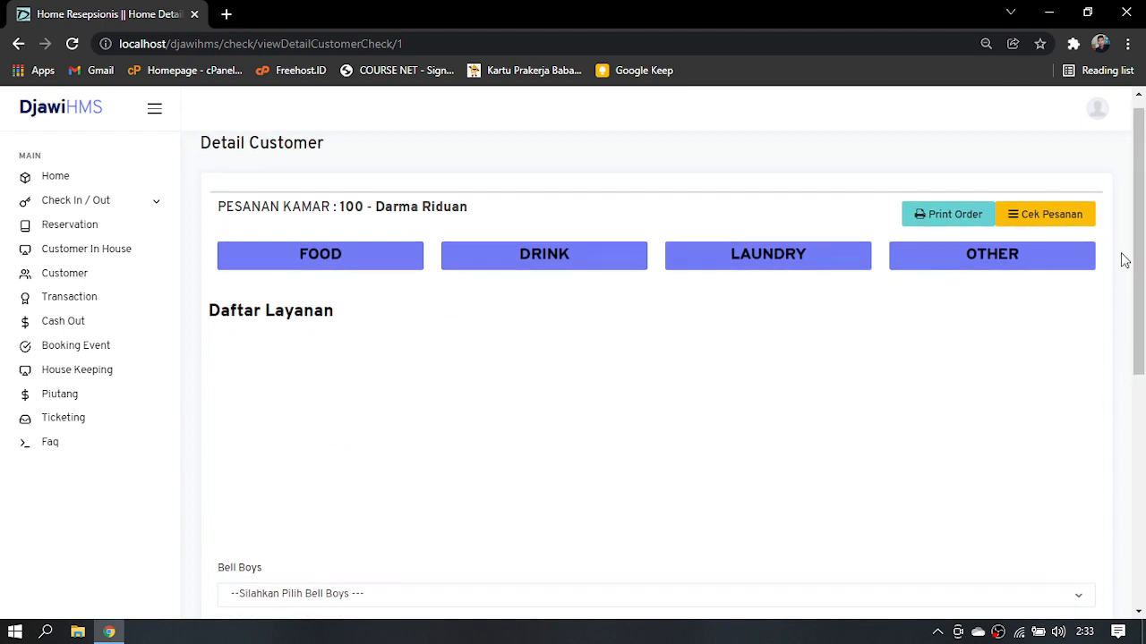
click(951, 226)
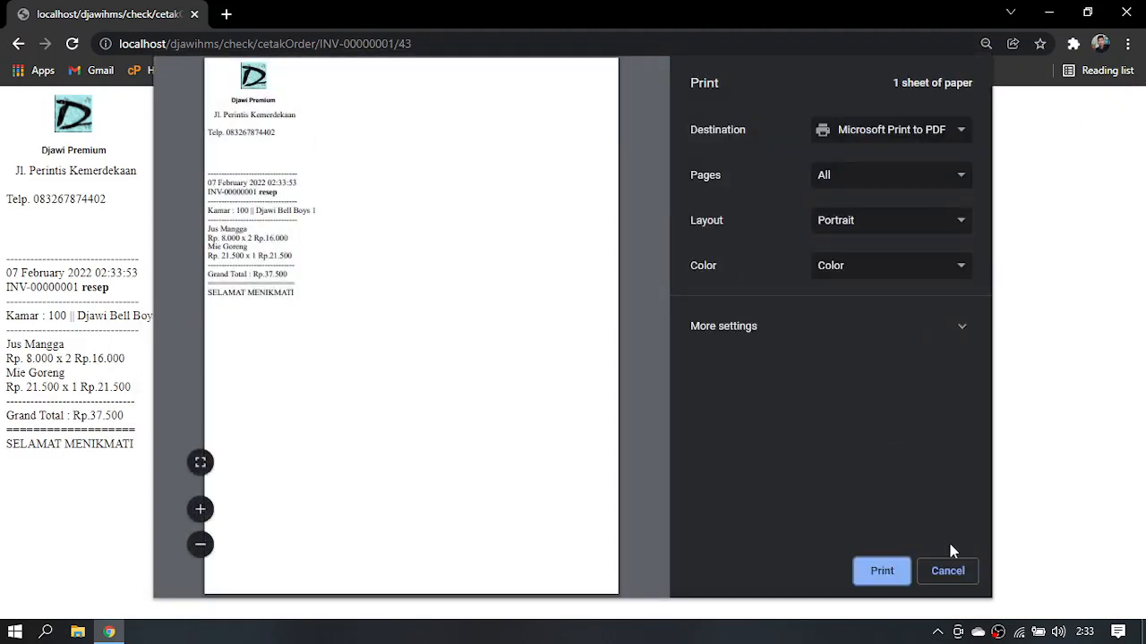
click(951, 570)
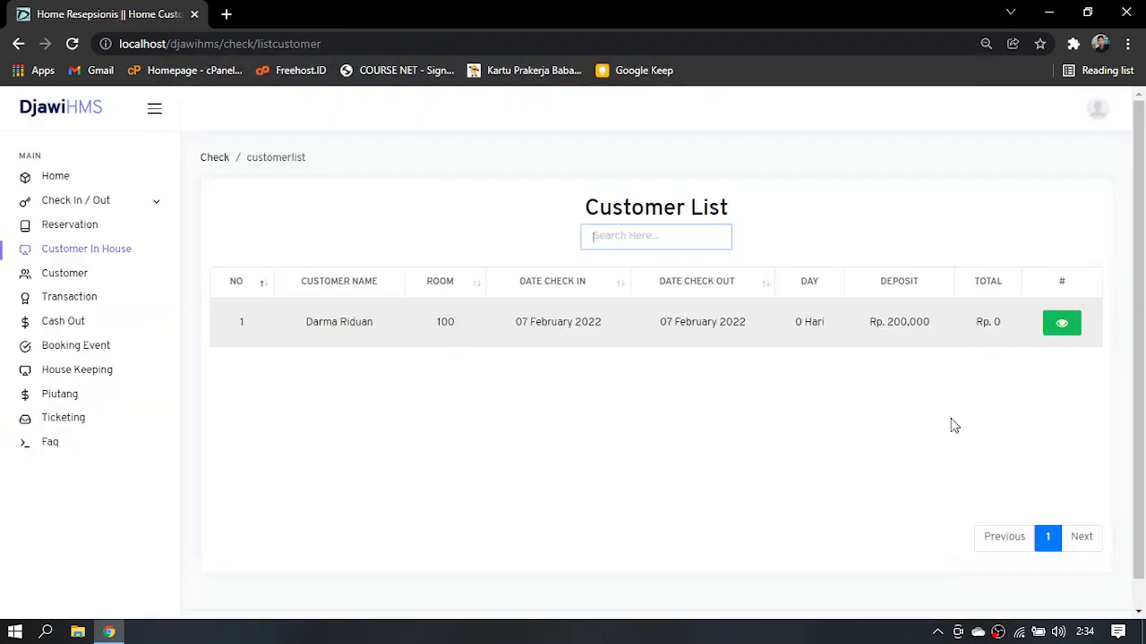
Check room 100's orders, show order number 2 in the Service List, and preview its receipt without printing
click(1068, 328)
click(1067, 230)
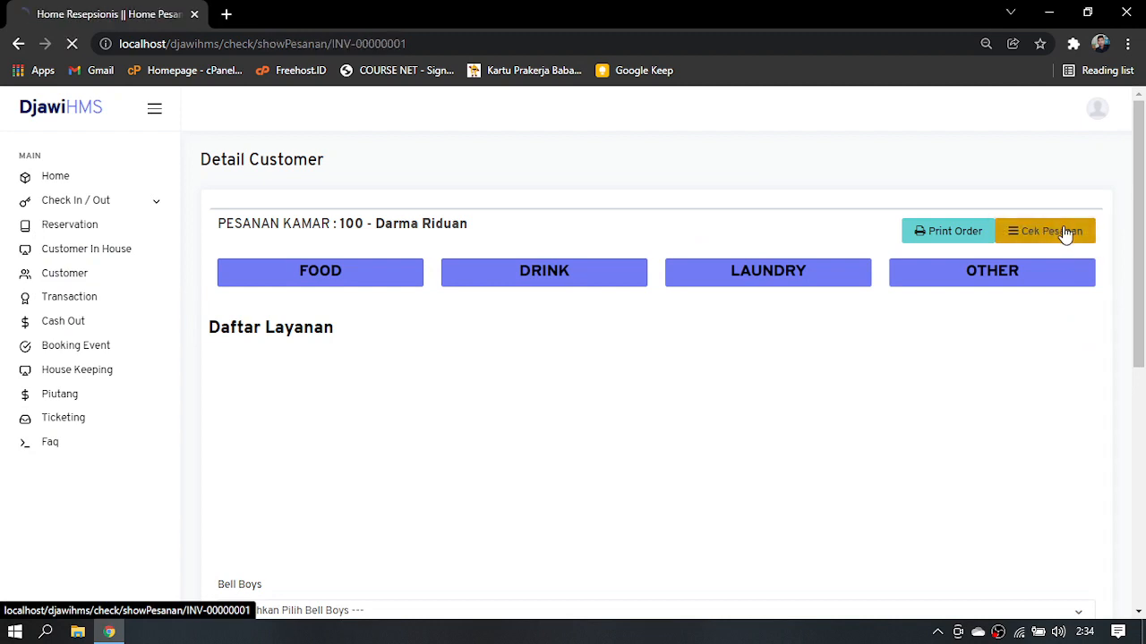
click(628, 246)
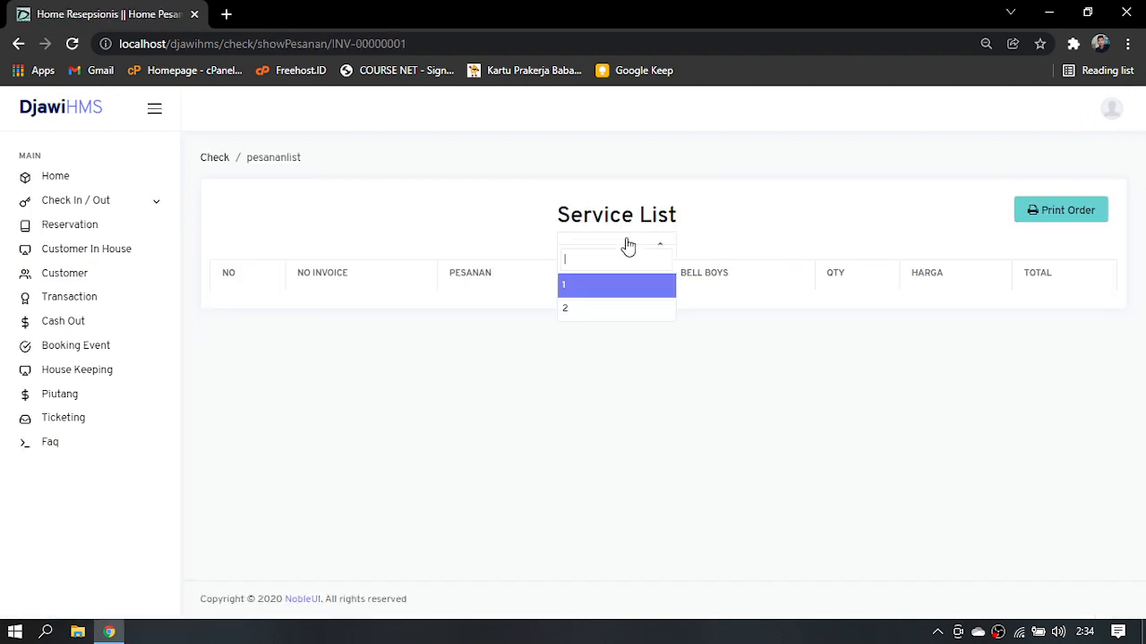
click(621, 309)
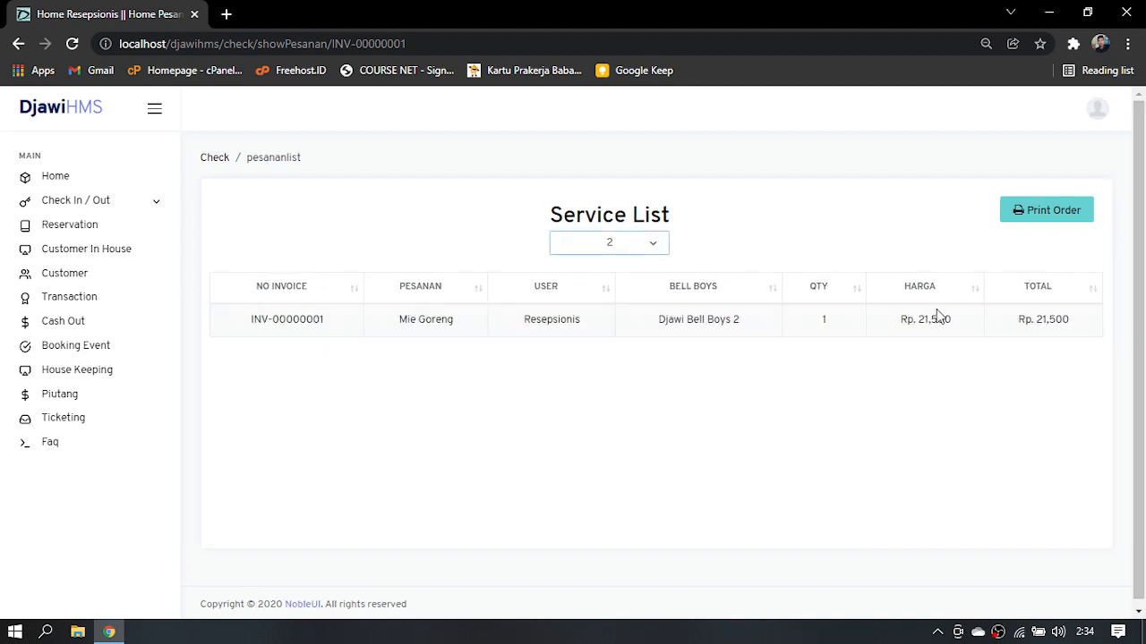
click(1042, 228)
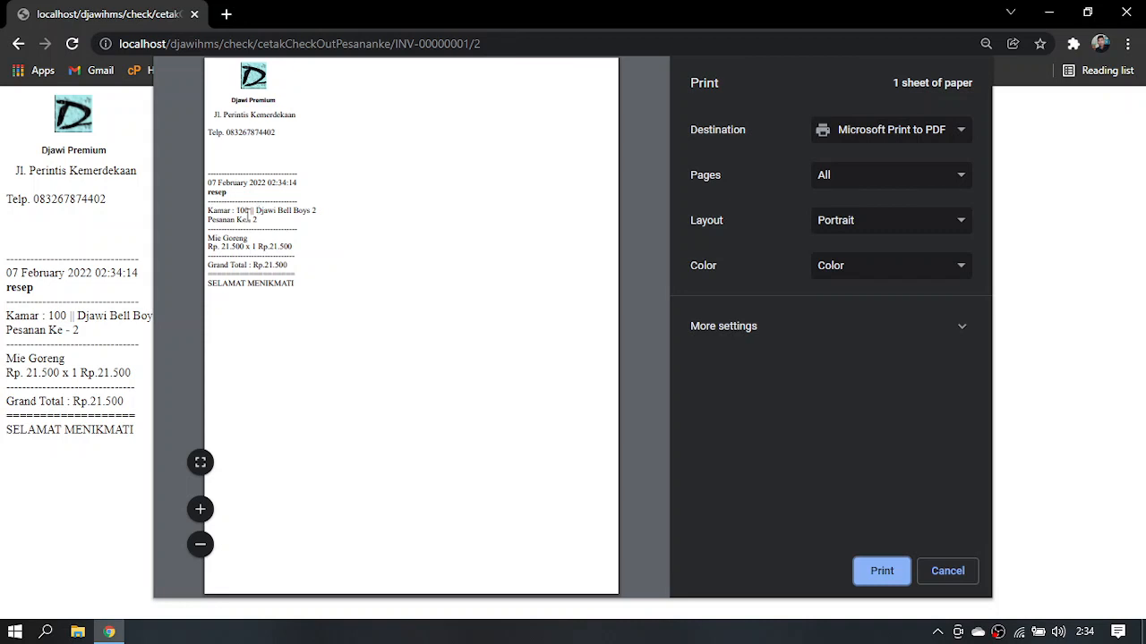
click(947, 571)
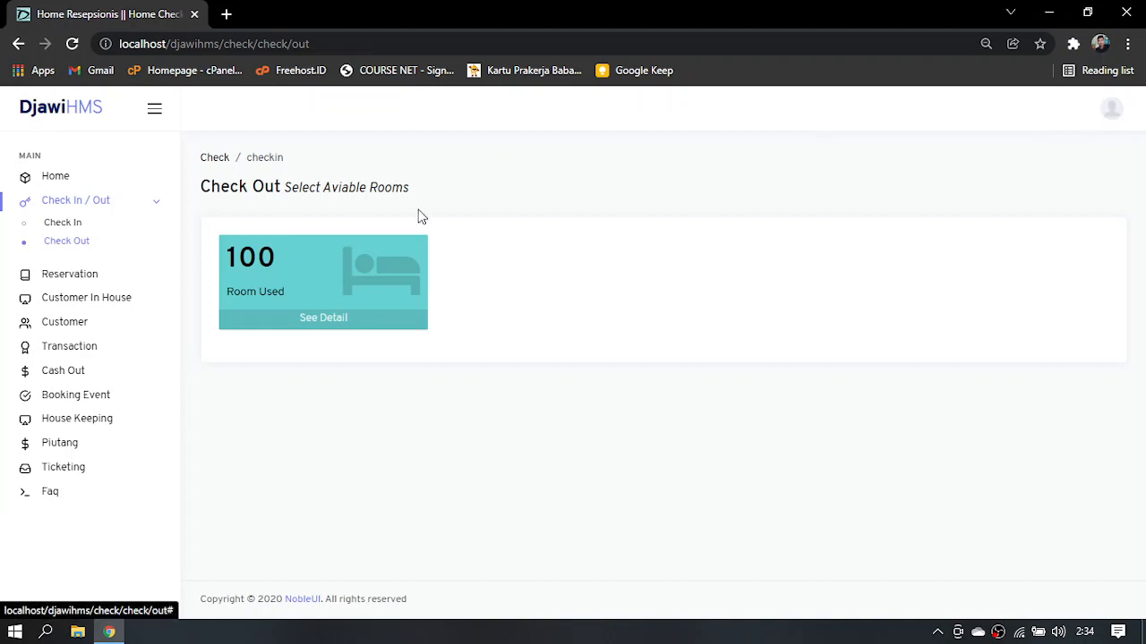
Review the occupied rooms on the Check Out page and the order list in room 100's in-house customer details
click(93, 245)
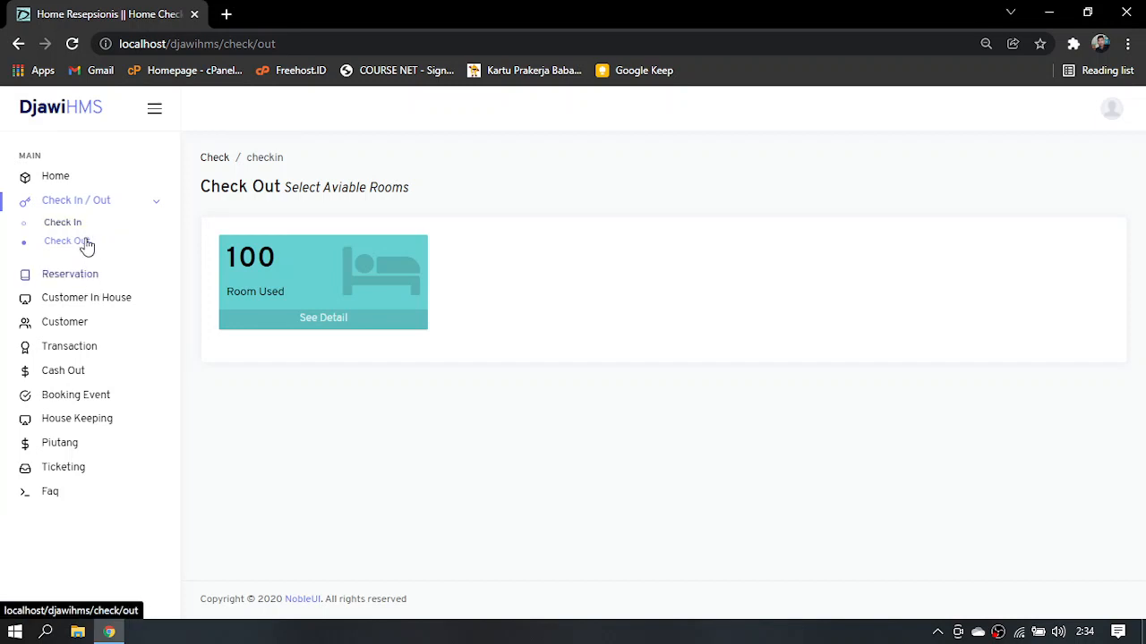
click(96, 304)
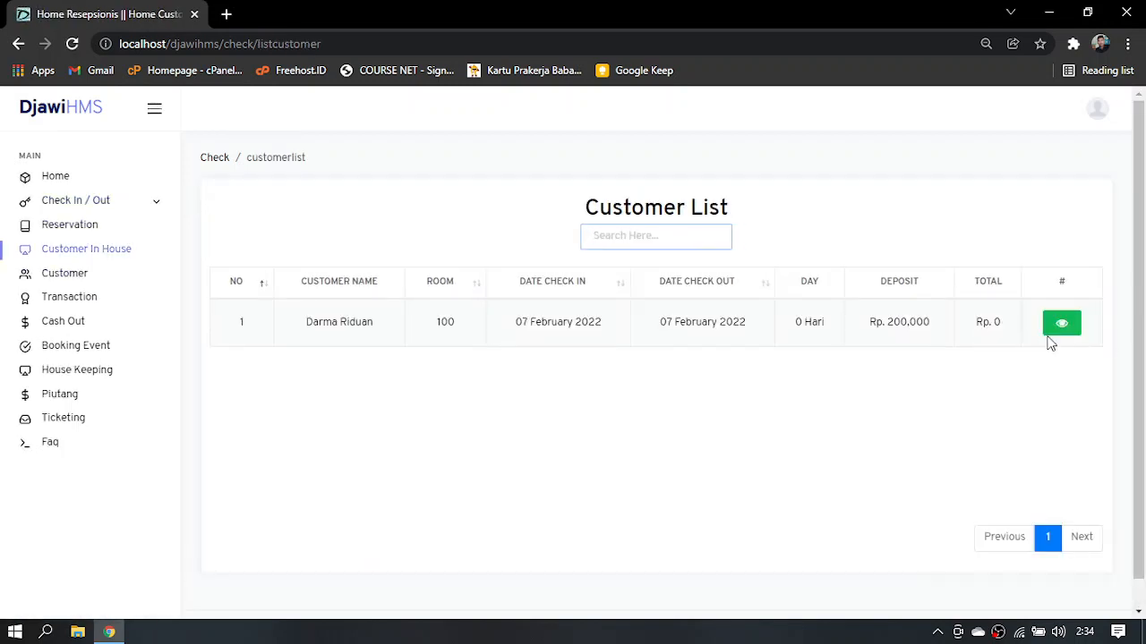
click(1062, 324)
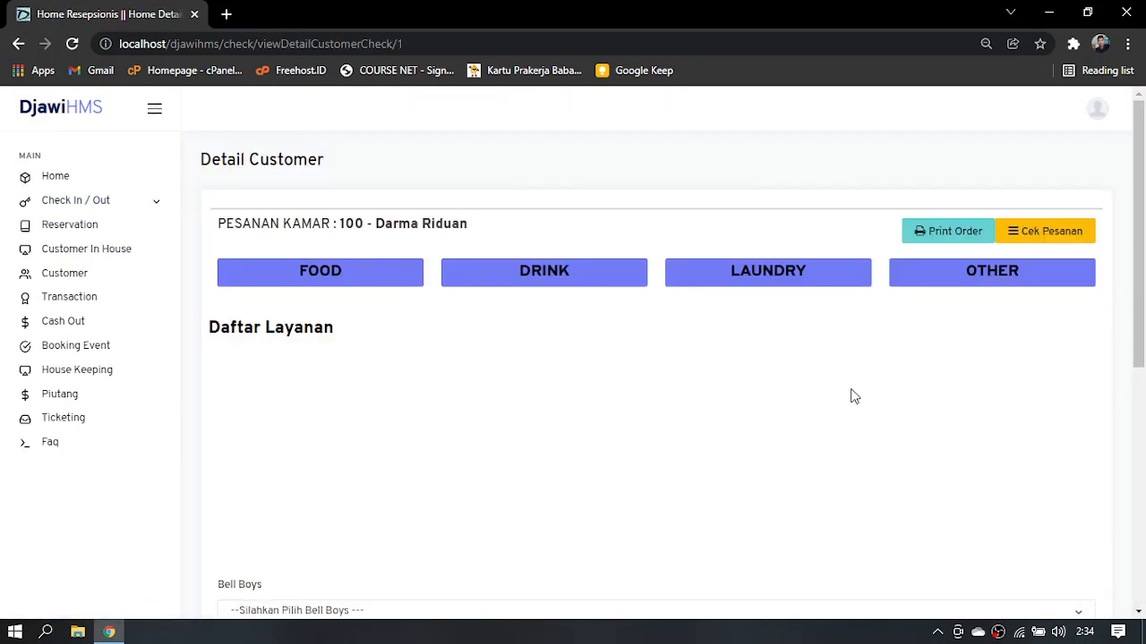
scroll(1137, 298, down, 4)
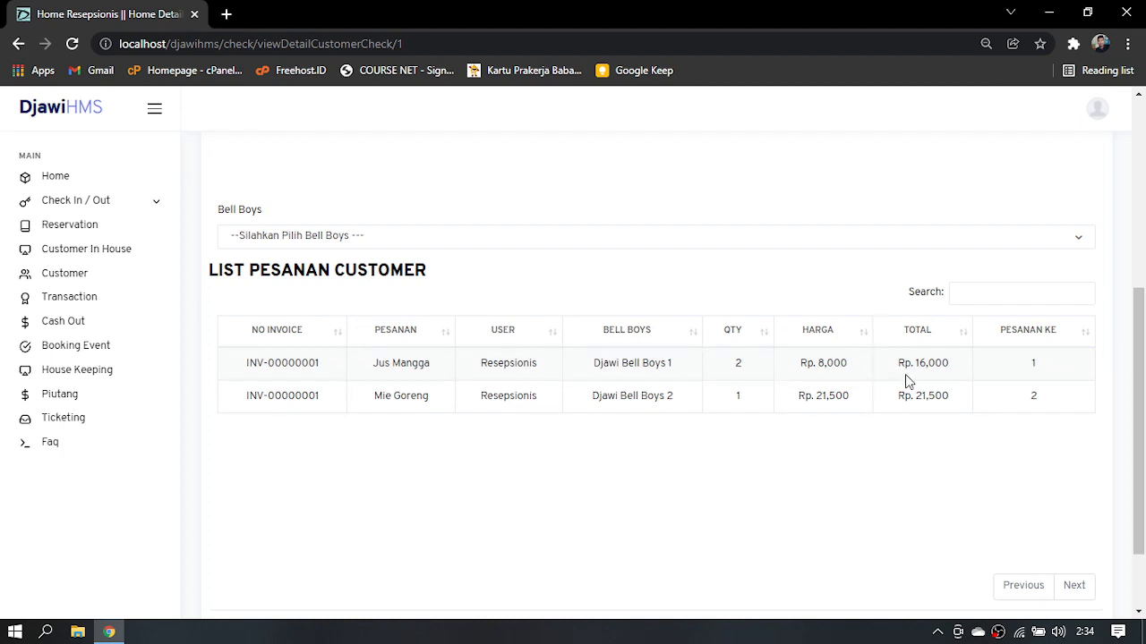
scroll(1137, 403, up, 5)
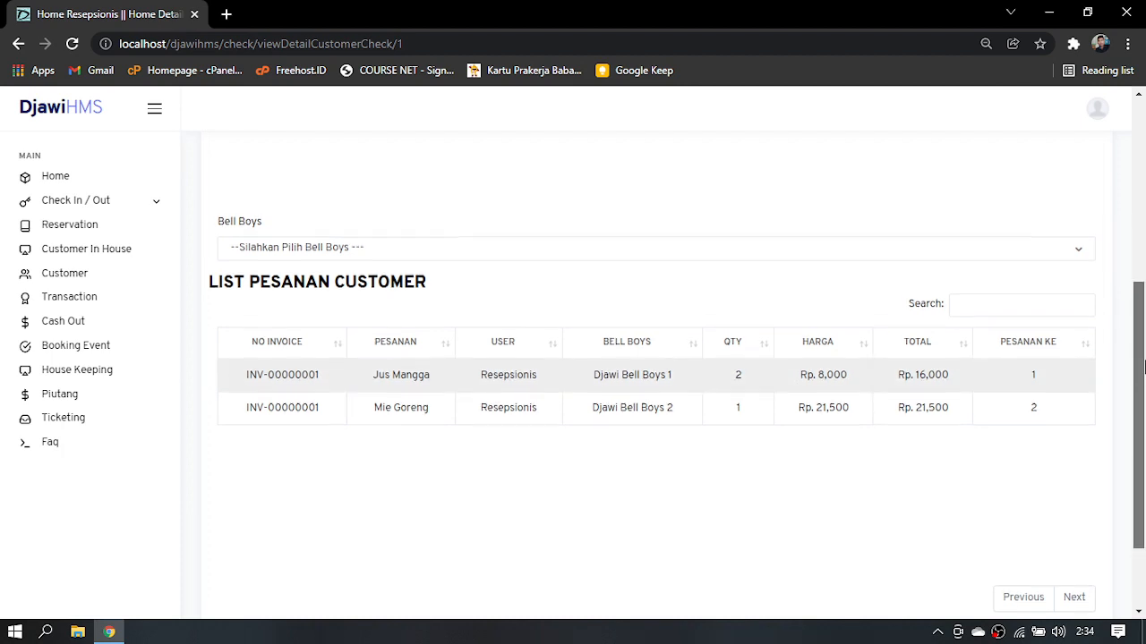
Log out of the receptionist account and log in to the owner account with its username and account password
click(1096, 109)
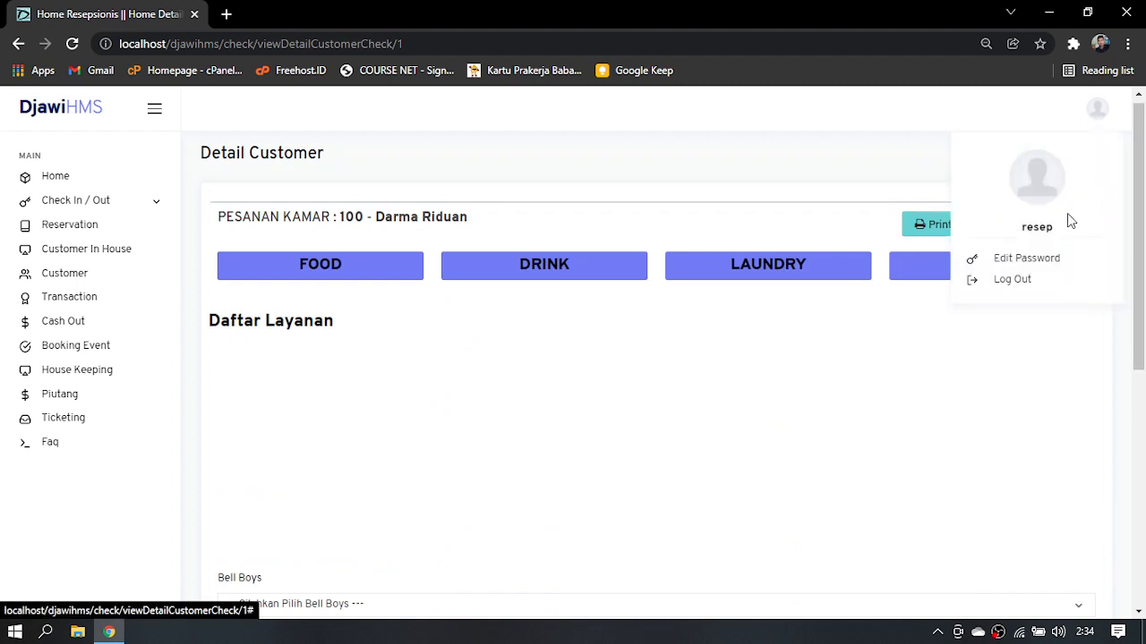
click(1014, 280)
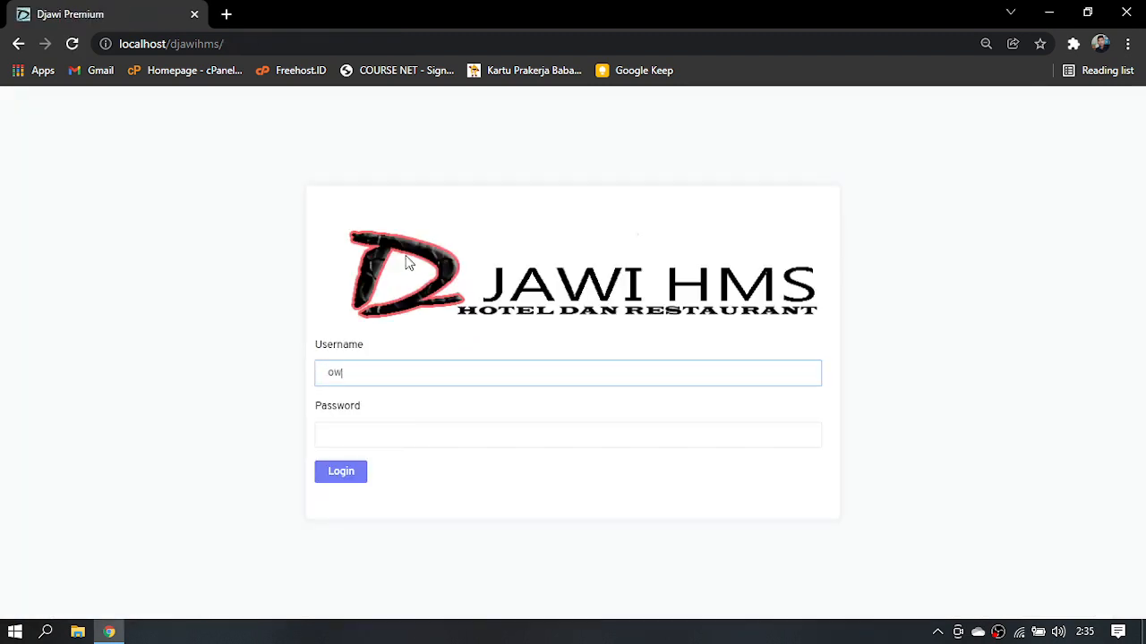
key(Tab)
text(owner)
key(Return)
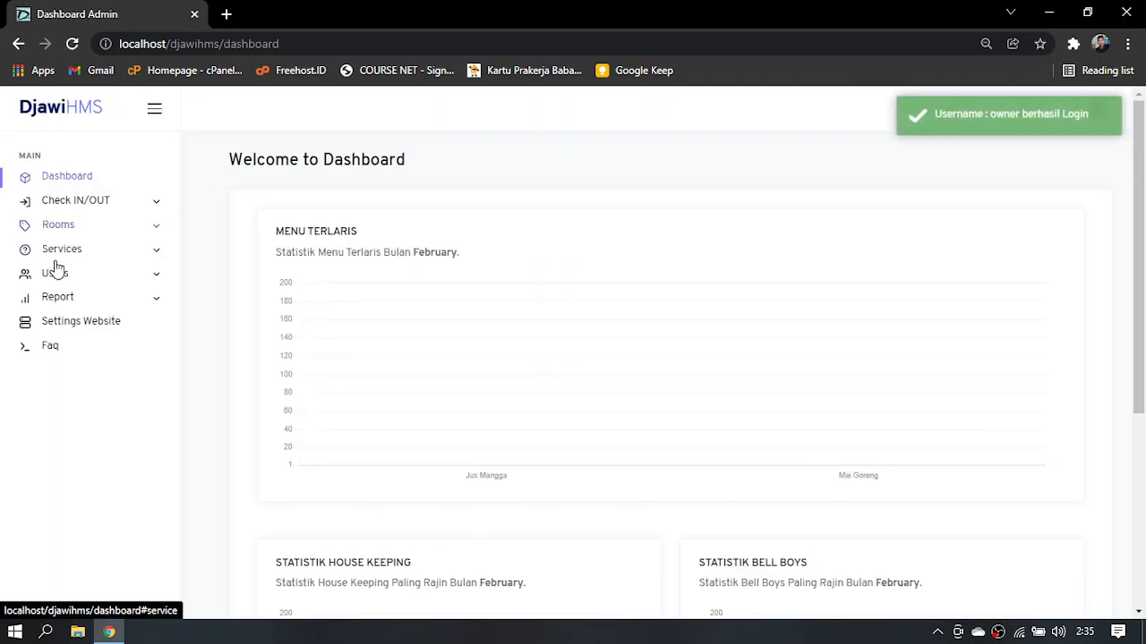
Show room 100's invoice in the owner's Service List and delete its Mie Goreng order
click(77, 259)
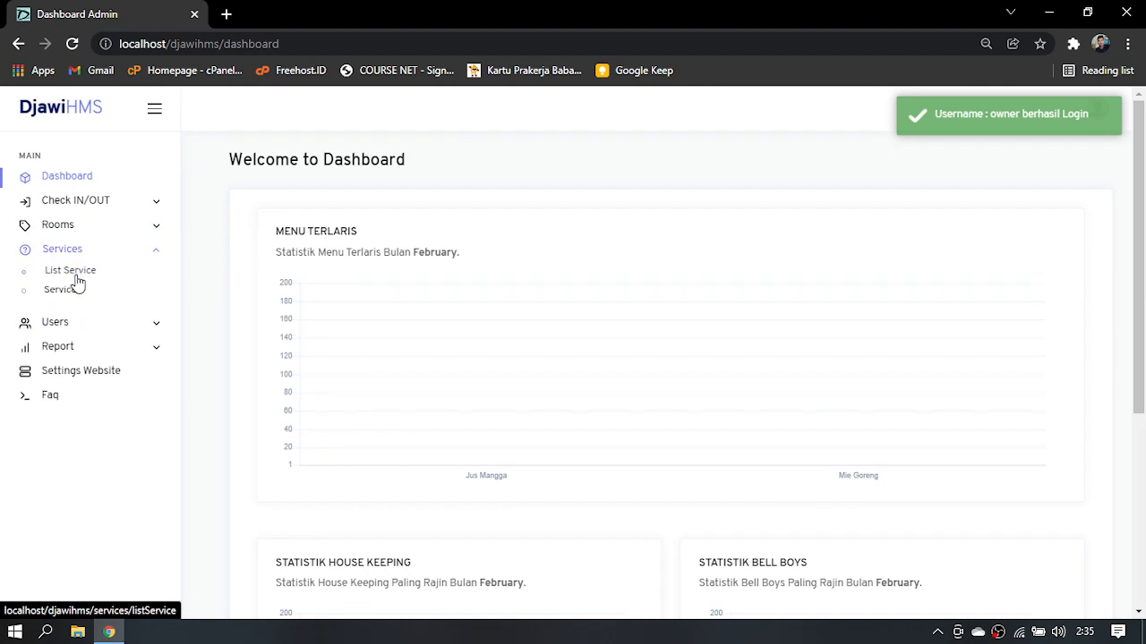
click(77, 279)
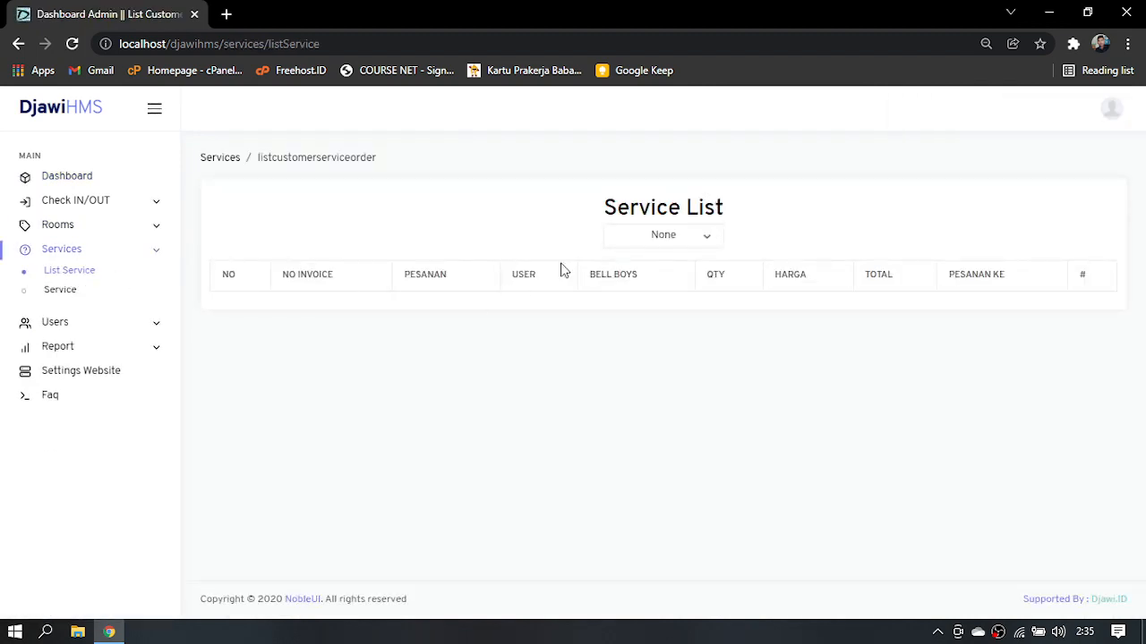
click(617, 235)
click(636, 314)
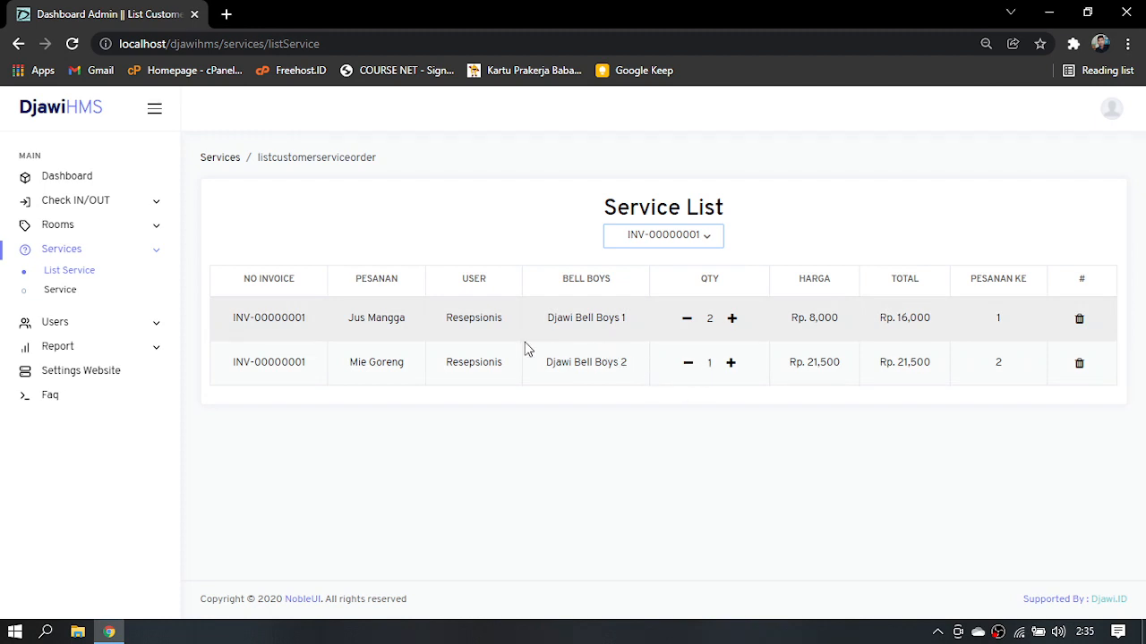
click(1079, 365)
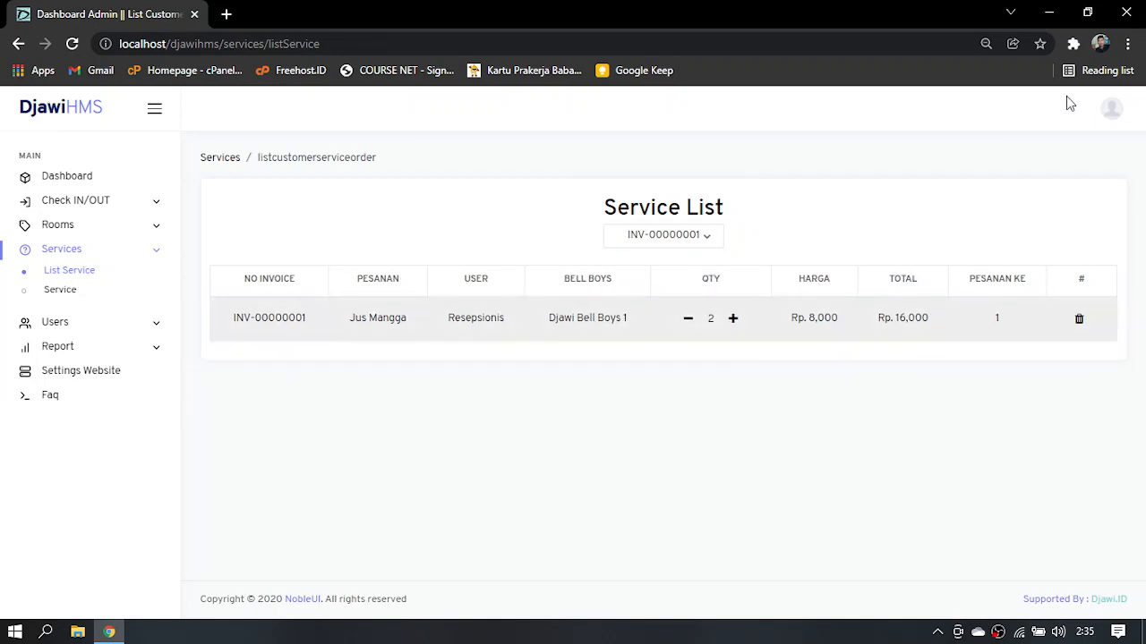
Log out of the owner account and log in to the receptionist account with its username and account password
click(1110, 115)
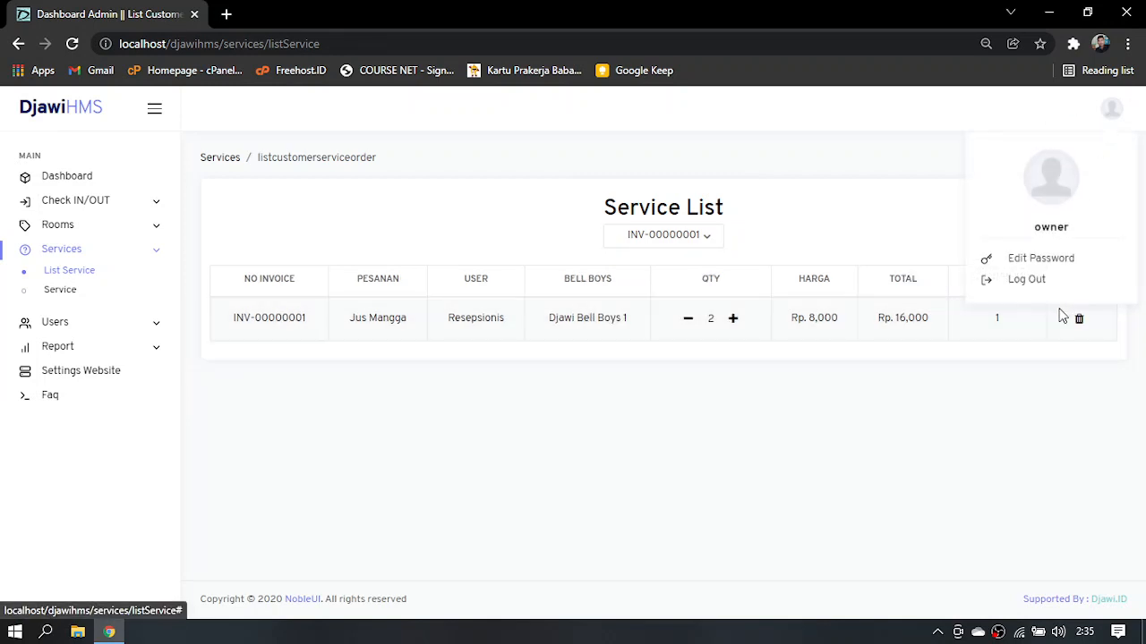
click(1026, 284)
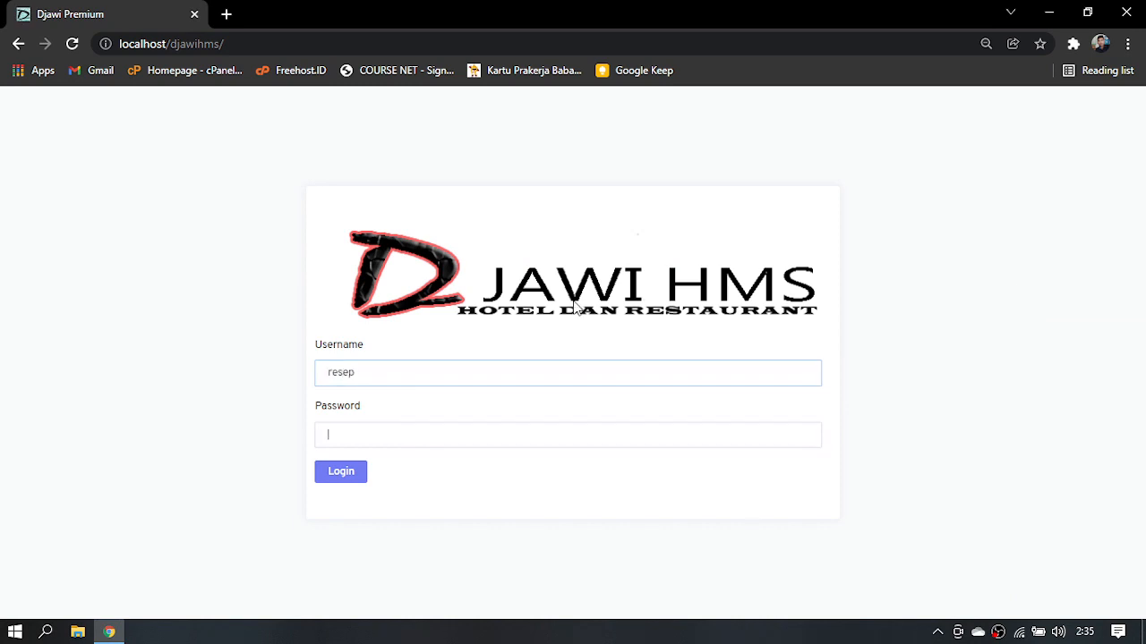
text(resep)
key(Return)
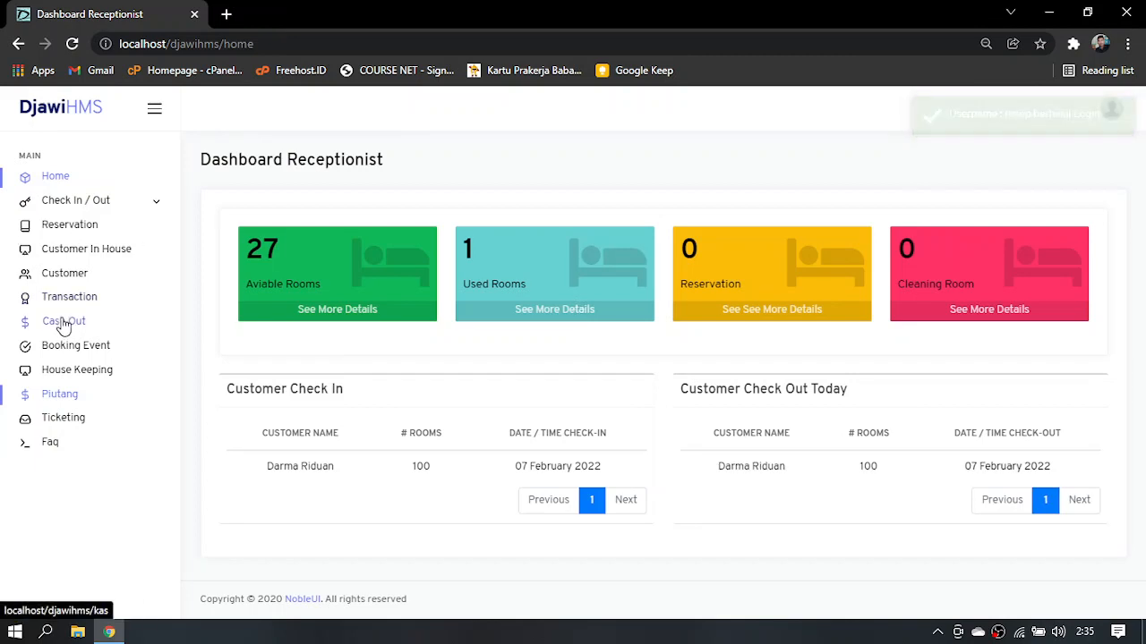
Open the check-out transaction of occupied room 100 and review its invoice detail and stay information
click(62, 200)
click(64, 253)
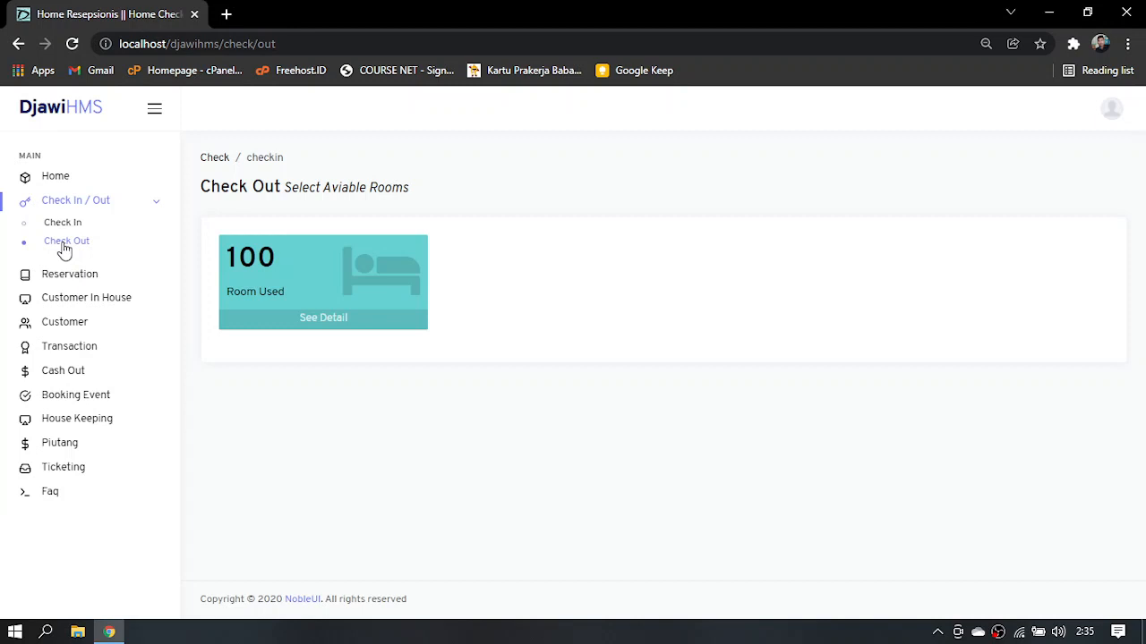
click(299, 322)
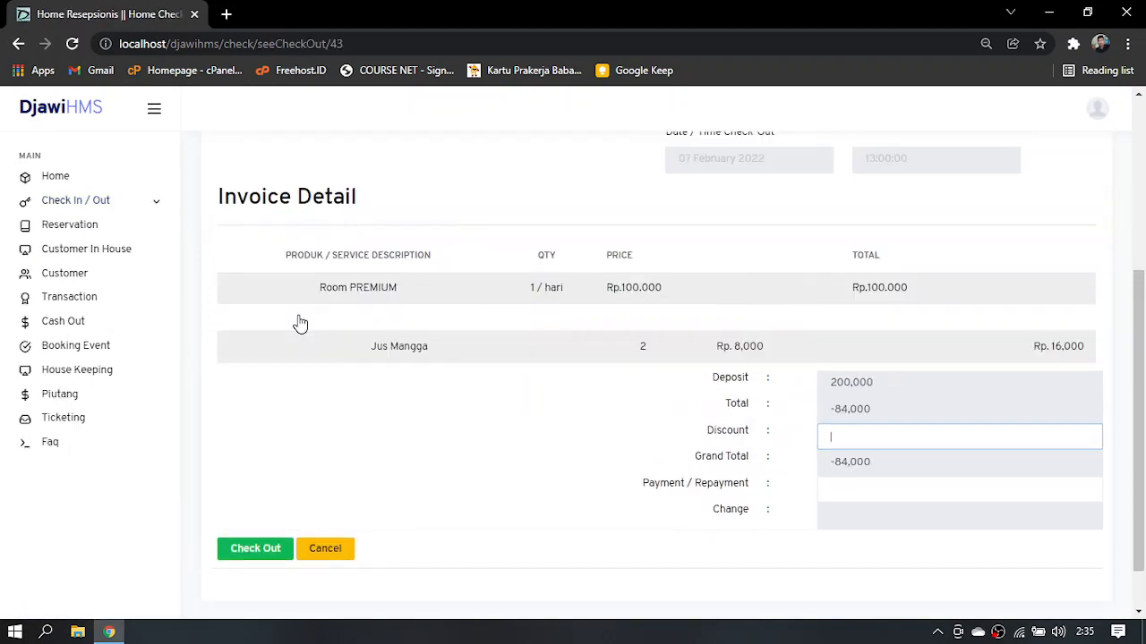
drag(1142, 362, 1144, 195)
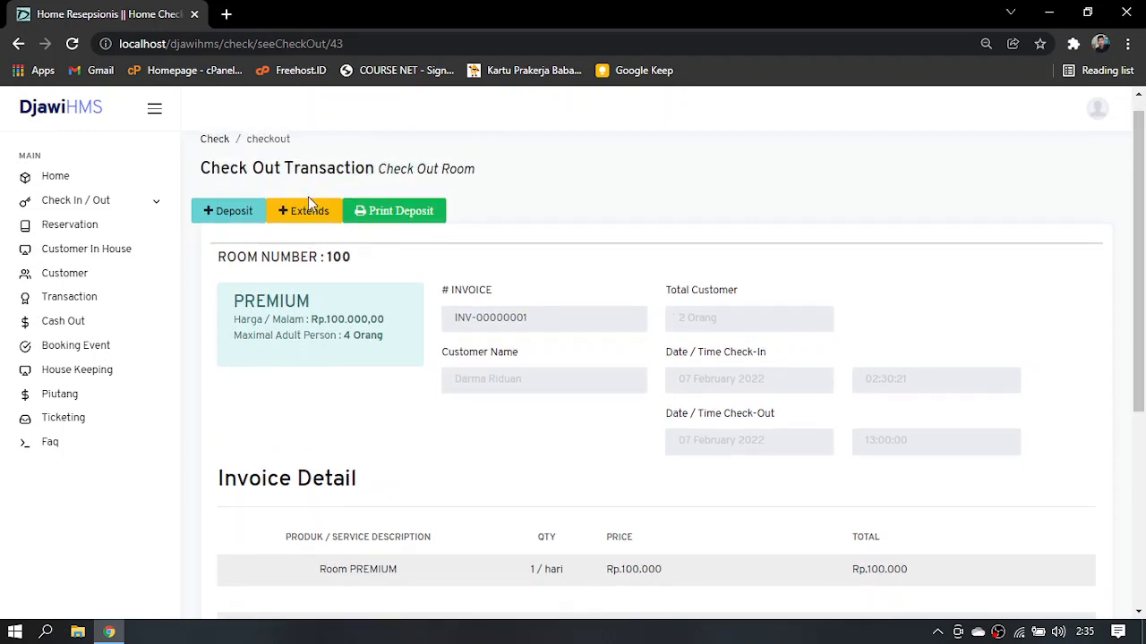
click(130, 204)
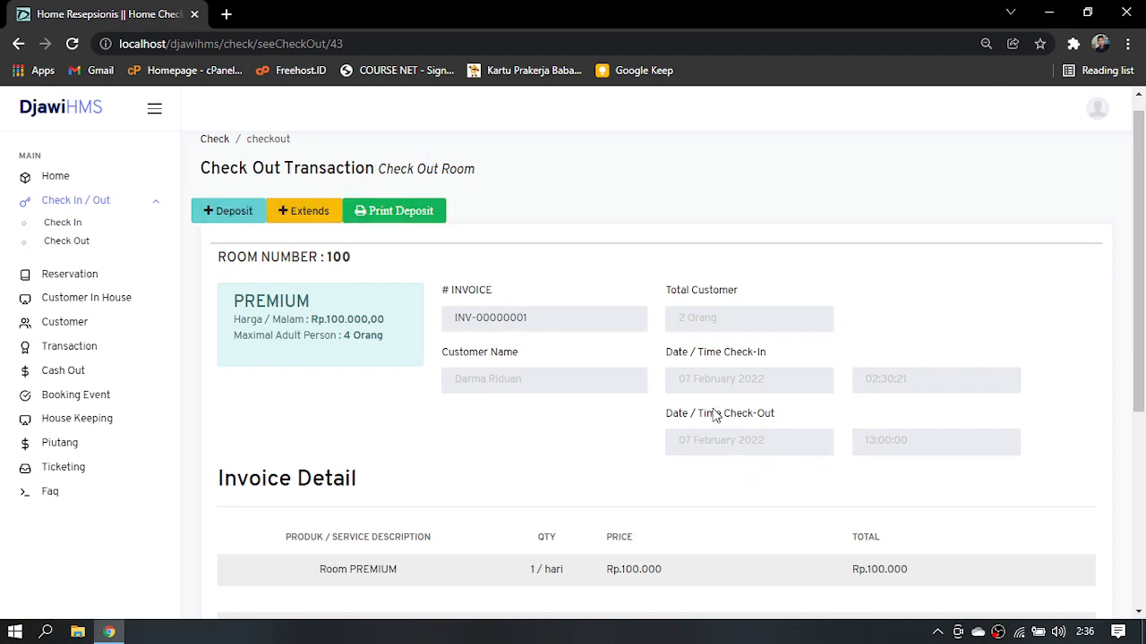
Examine the Add Extends form and its check-out date calendar for room 100, closing it without extending the stay
click(332, 219)
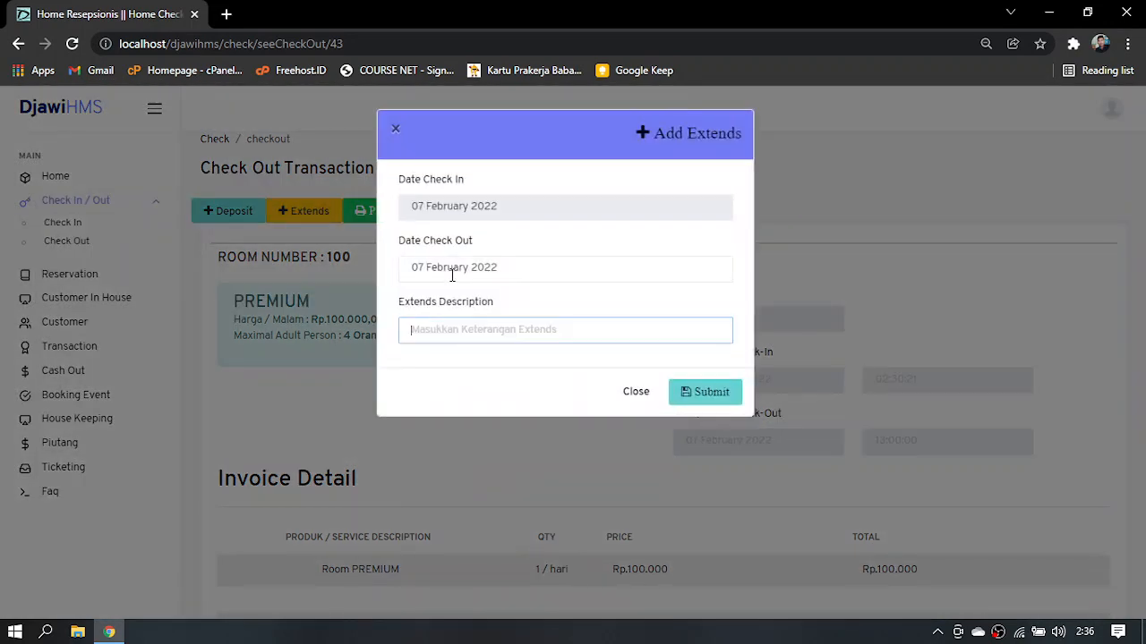
click(452, 273)
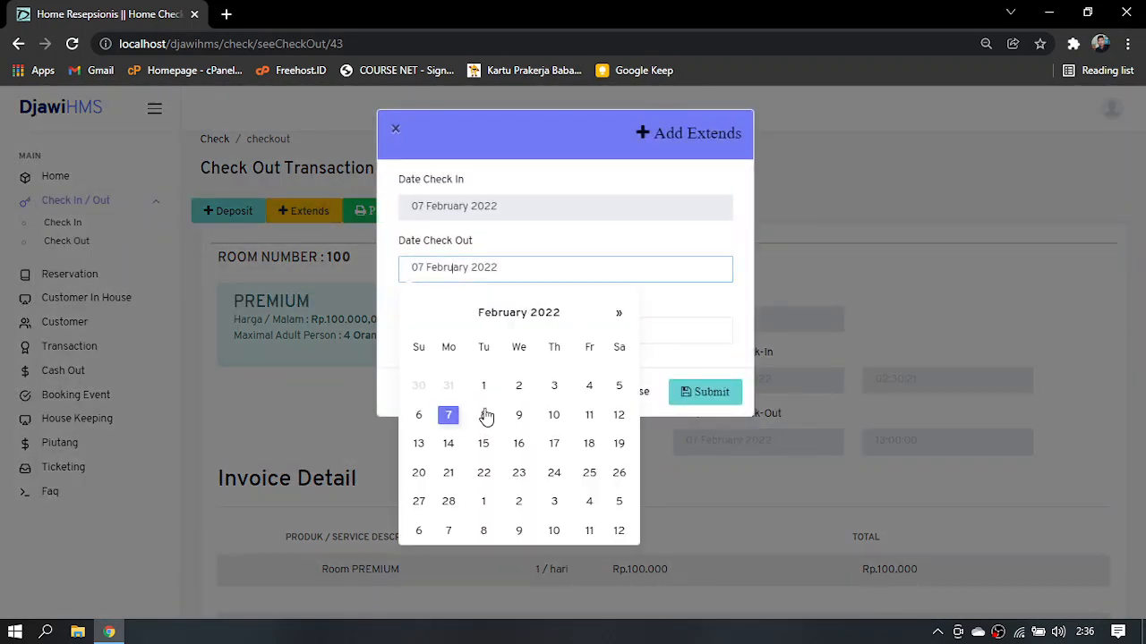
click(807, 254)
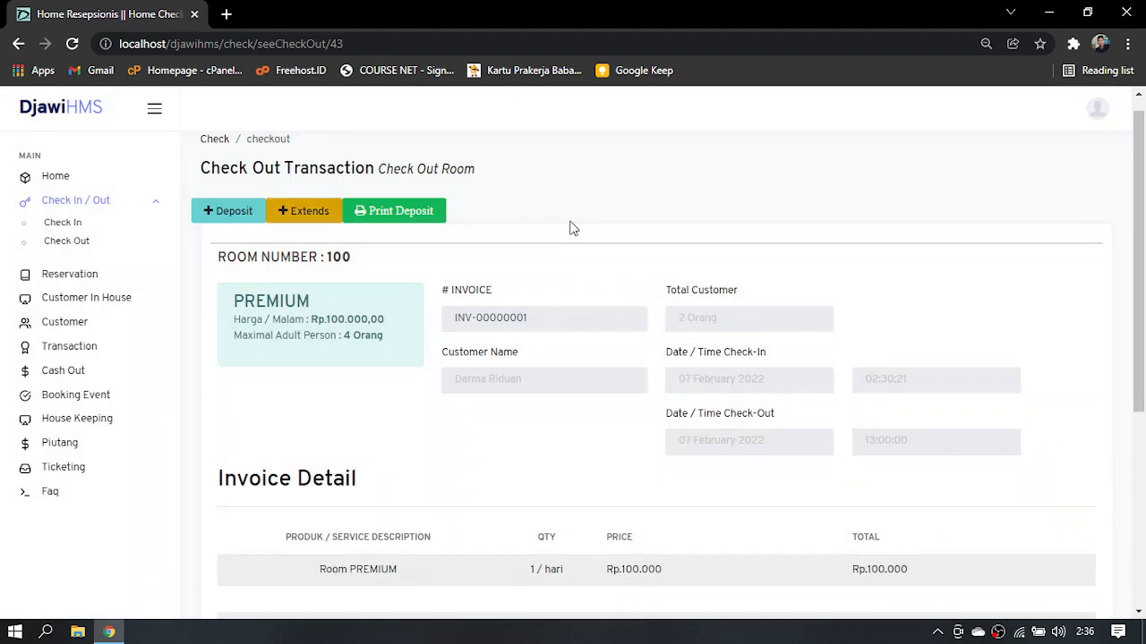
click(327, 226)
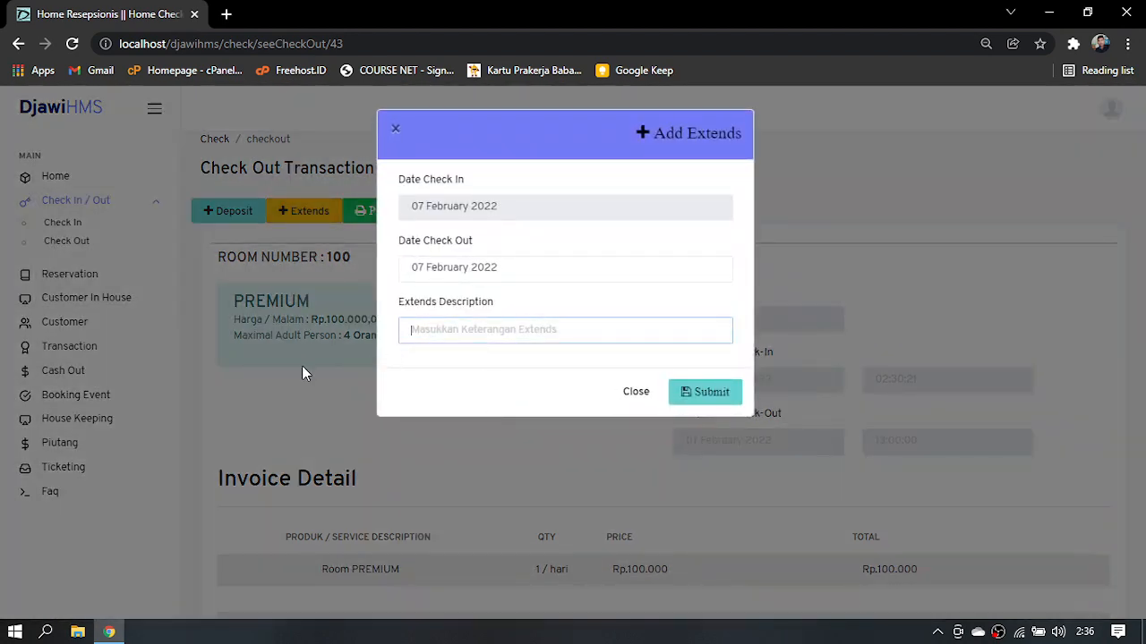
click(302, 366)
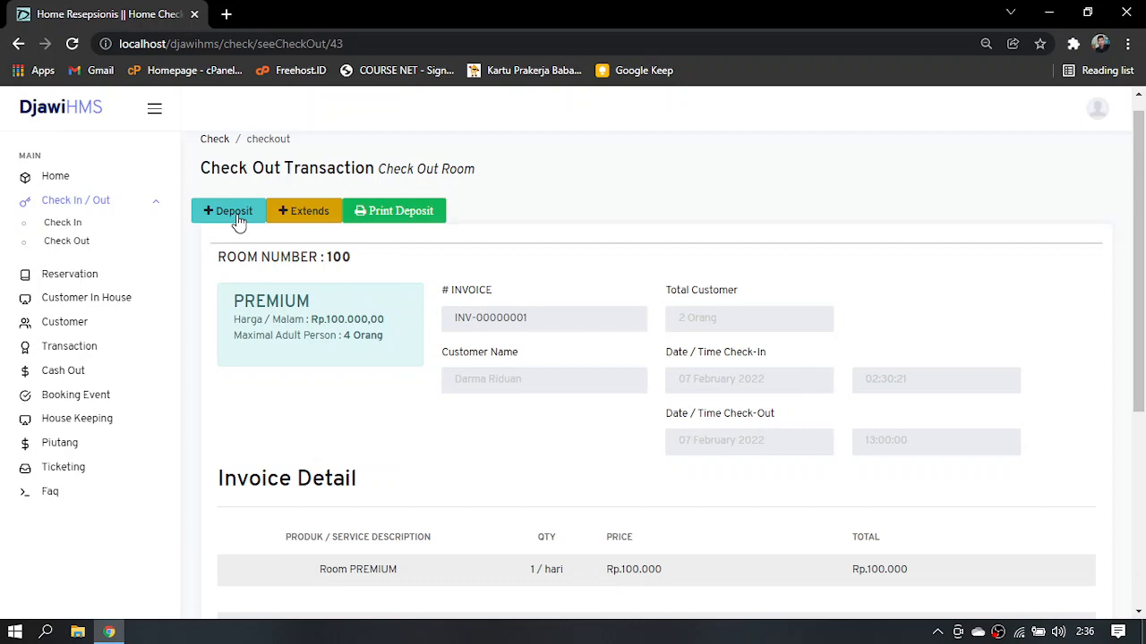
View the Add Deposit form without saving, and open the print of the Deposit Pertama entry from room 100's Deposit List
click(237, 216)
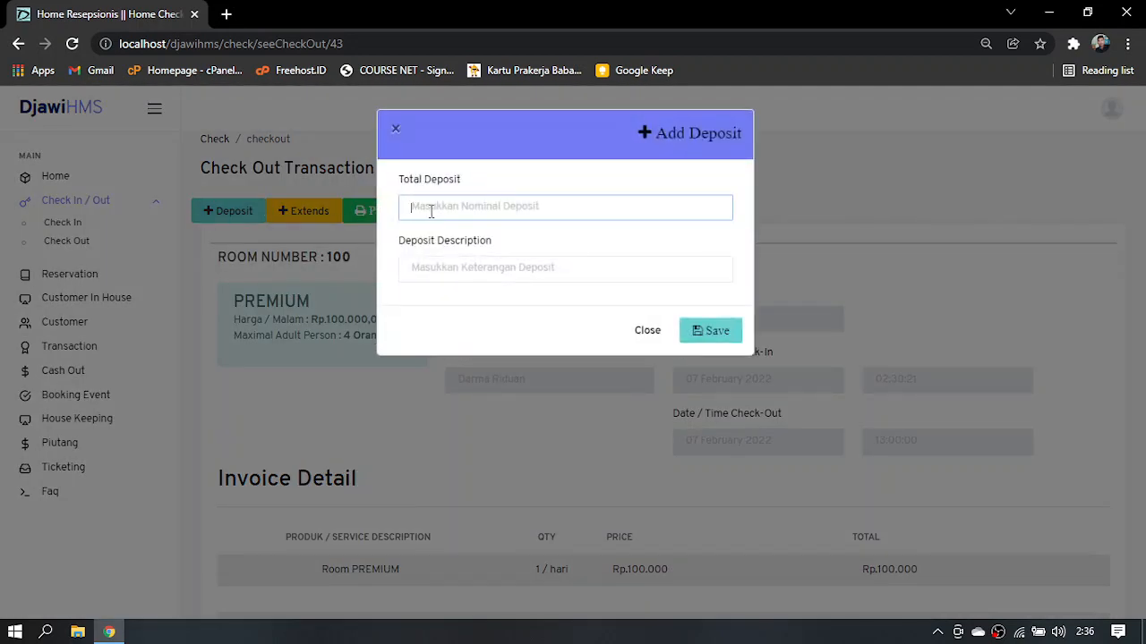
click(468, 276)
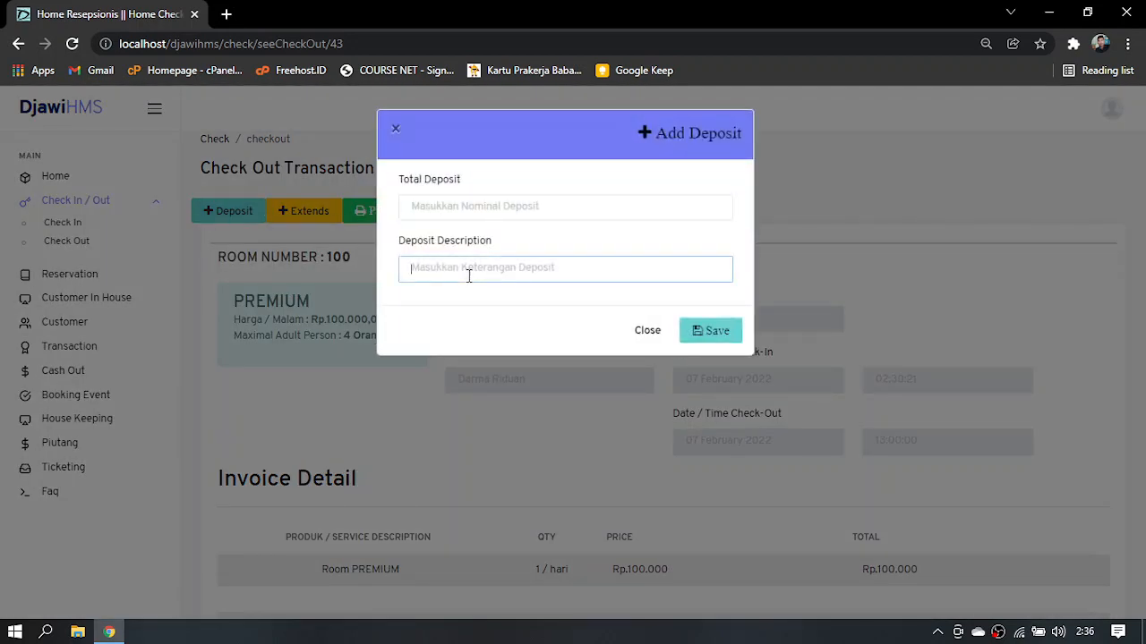
click(652, 331)
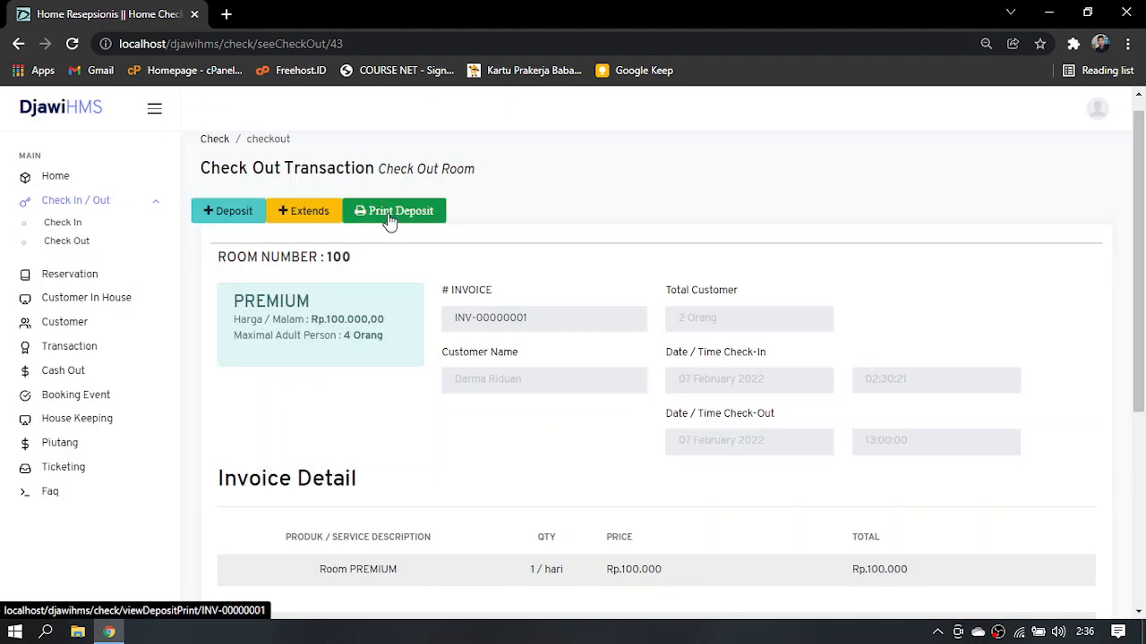
click(389, 215)
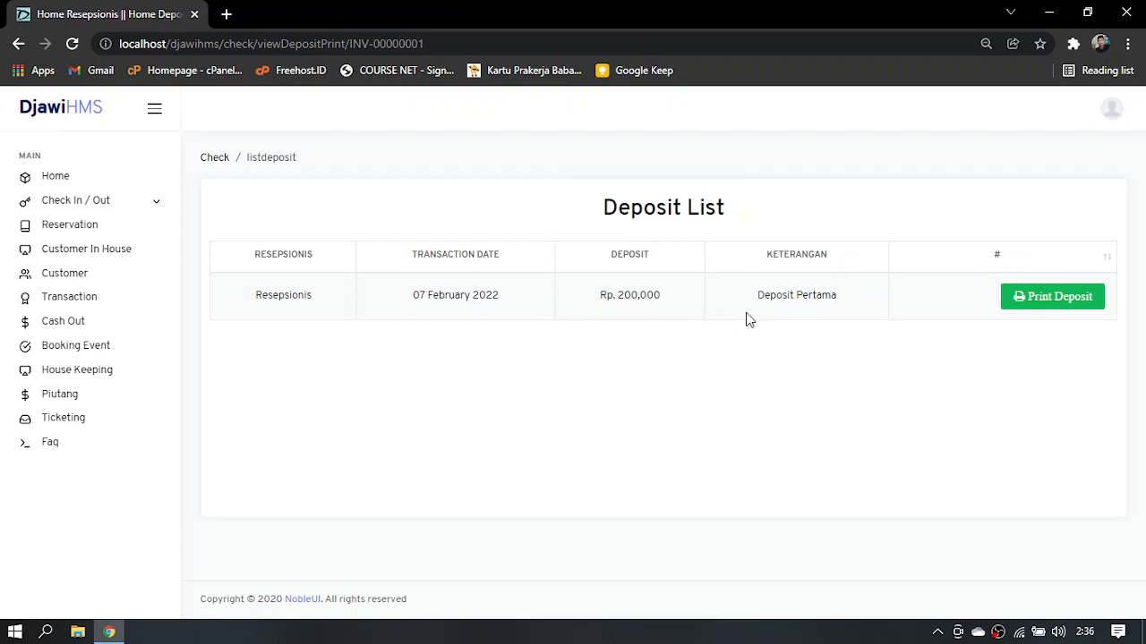
click(1069, 299)
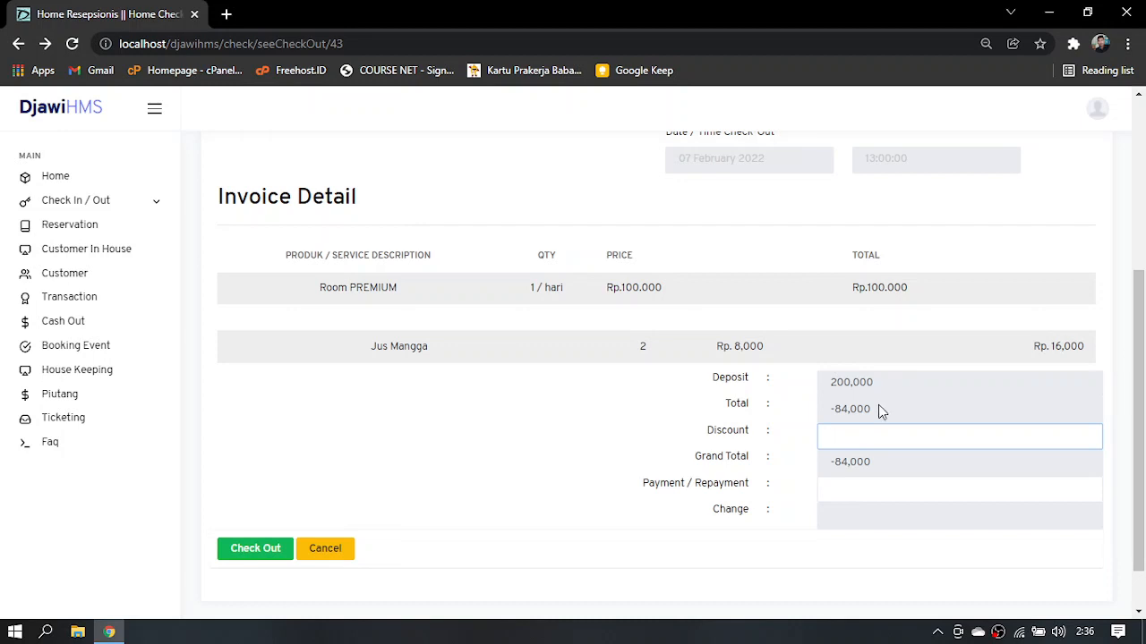
Check out room 100 with discount 0 and payment 0, and close the receipt's print preview without printing
double_click(838, 412)
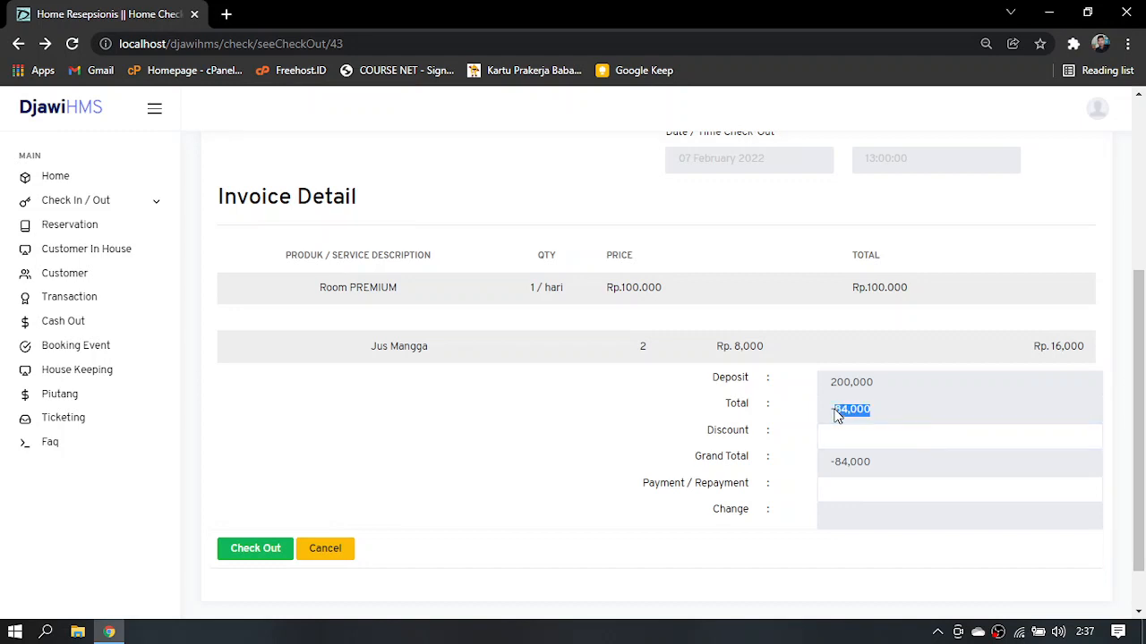
click(855, 435)
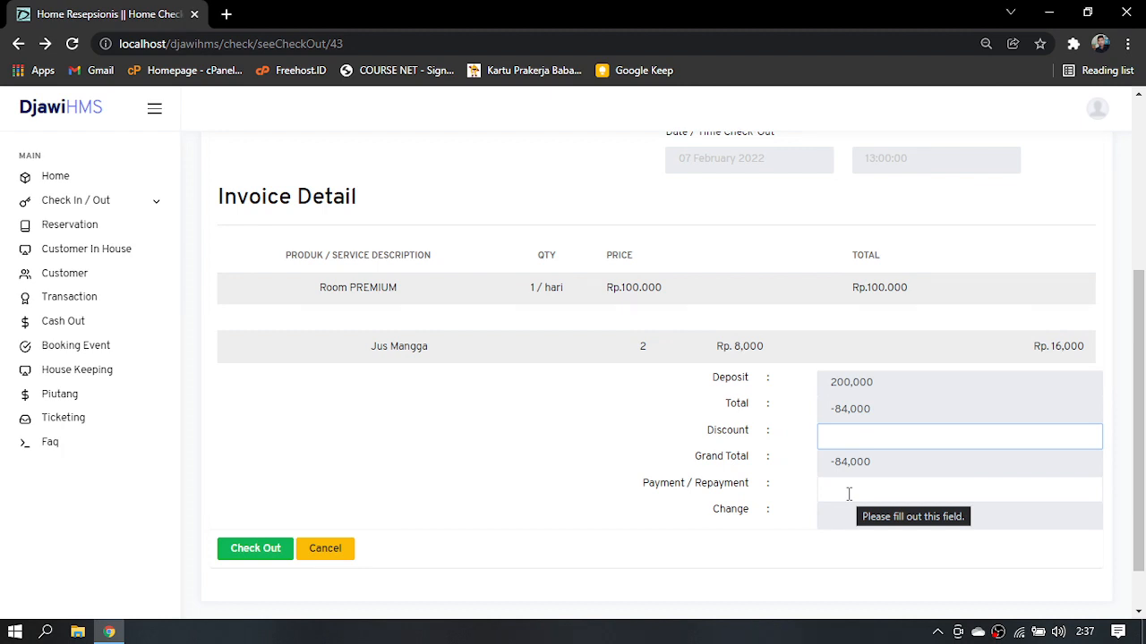
text(0)
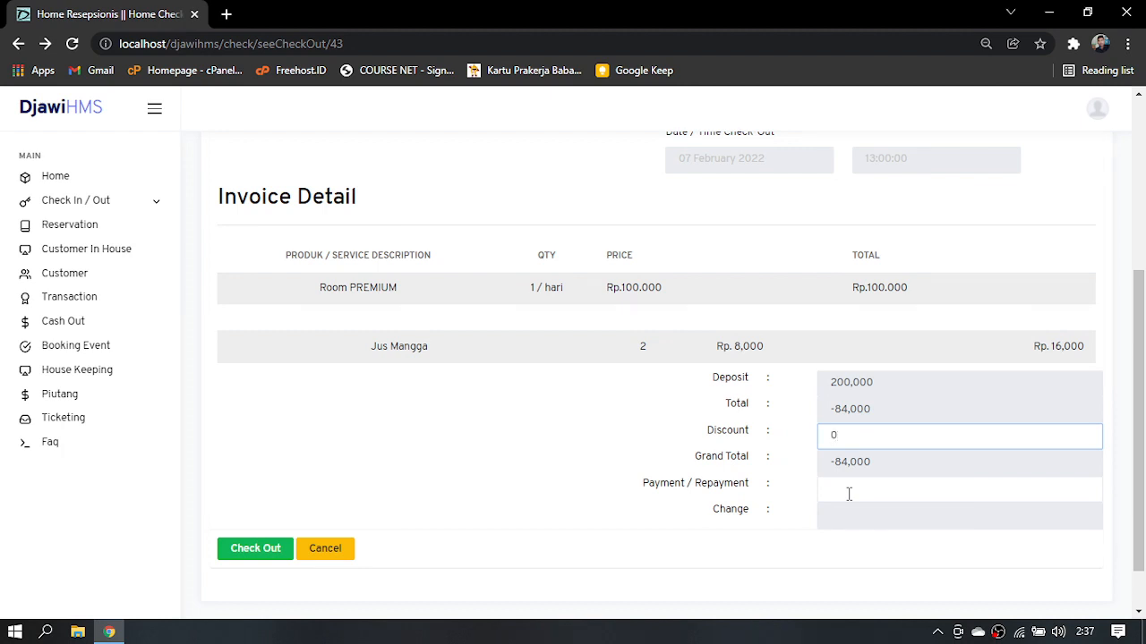
click(849, 494)
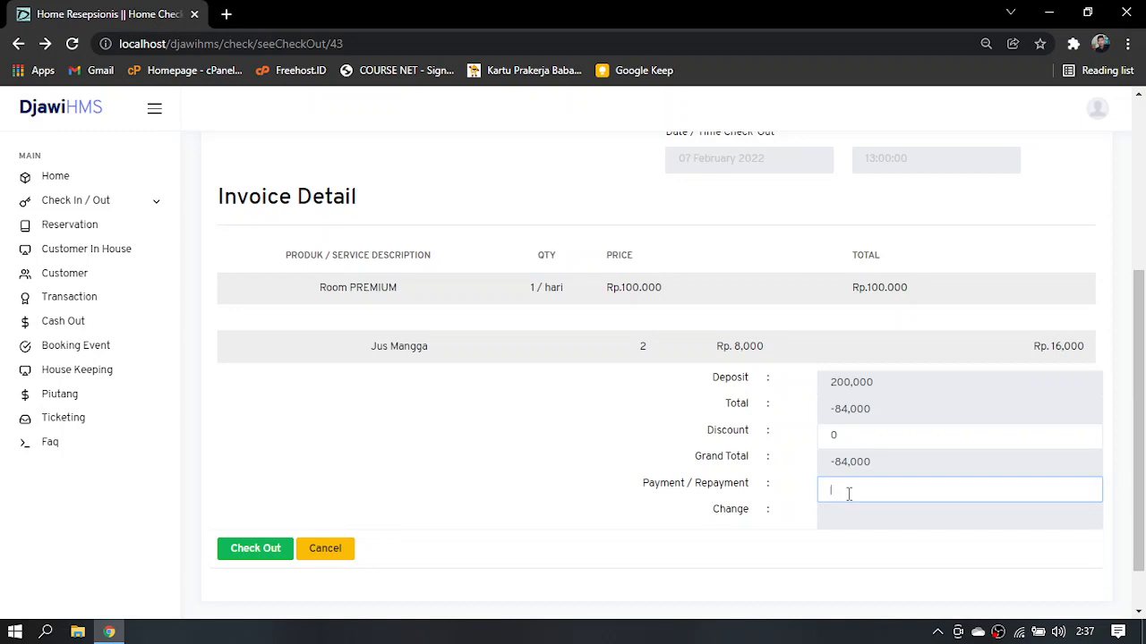
text(0)
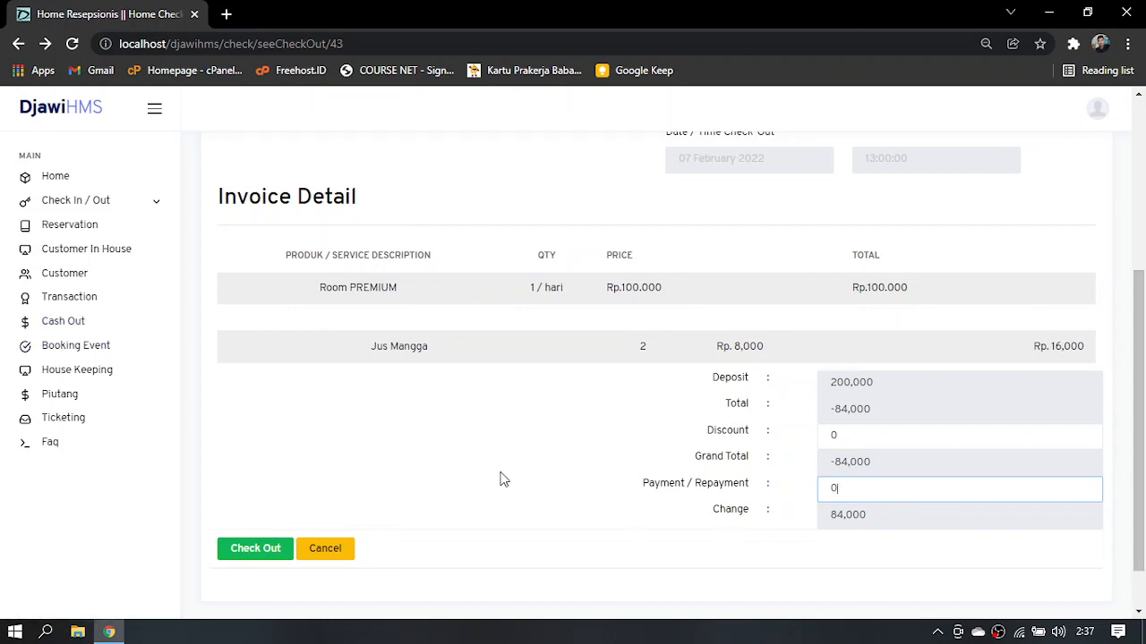
click(276, 555)
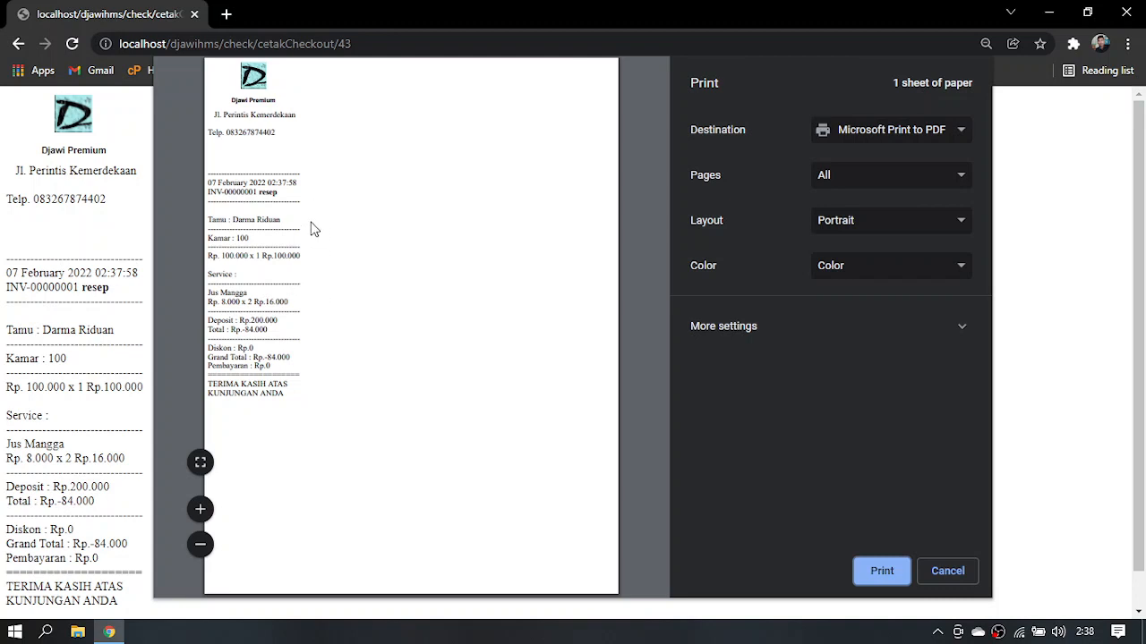
click(967, 570)
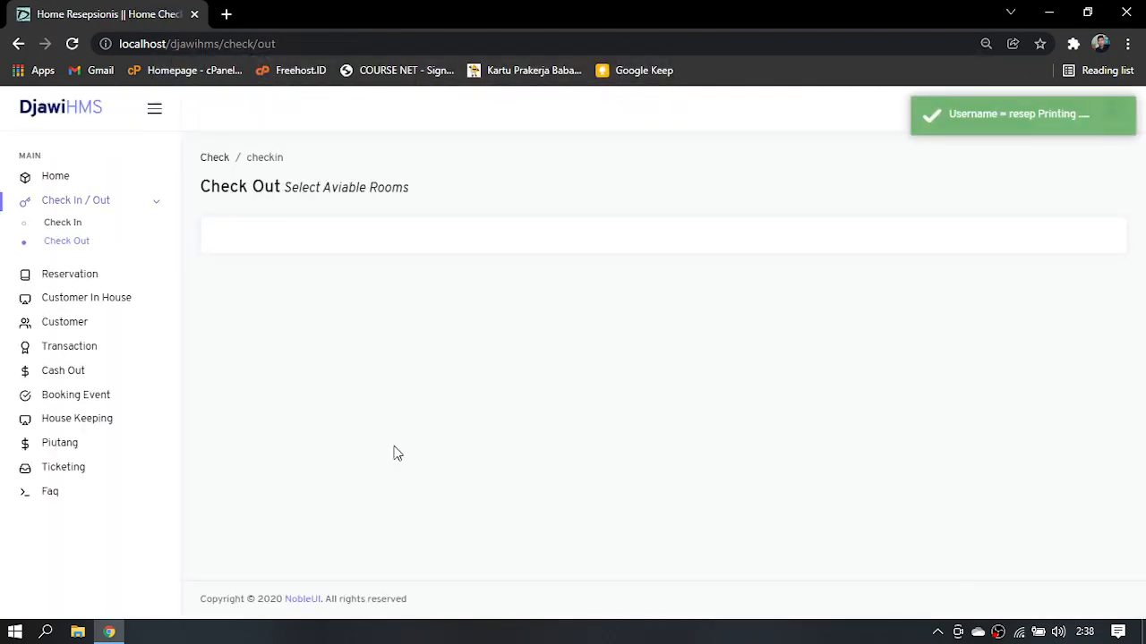
Review room 100's entry in the Check Out History, including its invoice print and room-related output, and view the Customer List
click(114, 346)
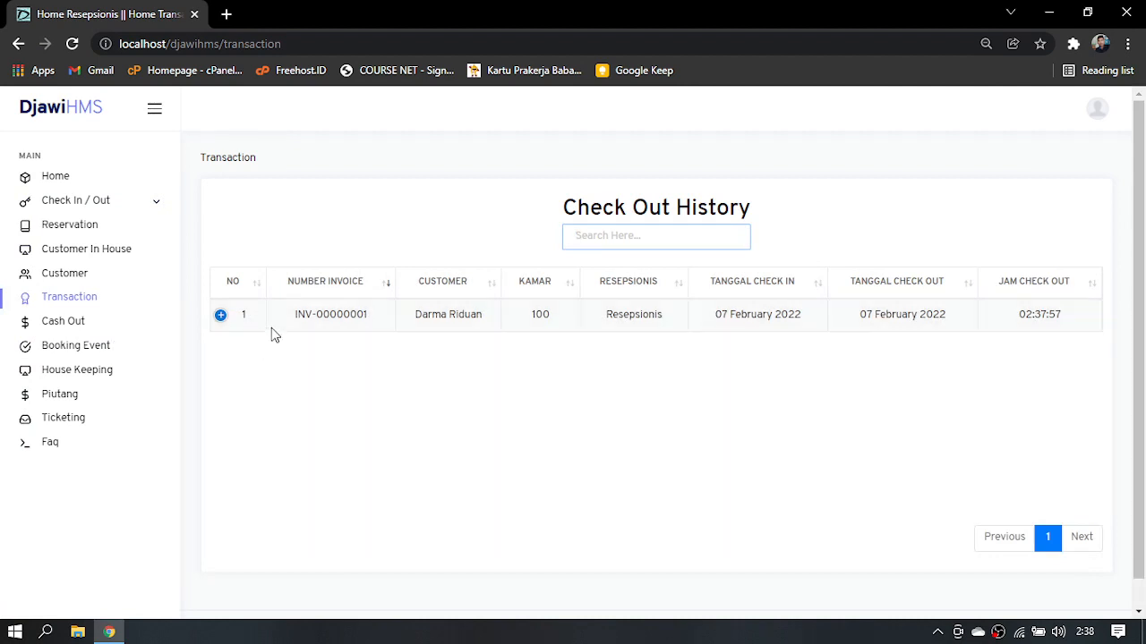
click(221, 316)
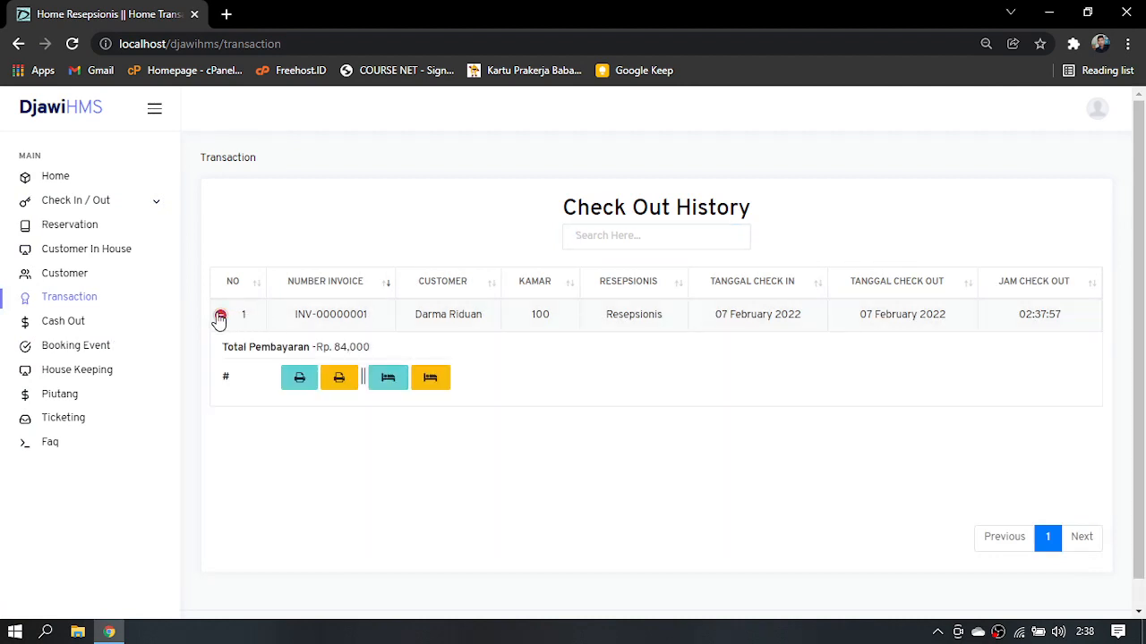
click(300, 386)
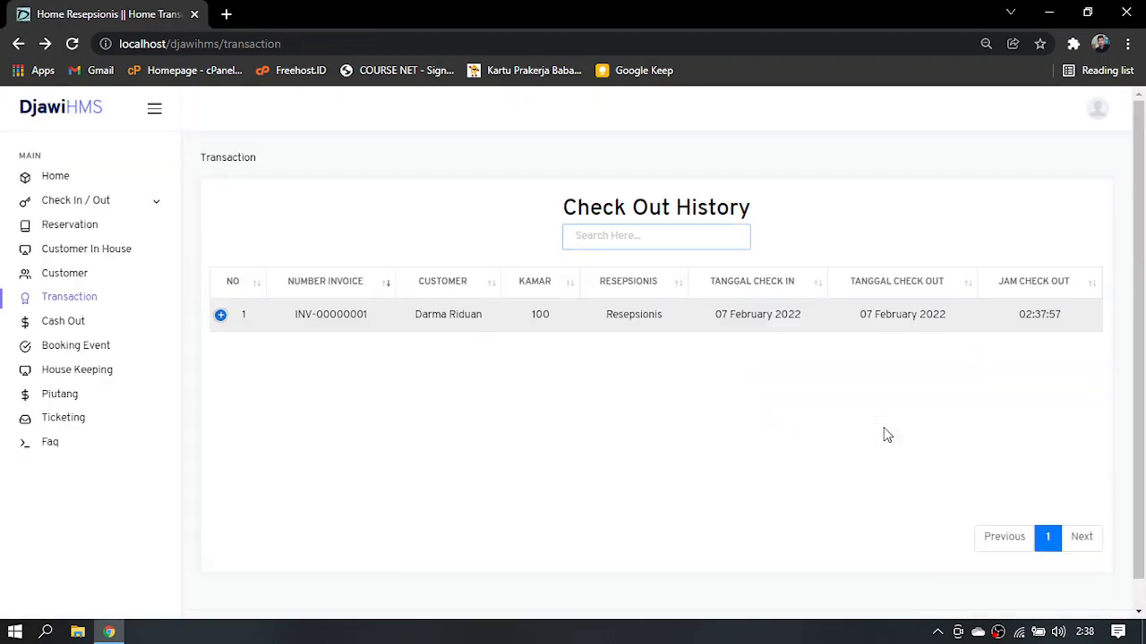
click(220, 316)
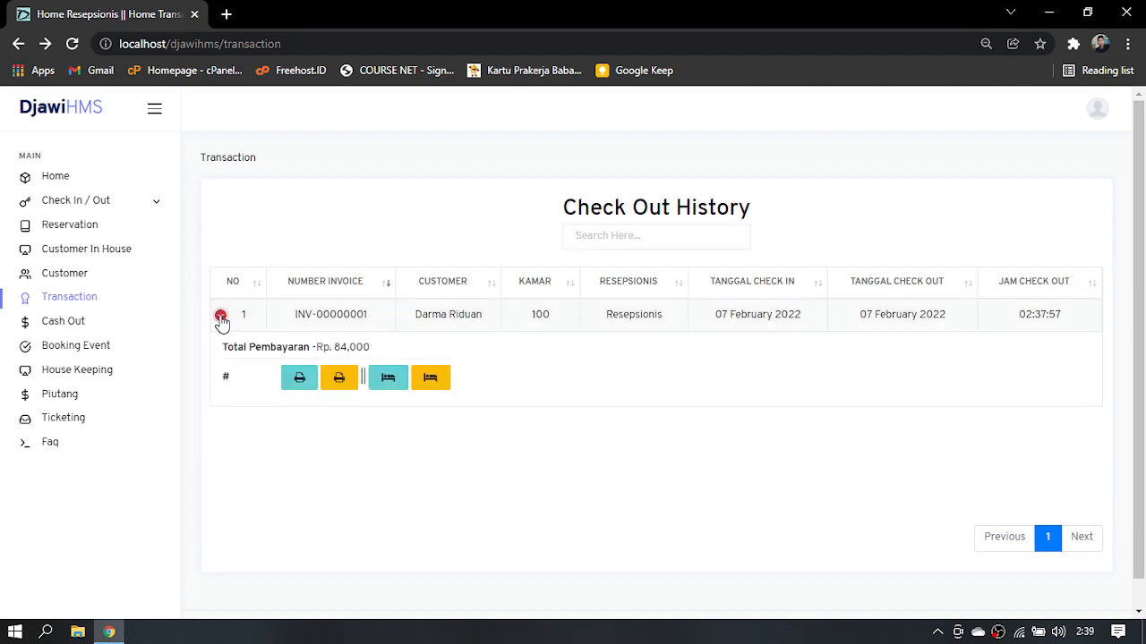
click(395, 382)
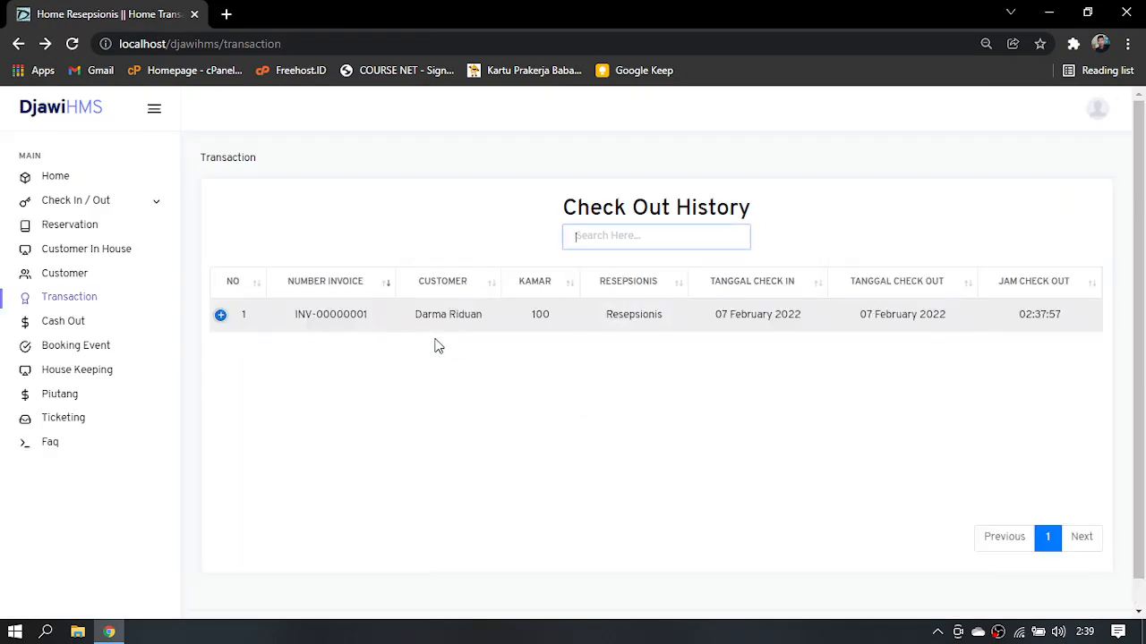
click(219, 317)
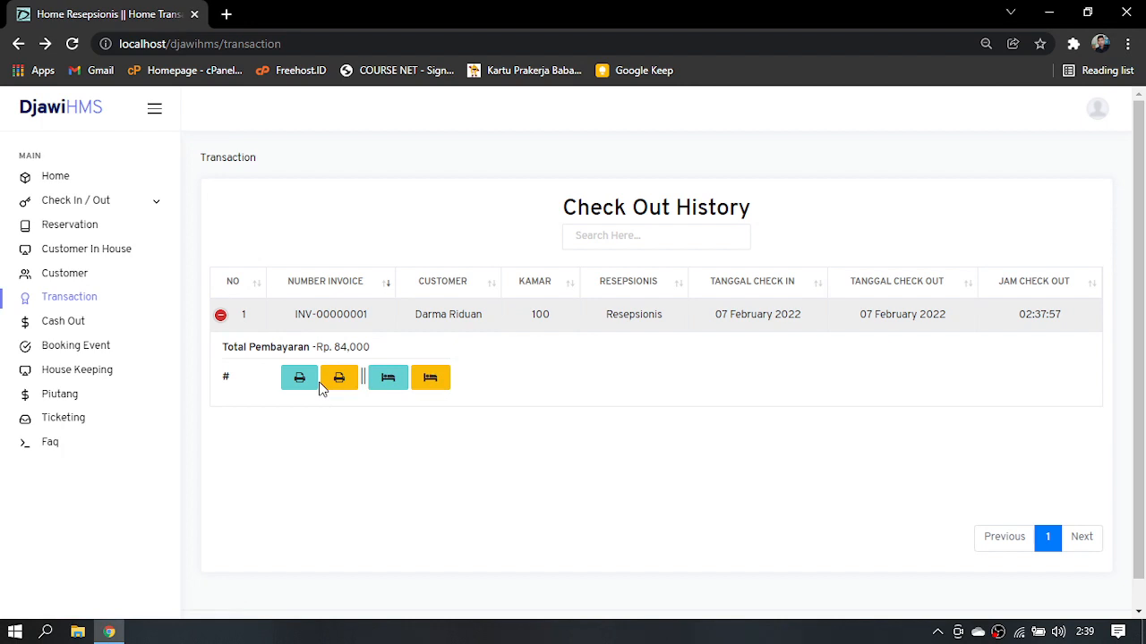
click(63, 279)
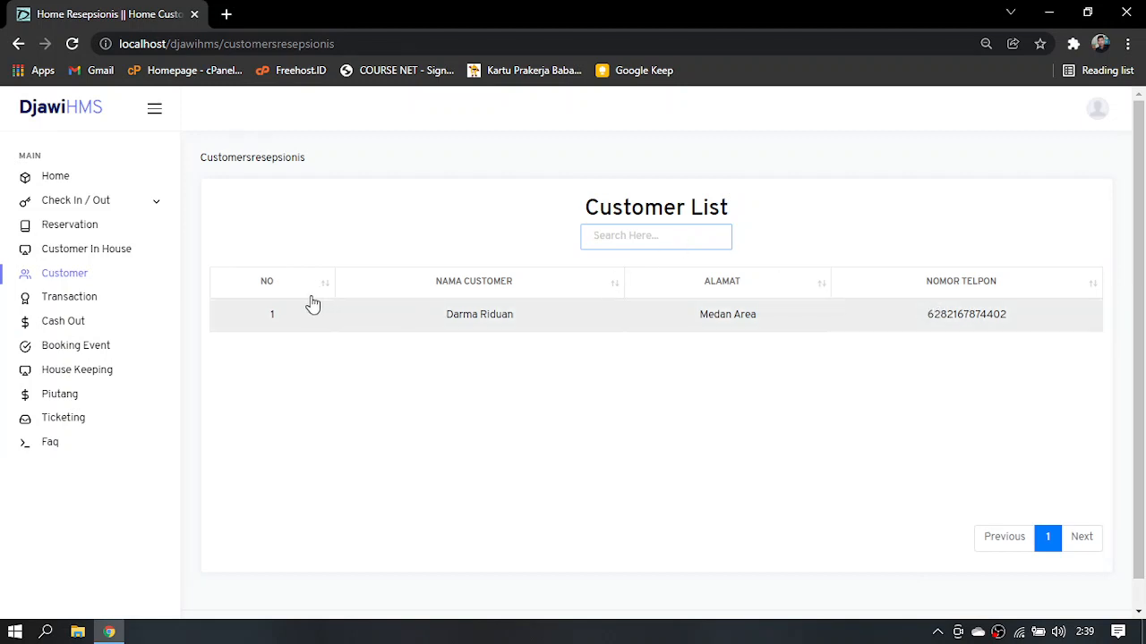
Record the cleaning of room 100 from the dashboard's cleaning room list, assigning House Keeper 1
click(107, 179)
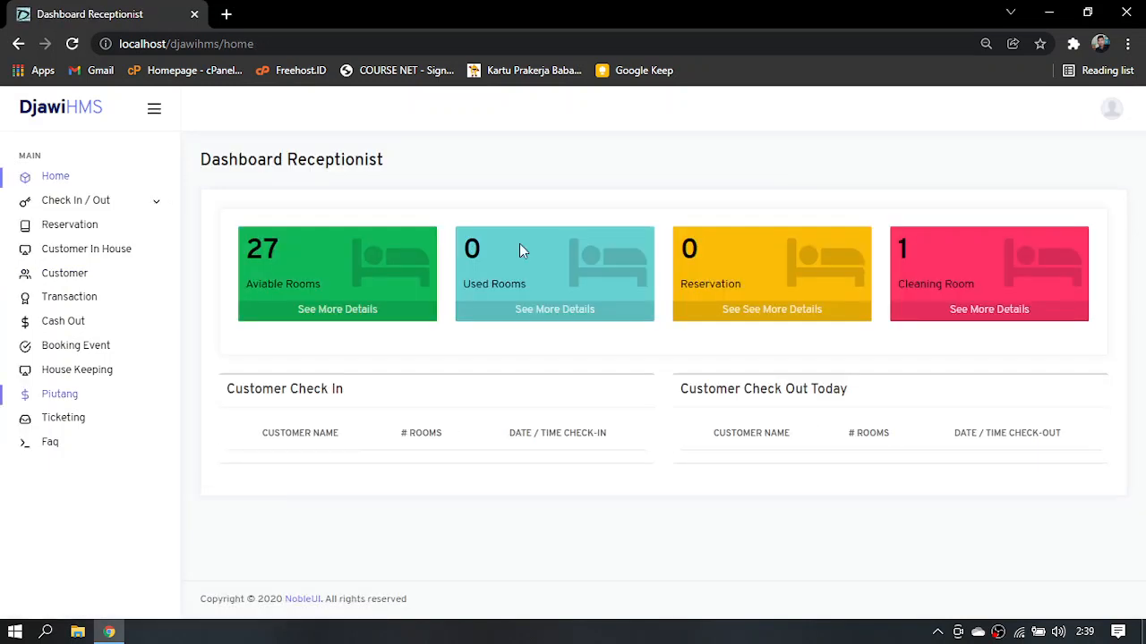
click(924, 321)
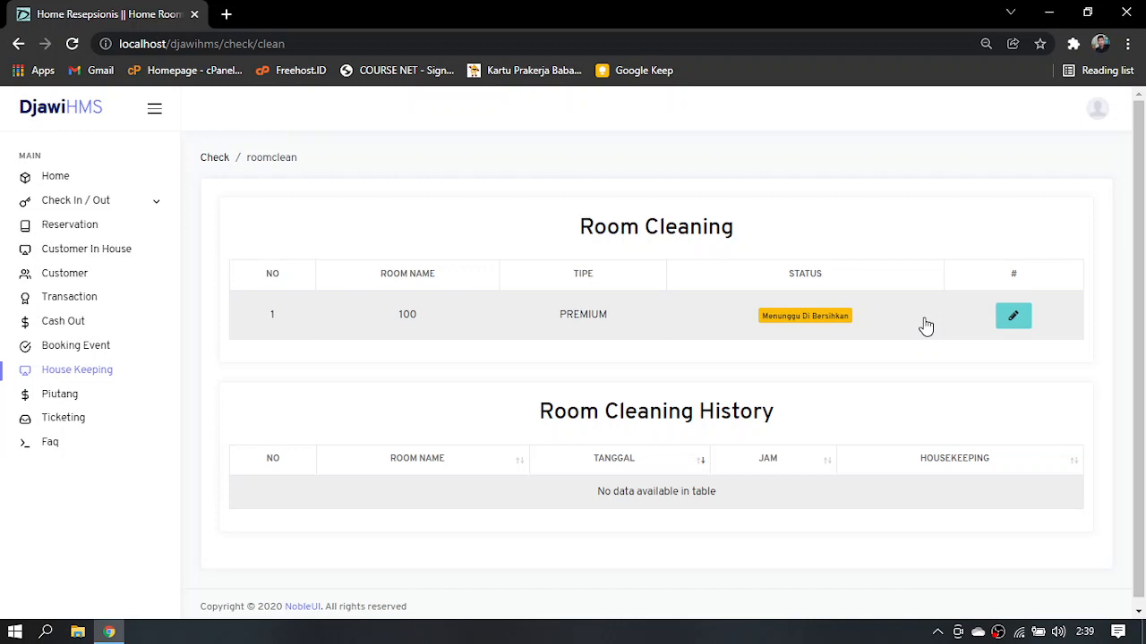
click(1009, 322)
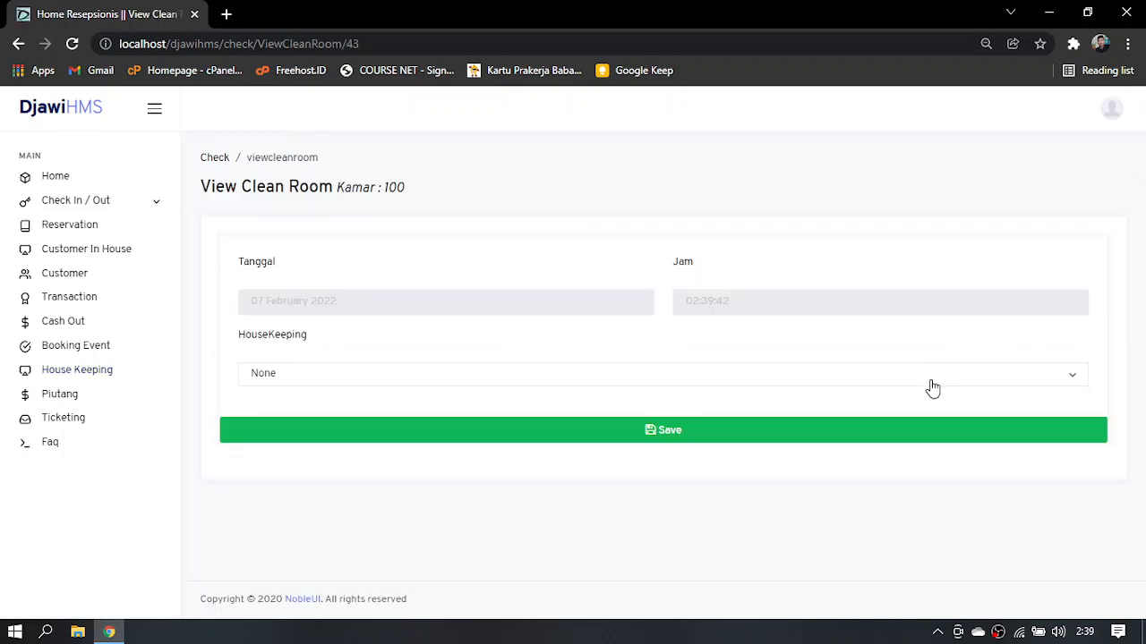
click(933, 388)
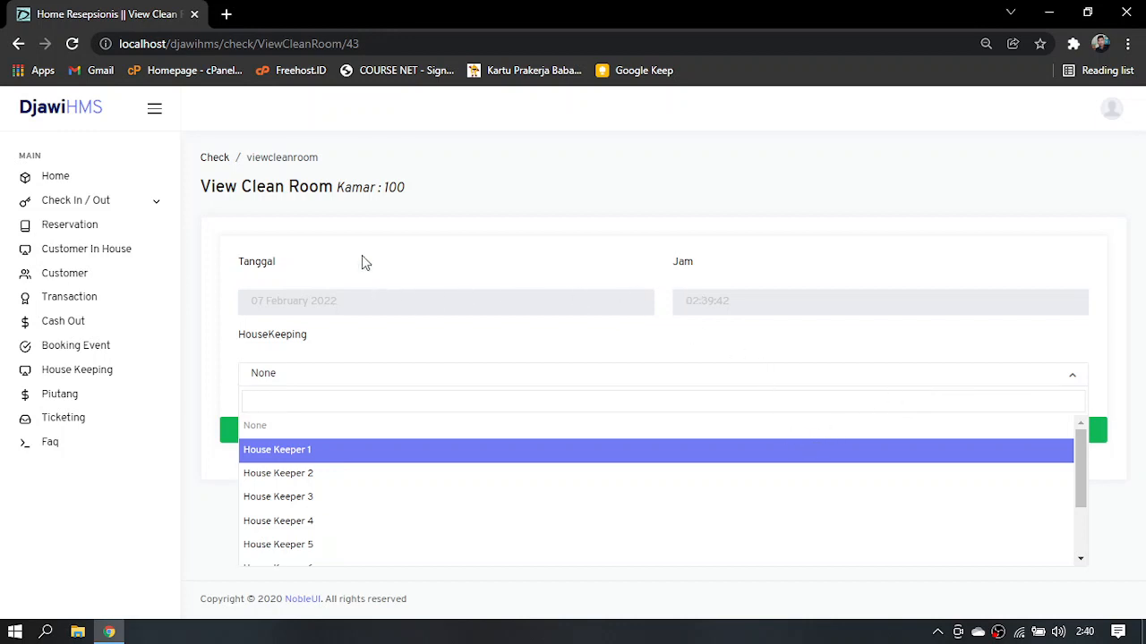
click(295, 452)
click(364, 443)
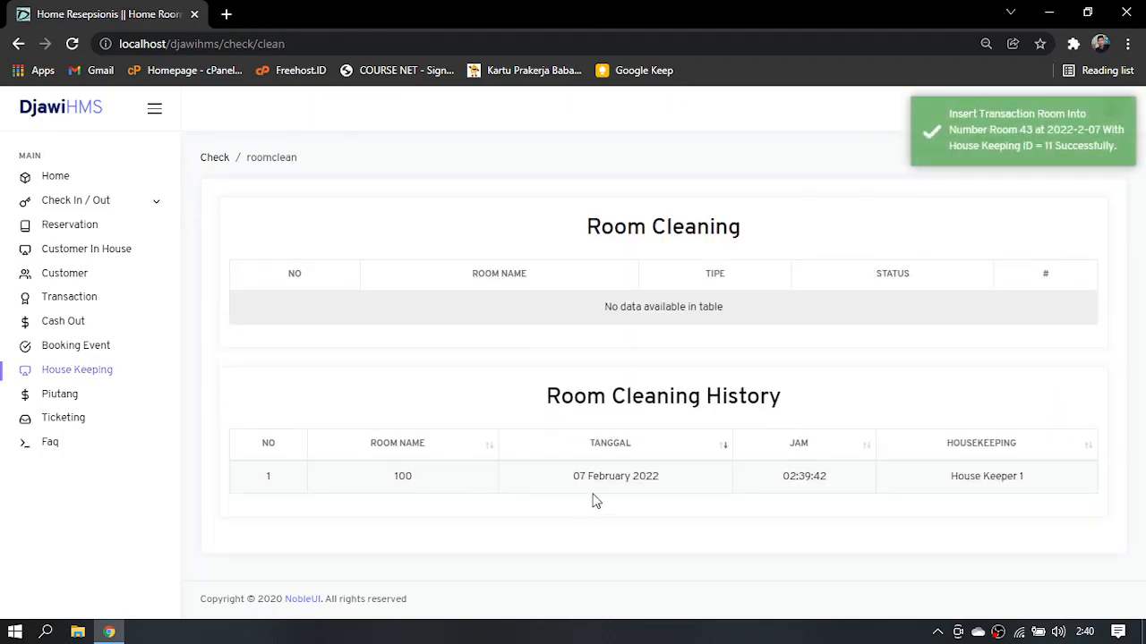
View the receptionist dashboard's room counts and the Piutang Customer list
click(72, 177)
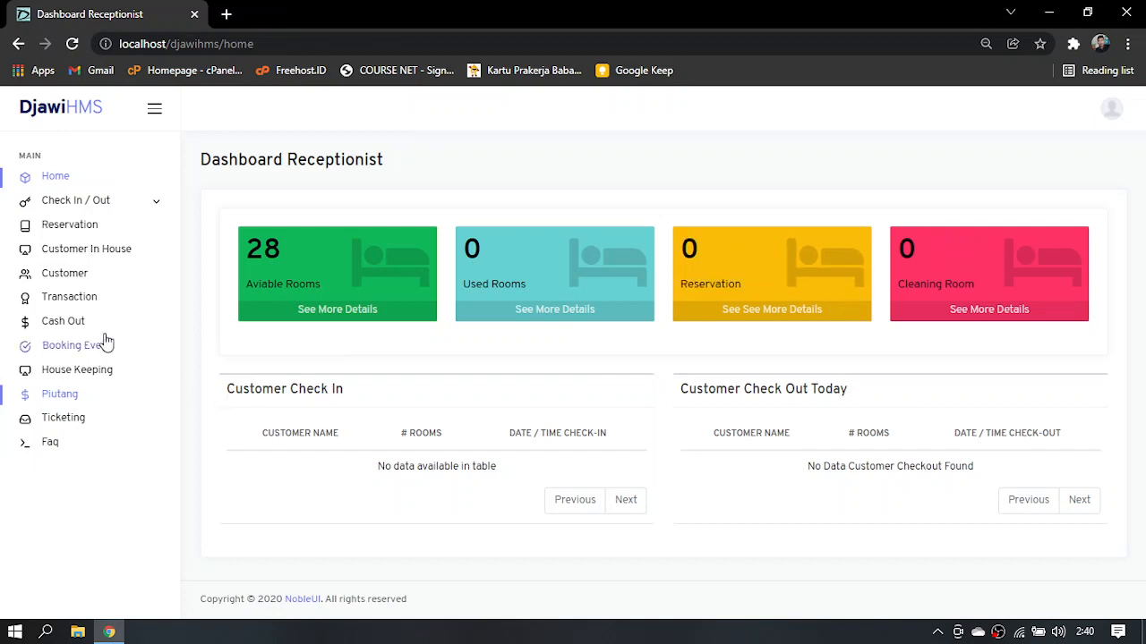
click(93, 382)
click(77, 396)
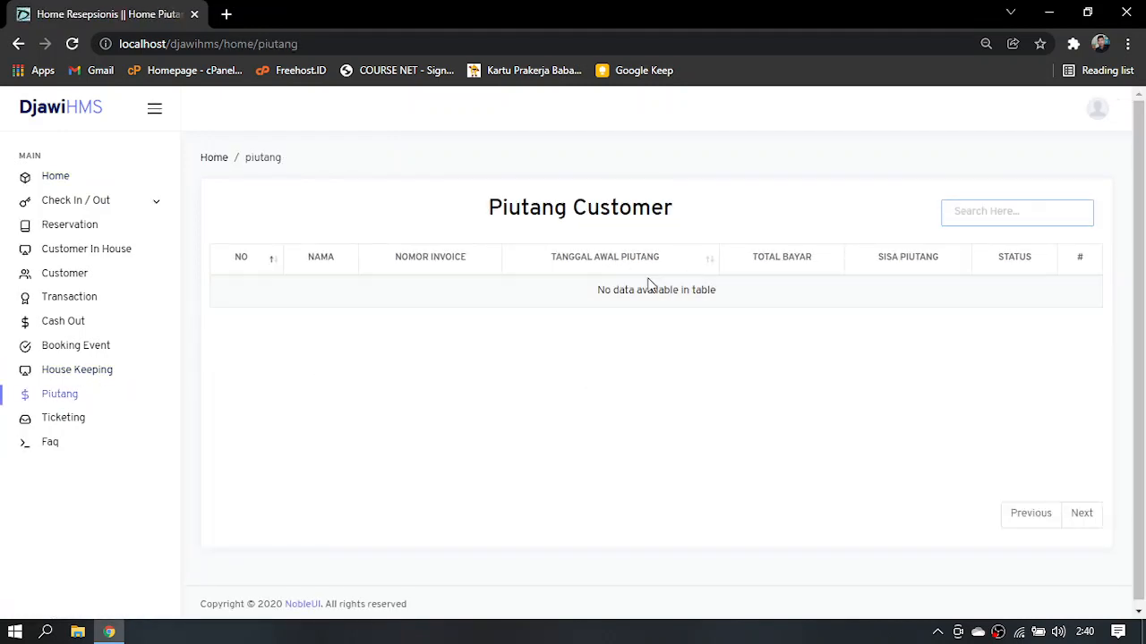
Start a check-in for STANDARD SINGLE room 204 and choose the existing customer from the customer list
click(92, 201)
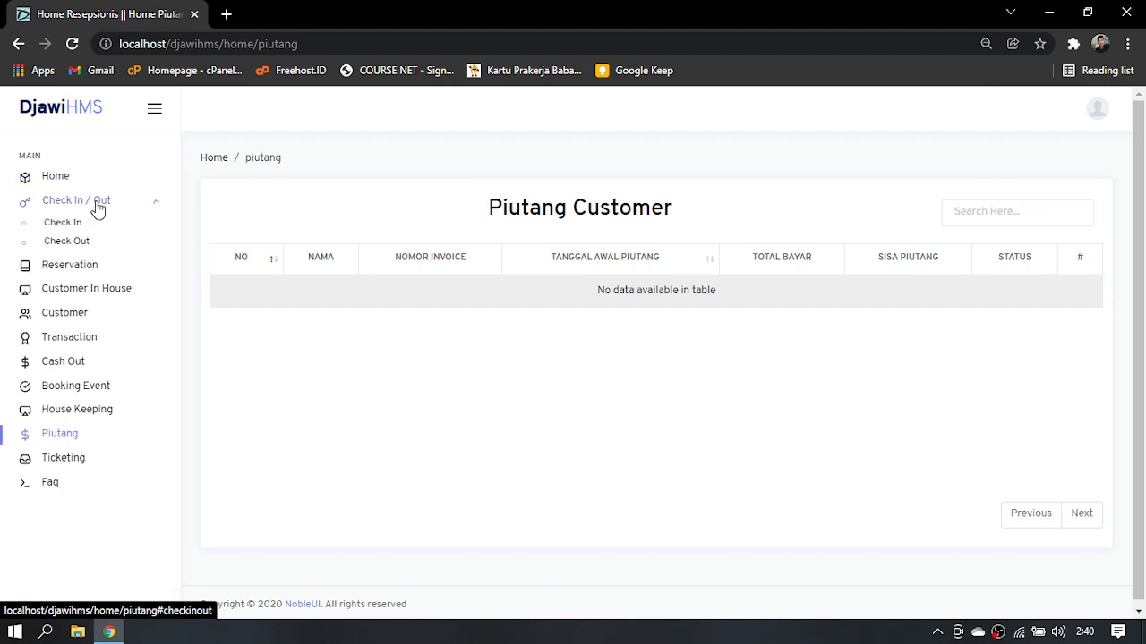
click(88, 223)
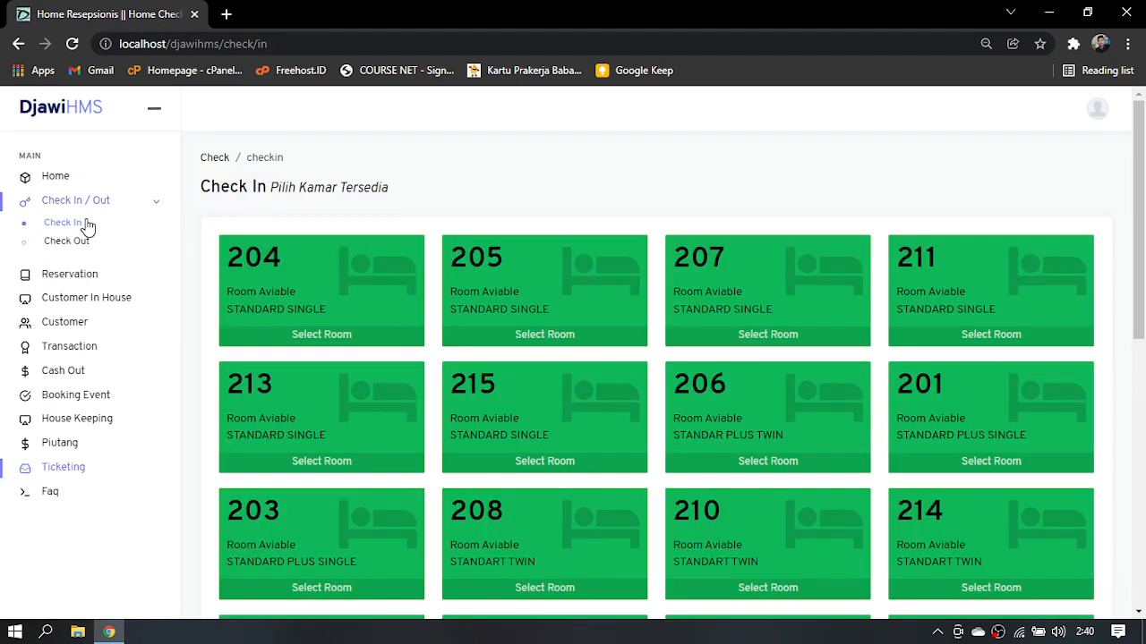
drag(1143, 273, 1103, 266)
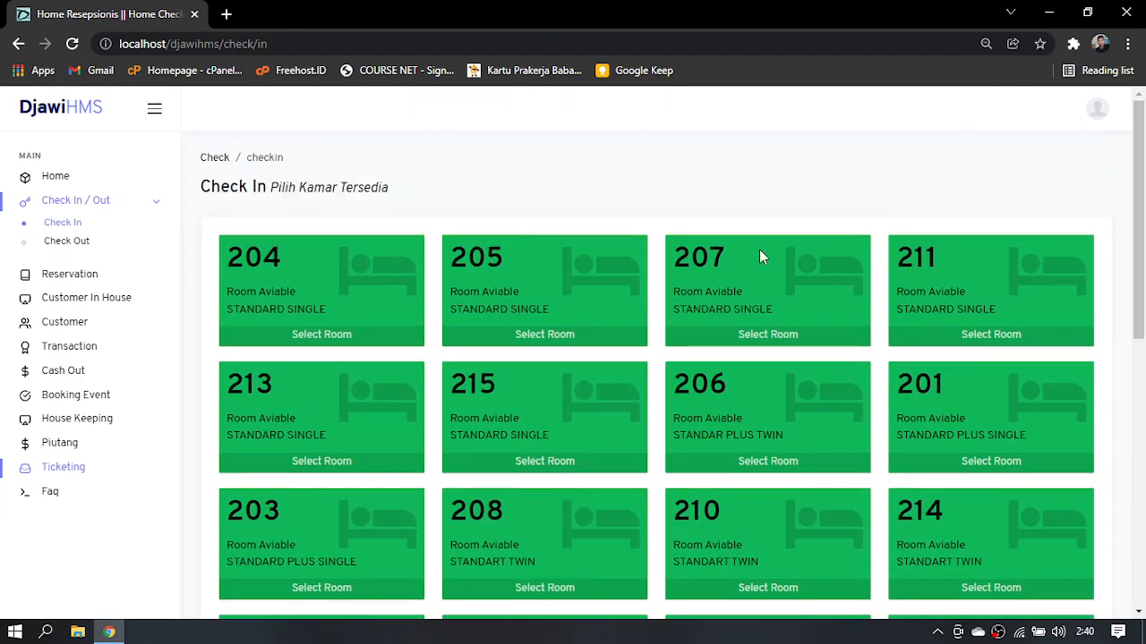
click(299, 334)
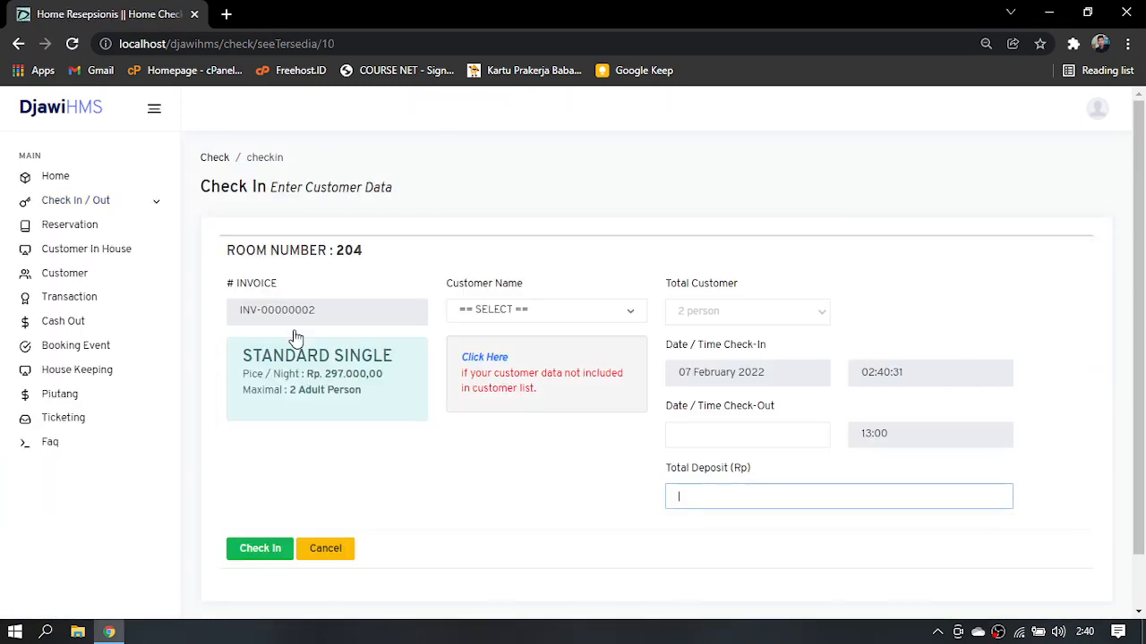
click(596, 314)
click(549, 387)
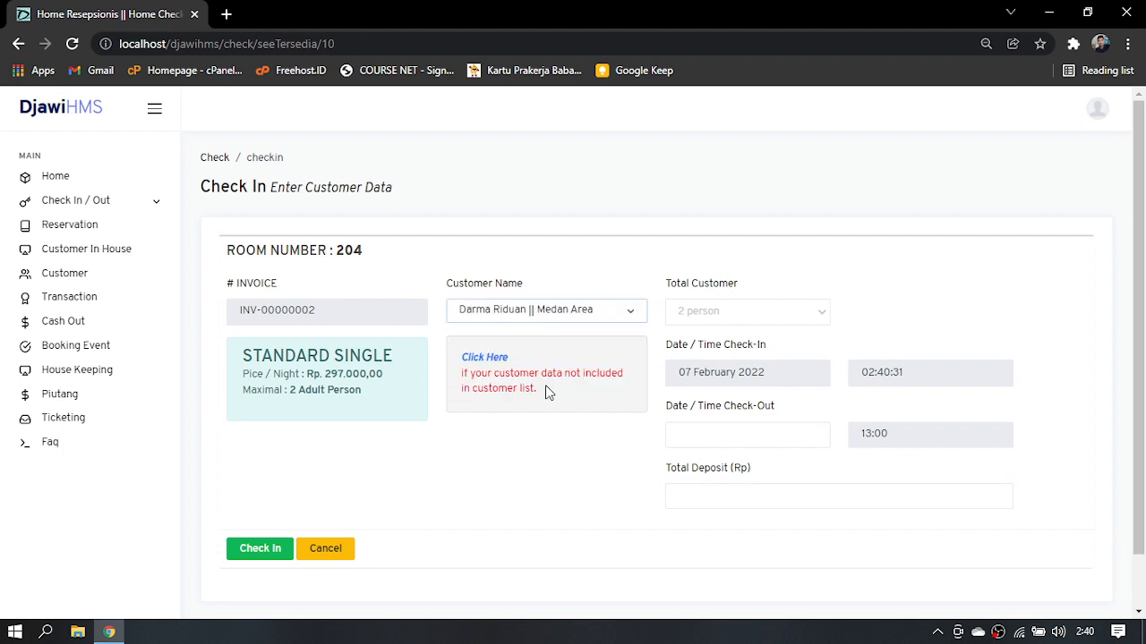
Set the check-out date to 07 February 2022 and the total deposit to 0, and check in room 204
click(720, 435)
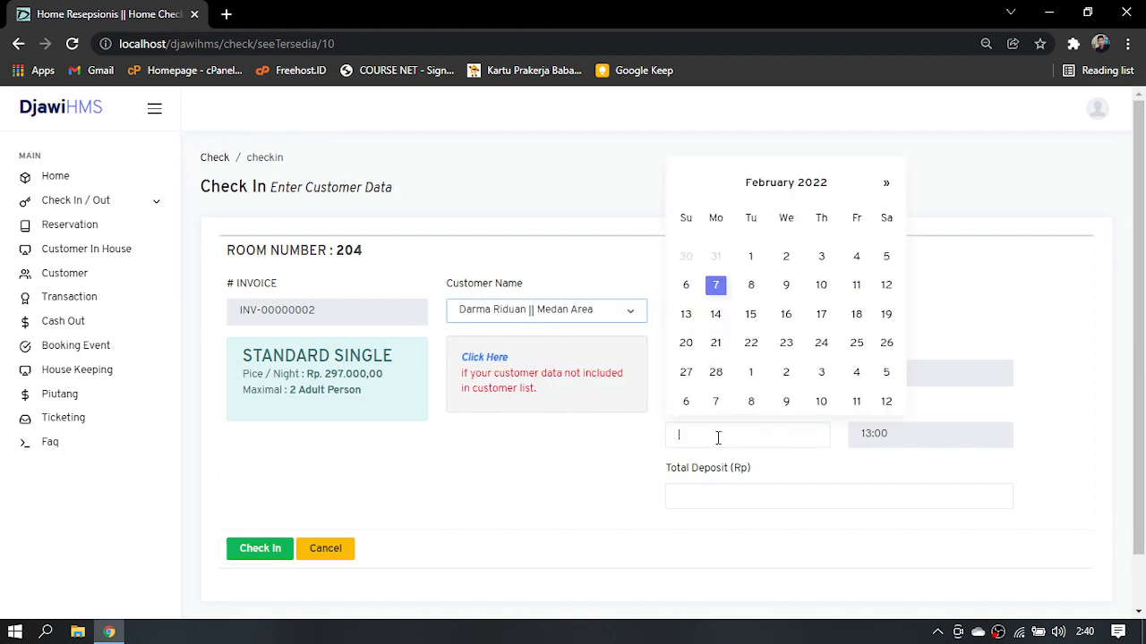
click(716, 290)
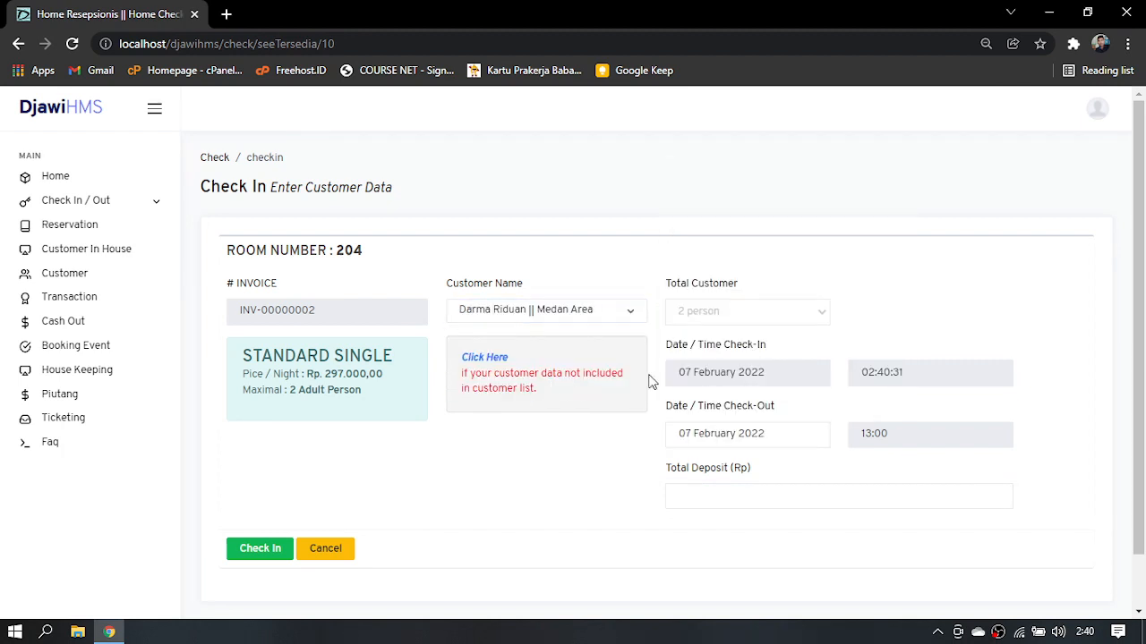
click(257, 553)
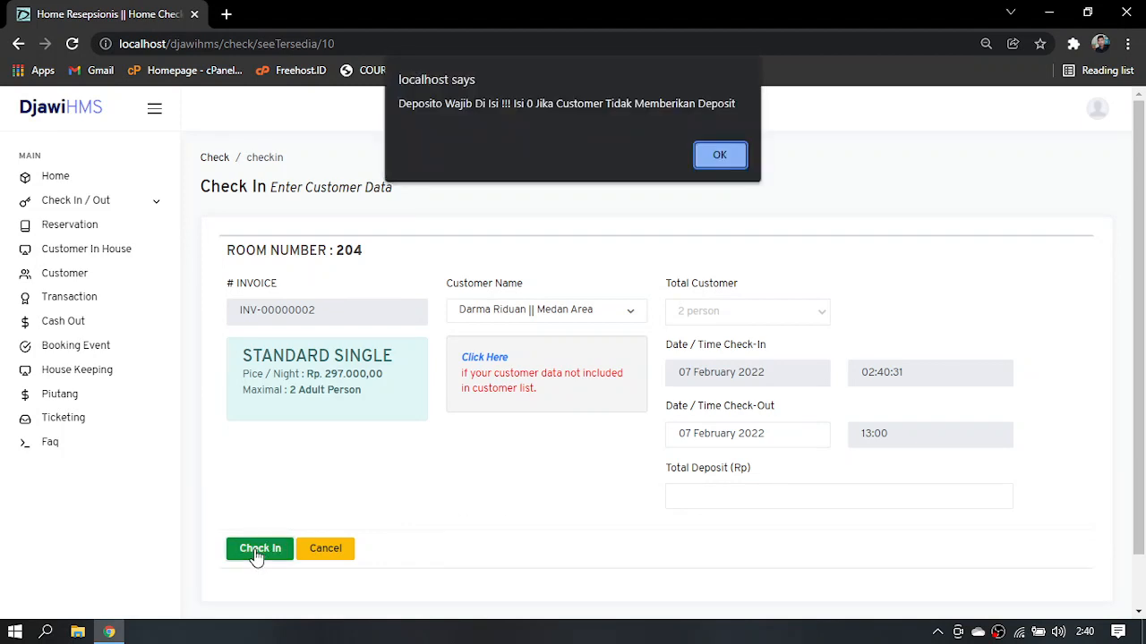
click(728, 157)
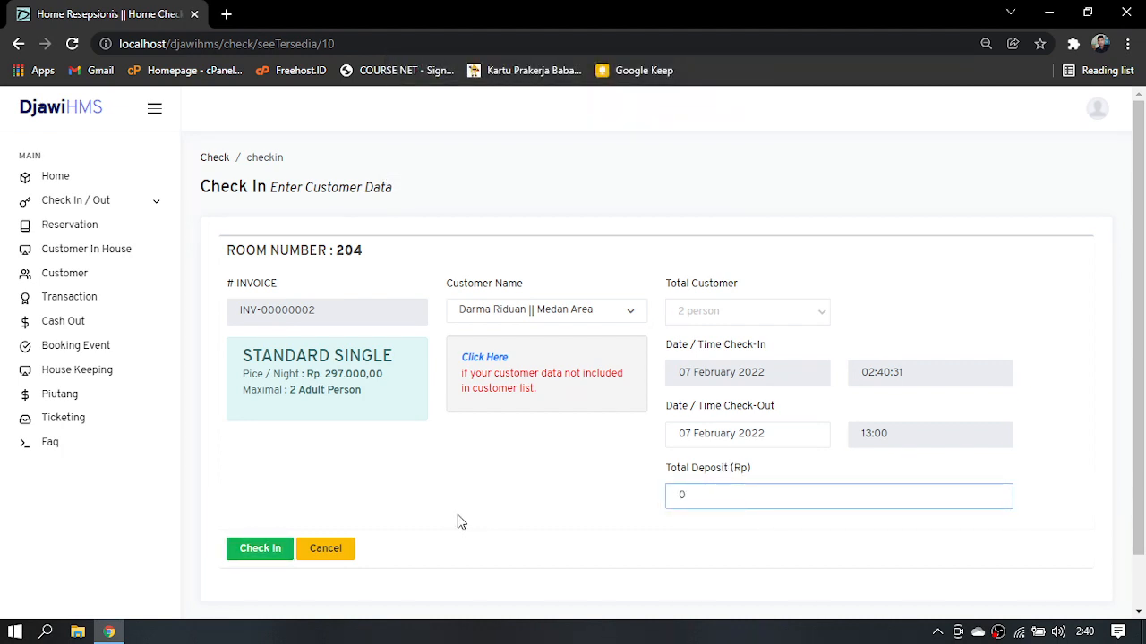
click(264, 549)
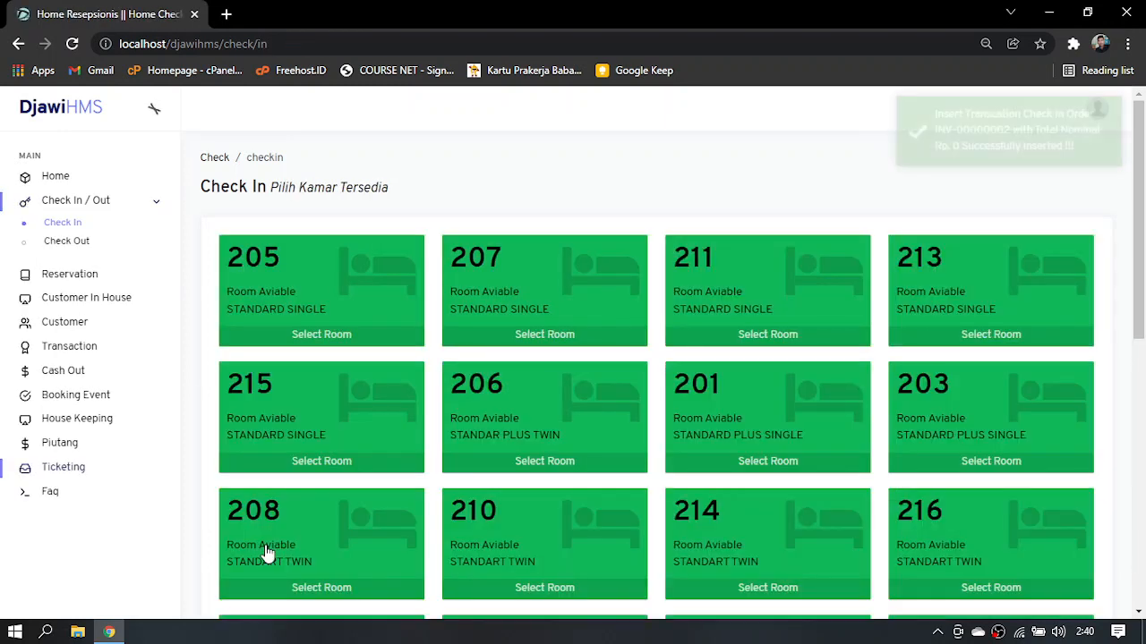
Open room 204's check-out form, review its invoice detail and set the discount to 97,000
click(75, 241)
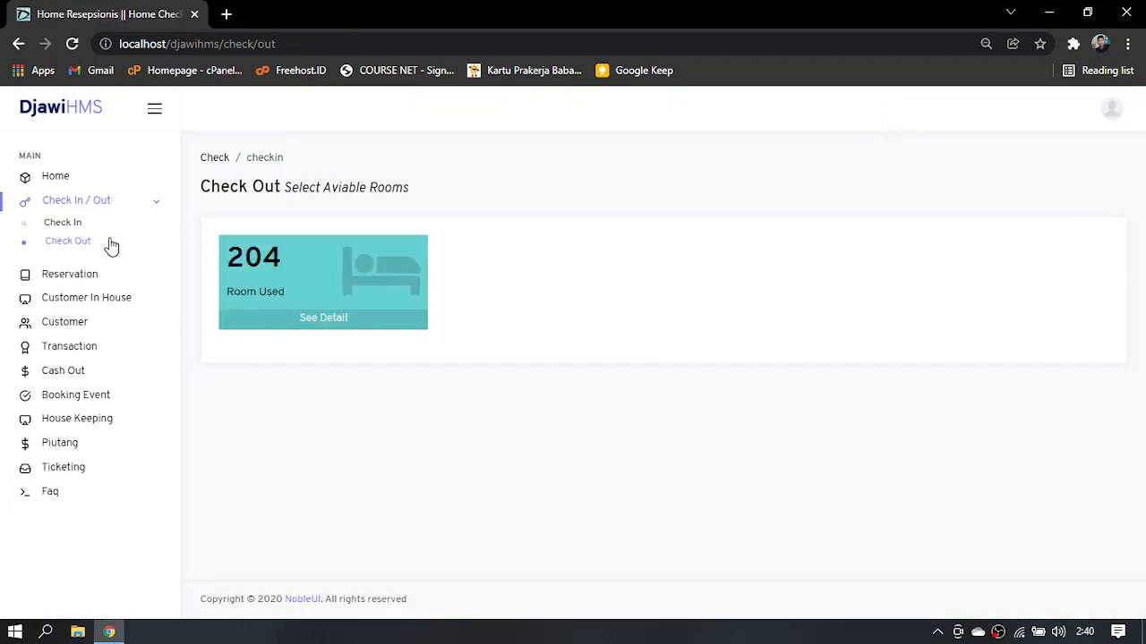
click(340, 324)
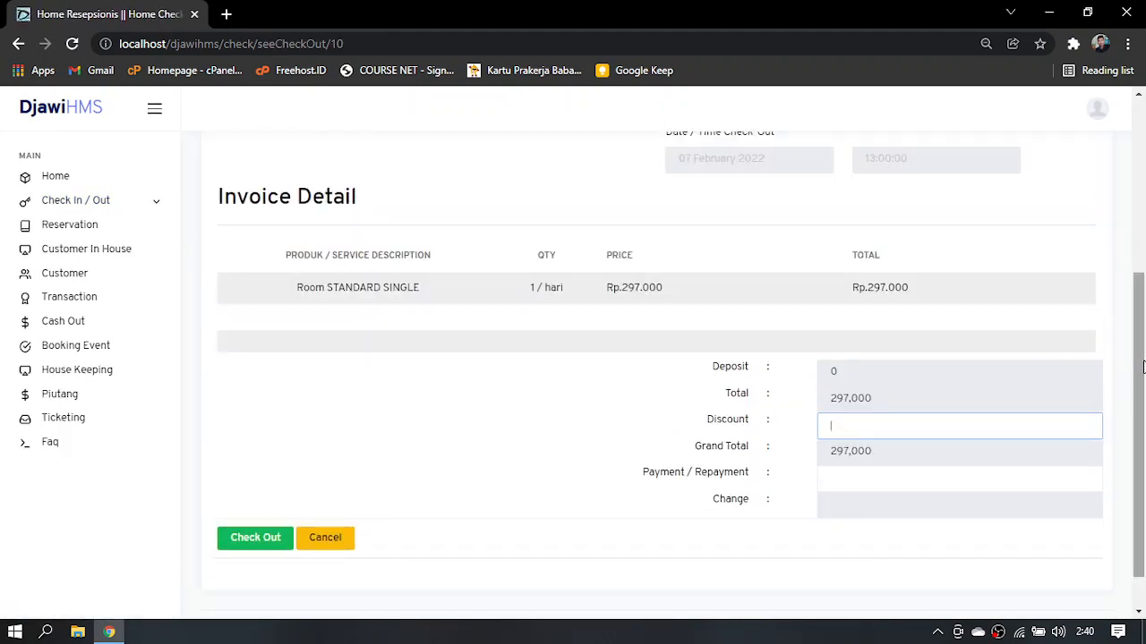
drag(1142, 367, 1141, 282)
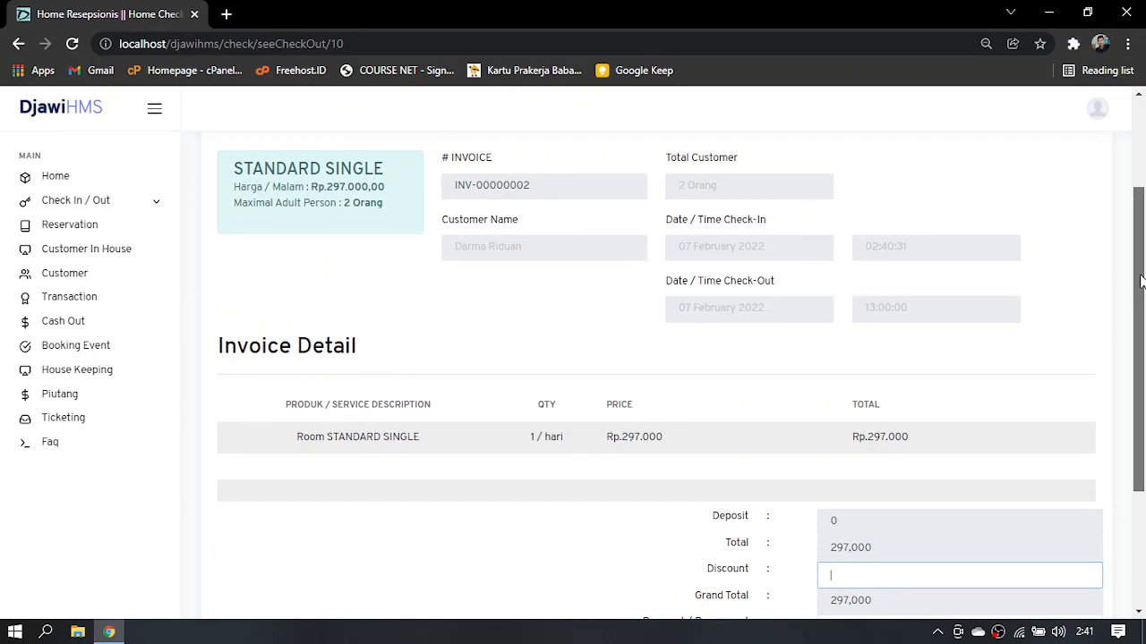
drag(1141, 281, 1141, 375)
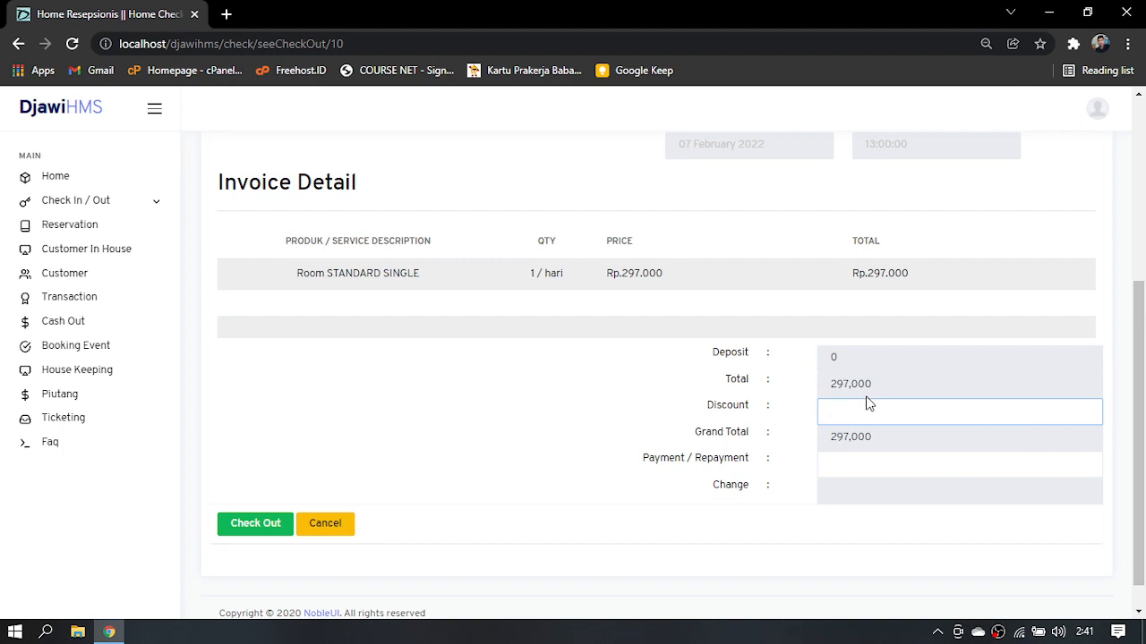
text(970000)
key(BackSpace)
Enter a partial payment of 100,000, check out room 204 and close the receipt's print preview without printing
click(843, 462)
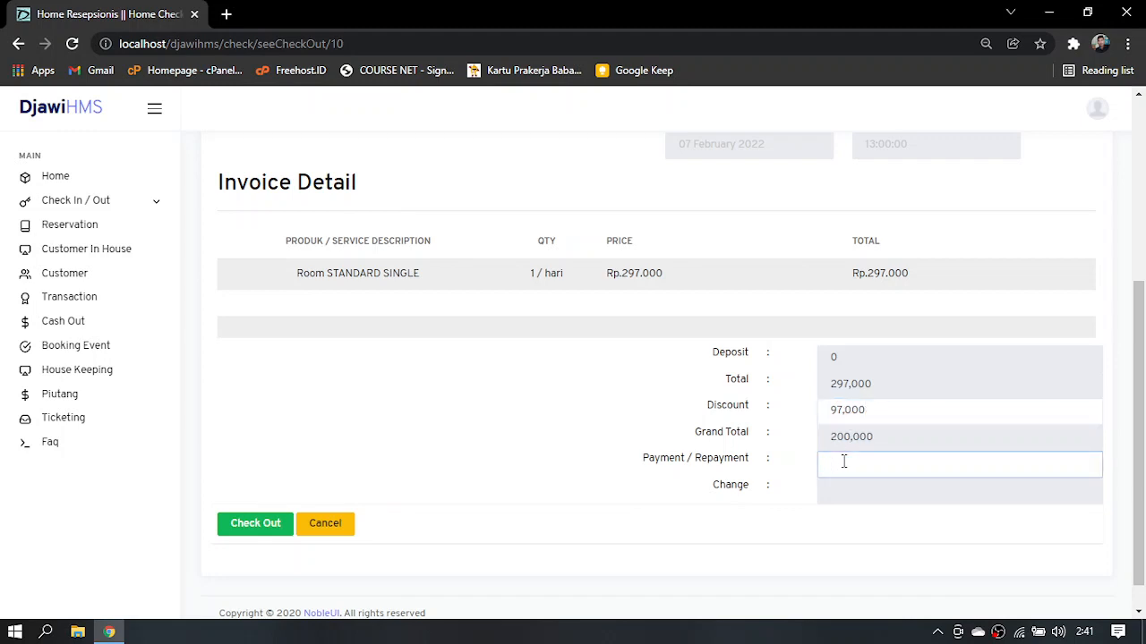
text(100,00)
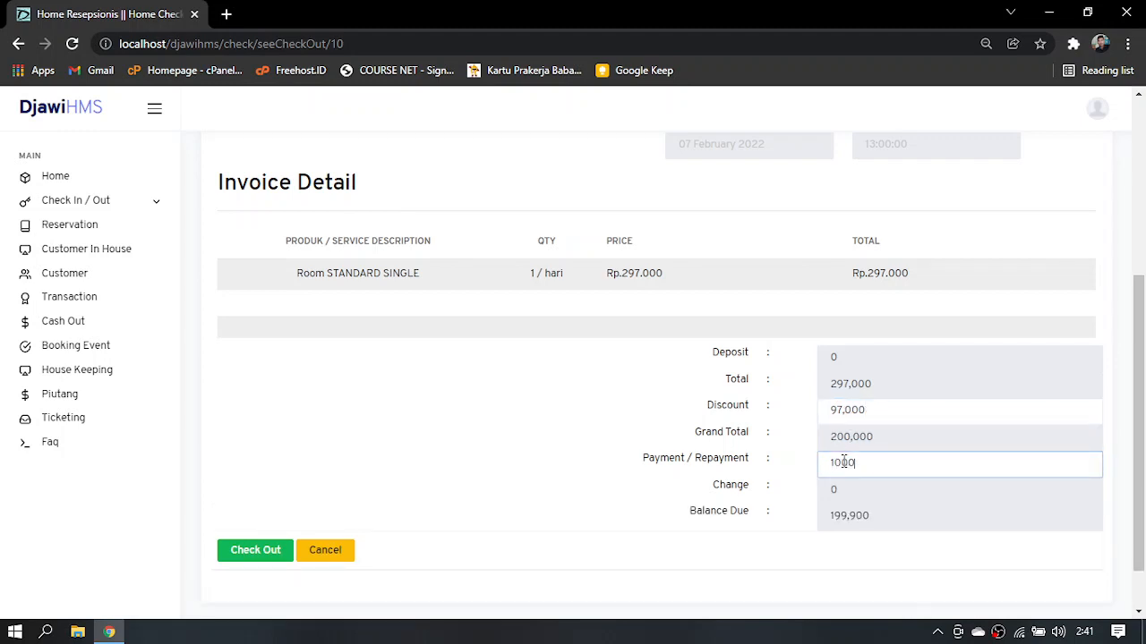
text(0)
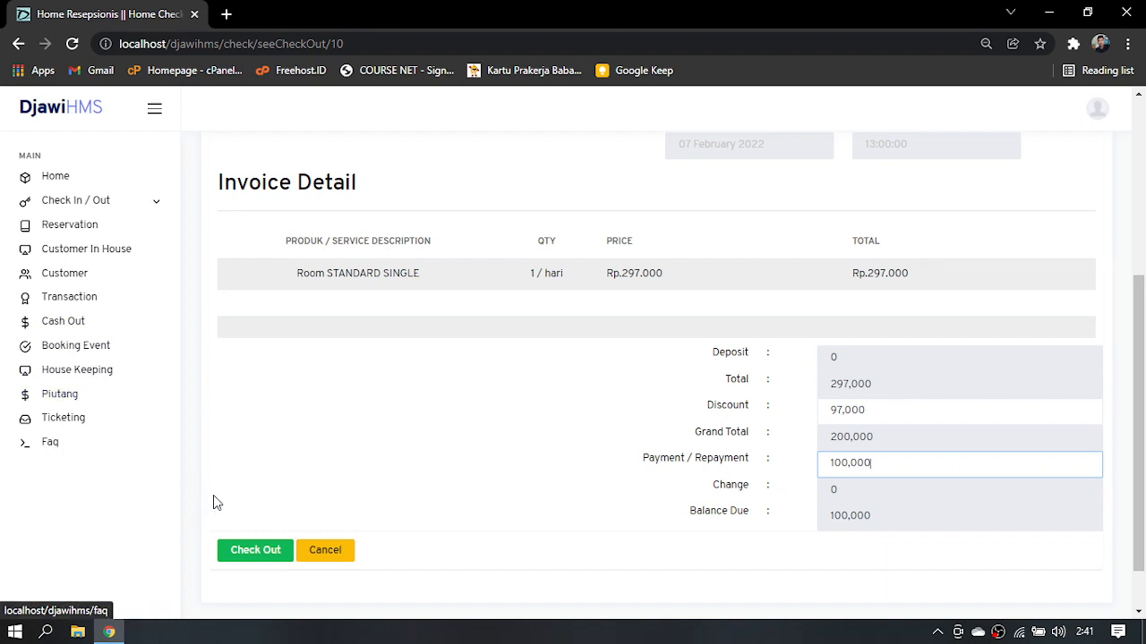
click(273, 553)
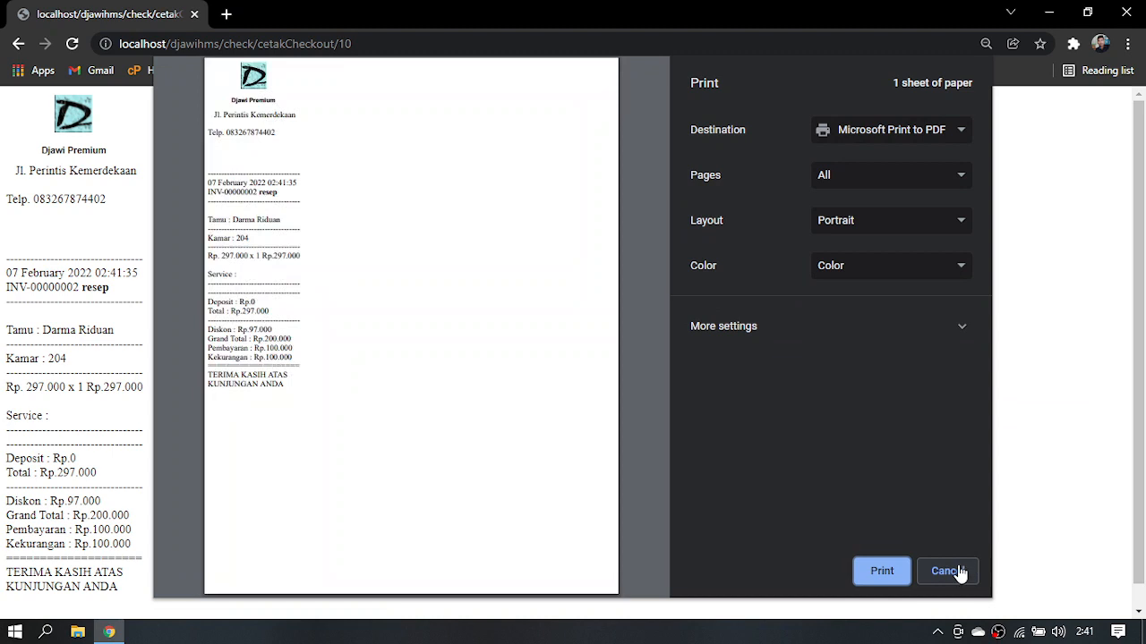
click(959, 571)
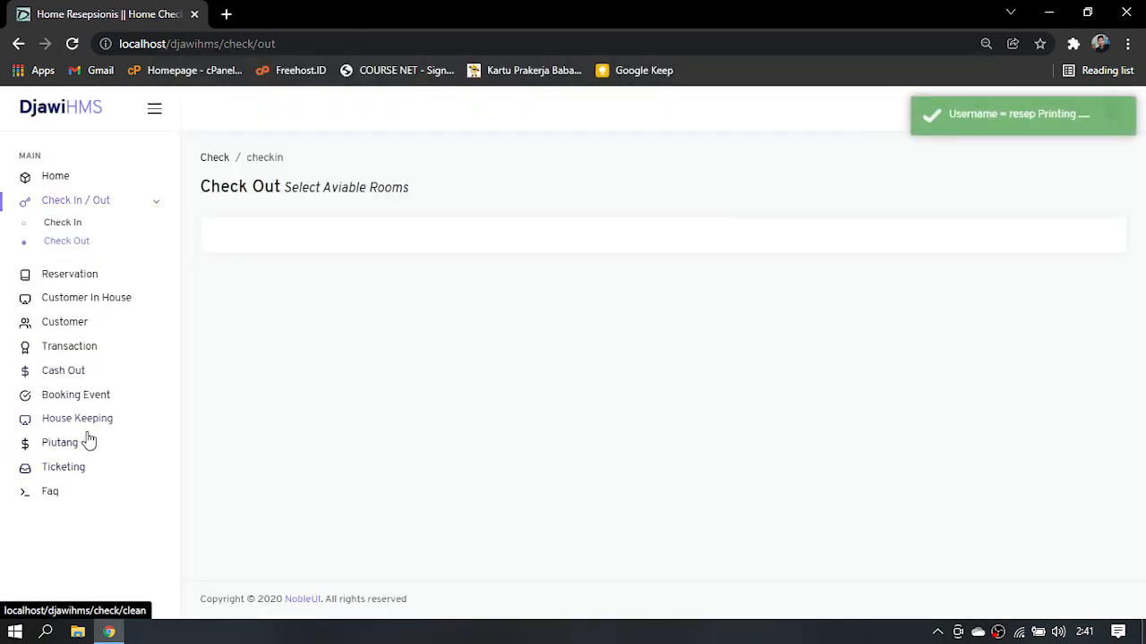
View room 204's unpaid invoice in the Piutang Customer list and its receivable payment history
click(88, 453)
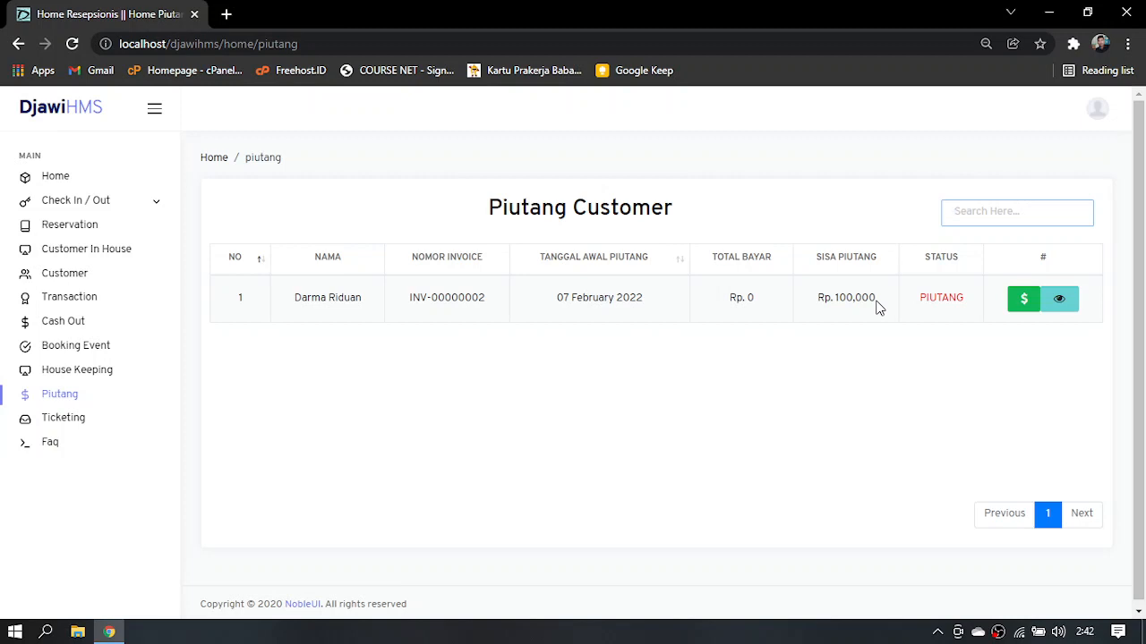
click(1058, 304)
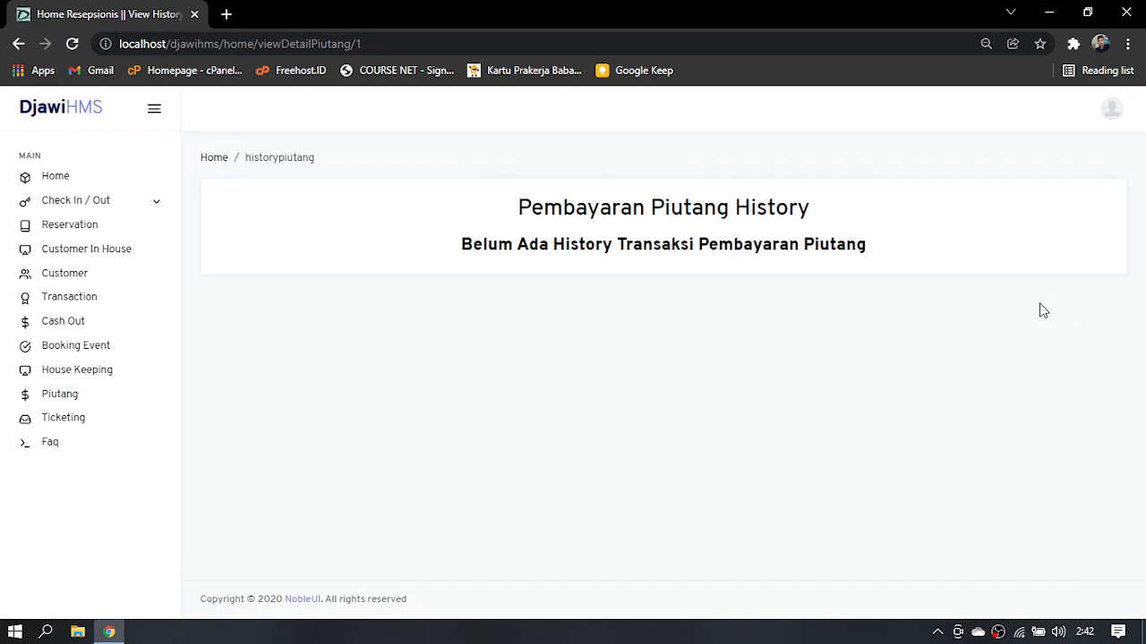
key(alt+Left)
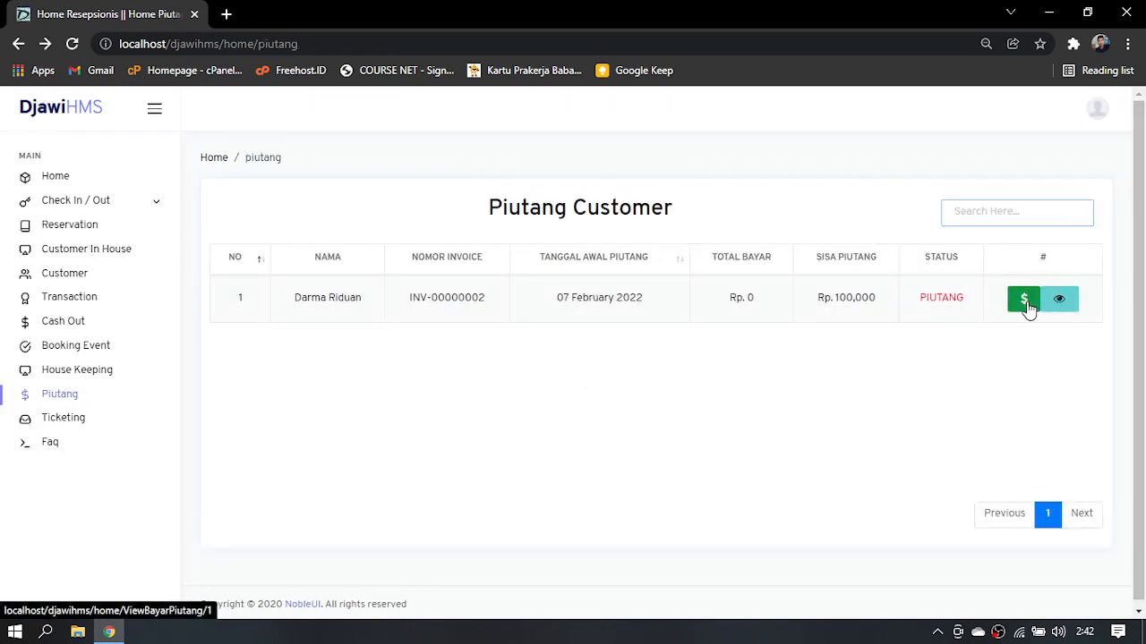
Record a Pembayaran Piutang of 50,000 for the customer's outstanding invoice
click(1025, 300)
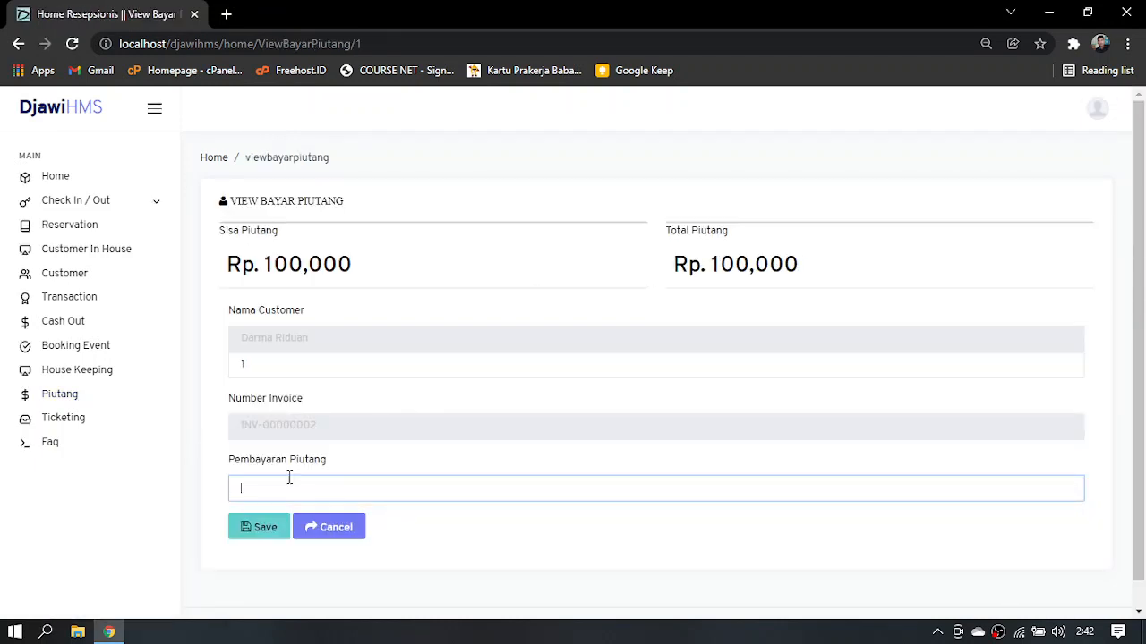
text(50,000)
click(272, 529)
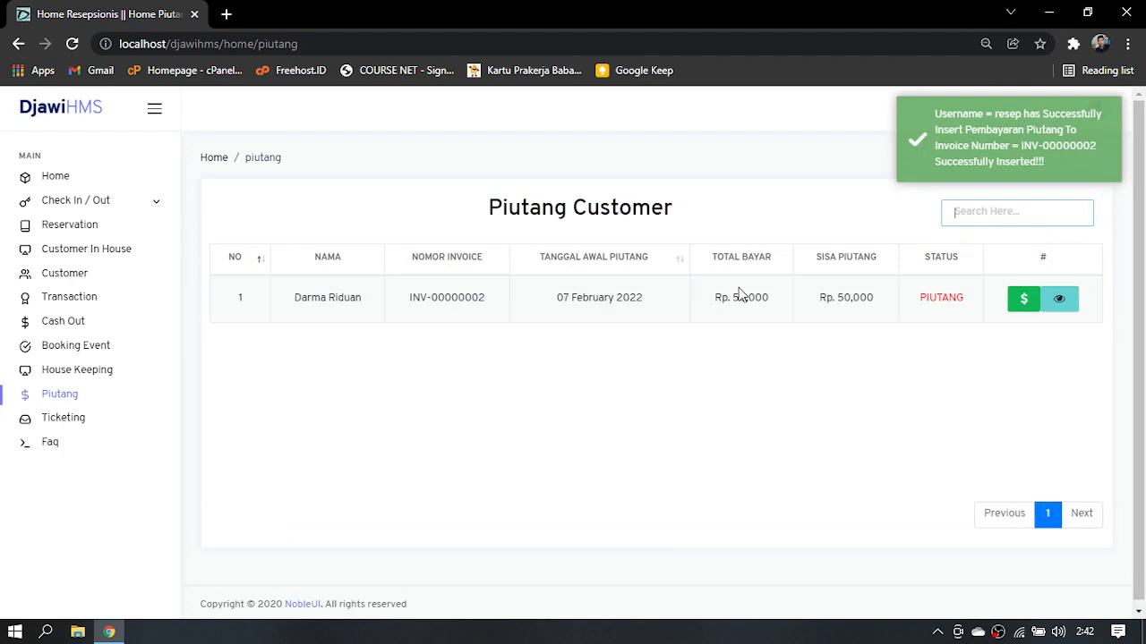
Review the invoice's Pembayaran Piutang History and save a second receivable payment of 50,000
click(1062, 302)
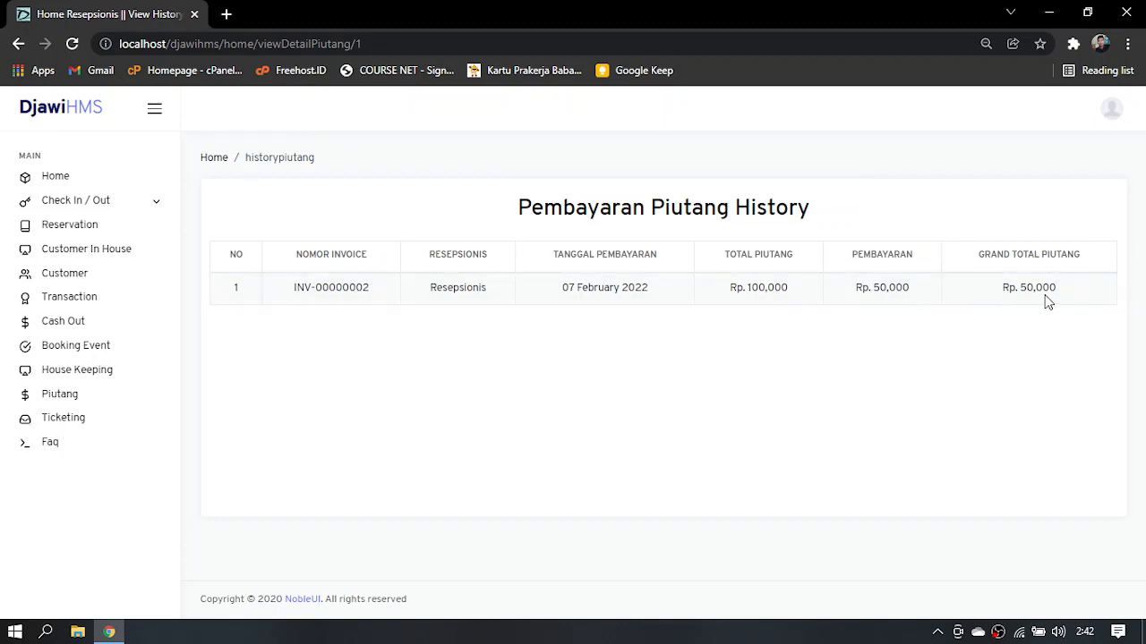
key(alt+Left)
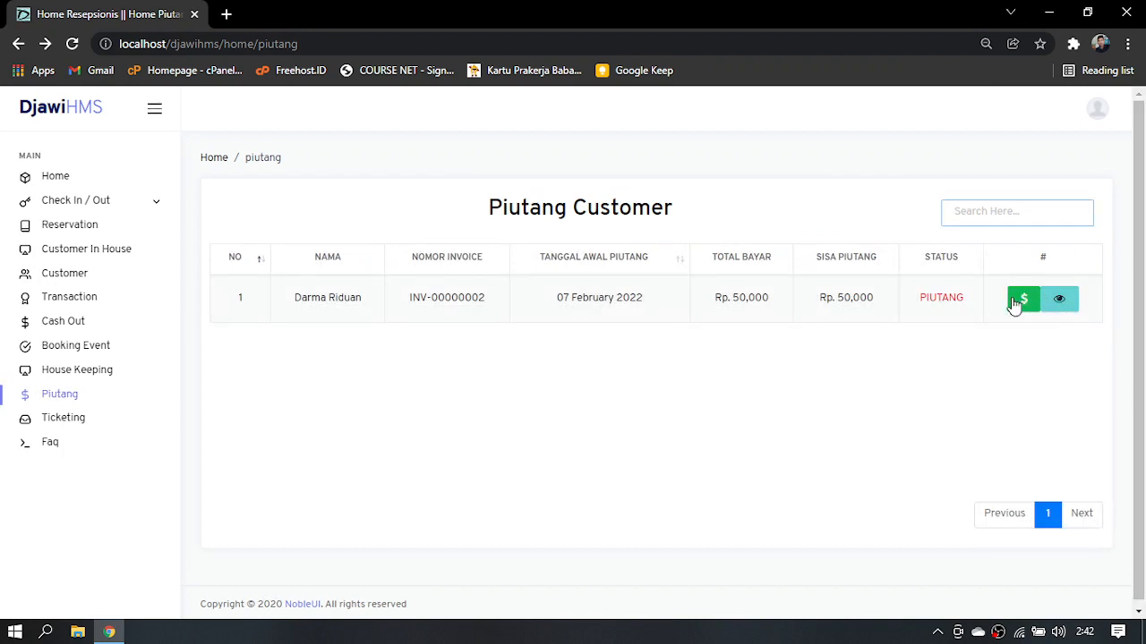
click(1024, 304)
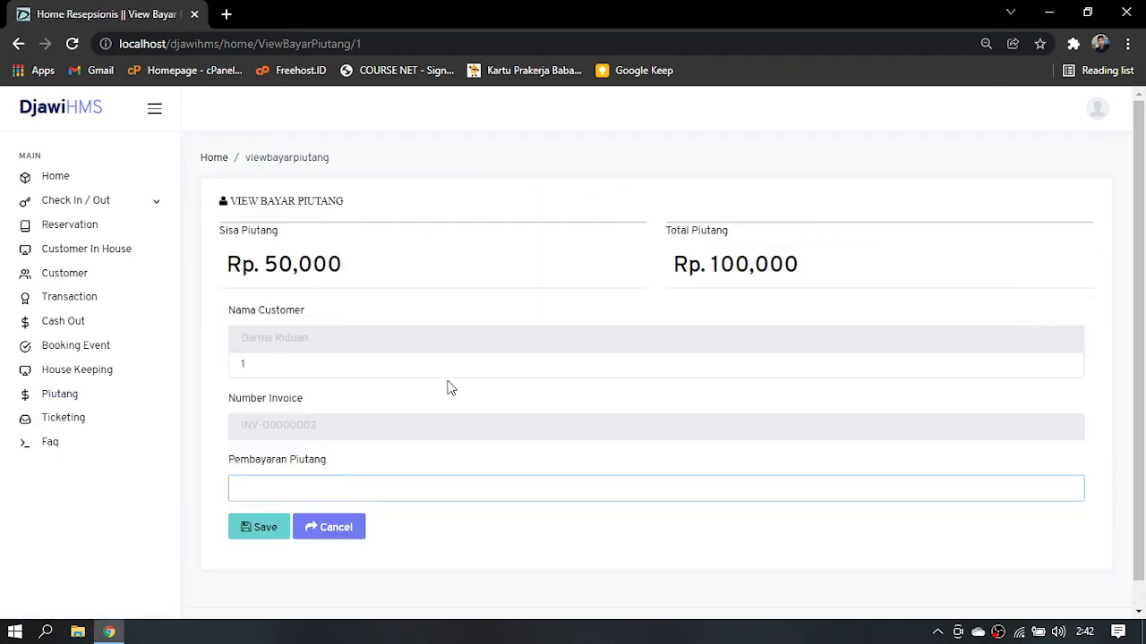
text(5,0000)
click(277, 529)
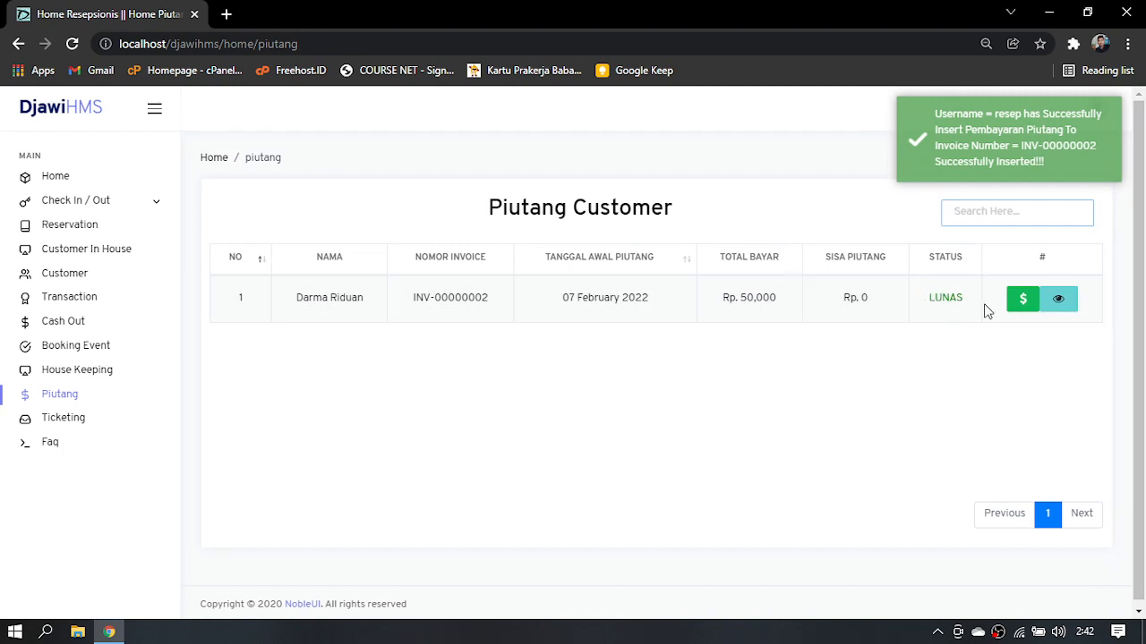
Review the settled invoice's Pembayaran Piutang History and the Check Out History of transactions
click(1069, 308)
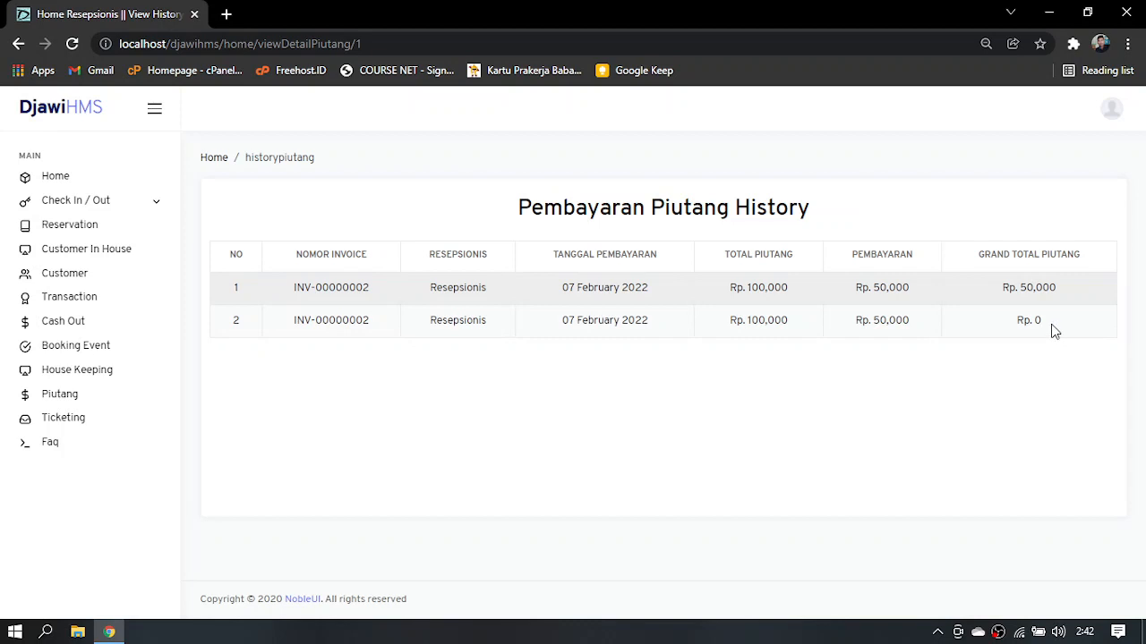
key(alt+Left)
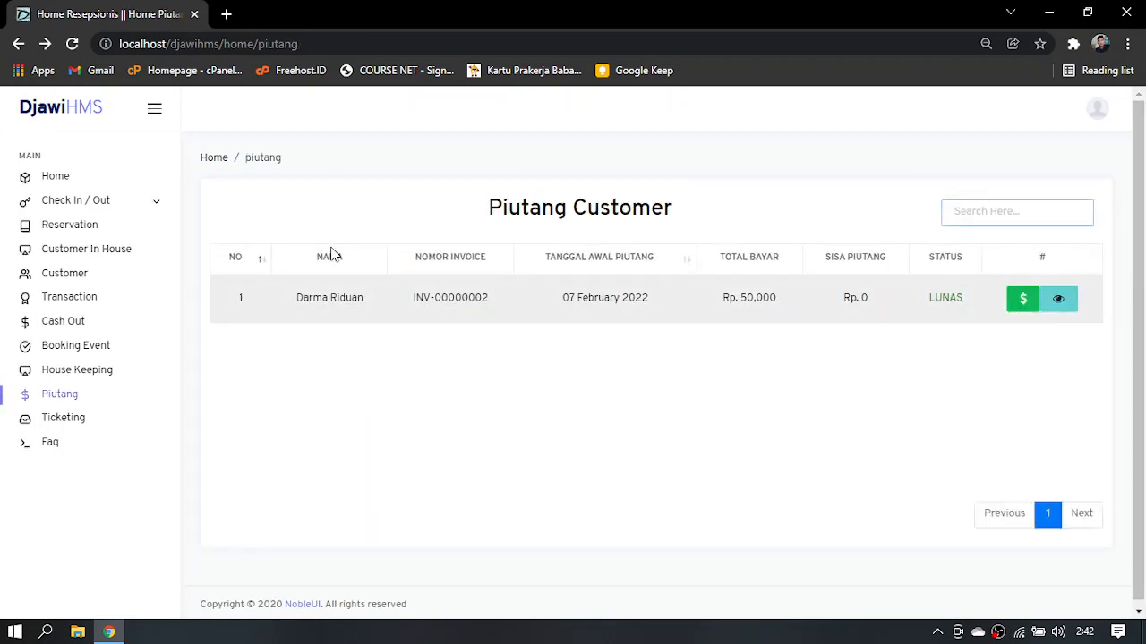
click(93, 304)
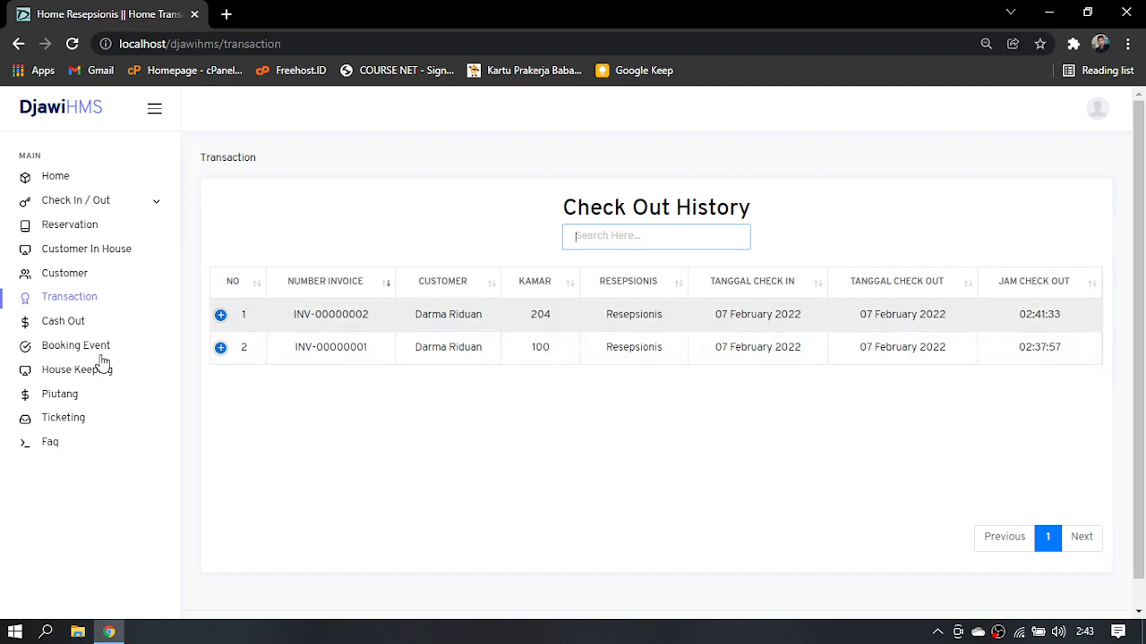
Submit a Cash Out expense with Nominal 100,000 and Keterangan "Bahan Makanan"
click(64, 324)
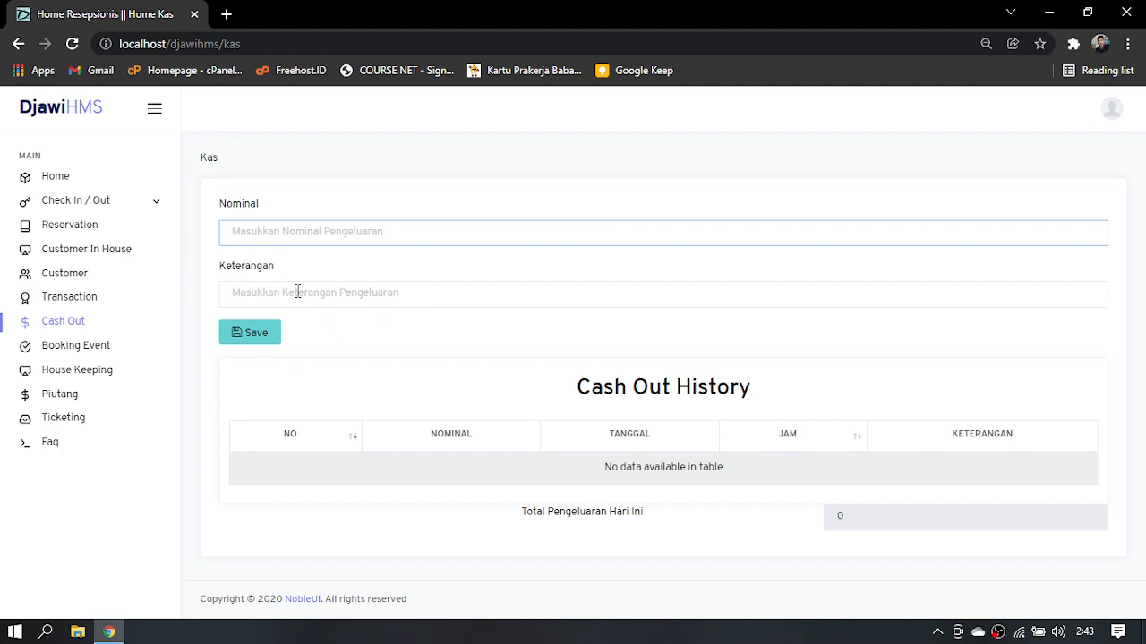
click(297, 292)
text(Bahan Makanan)
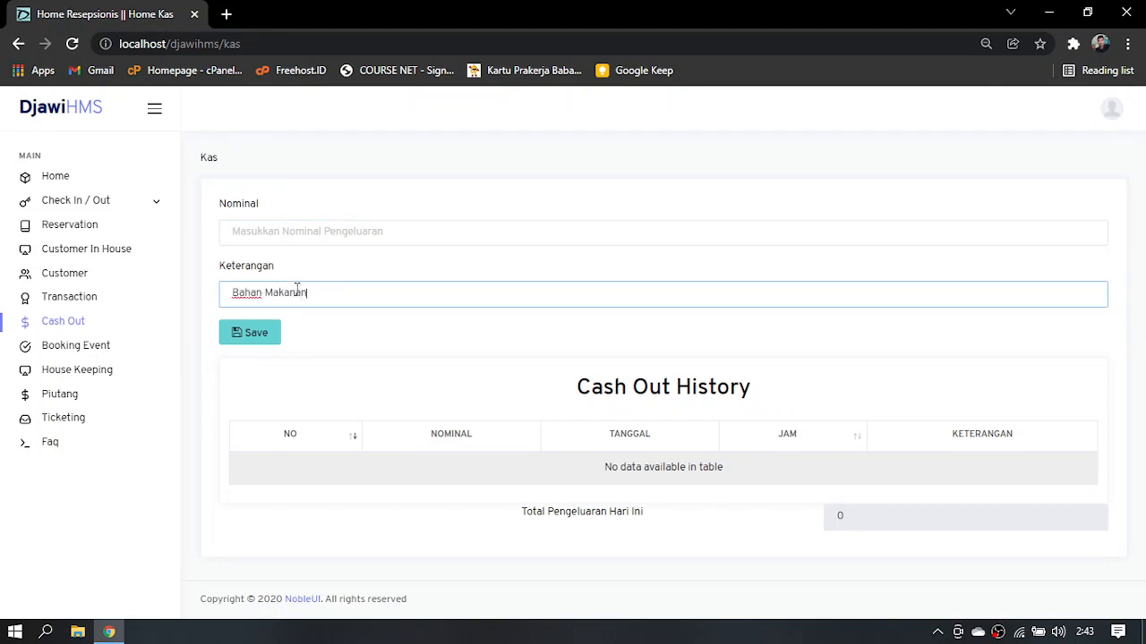
click(273, 235)
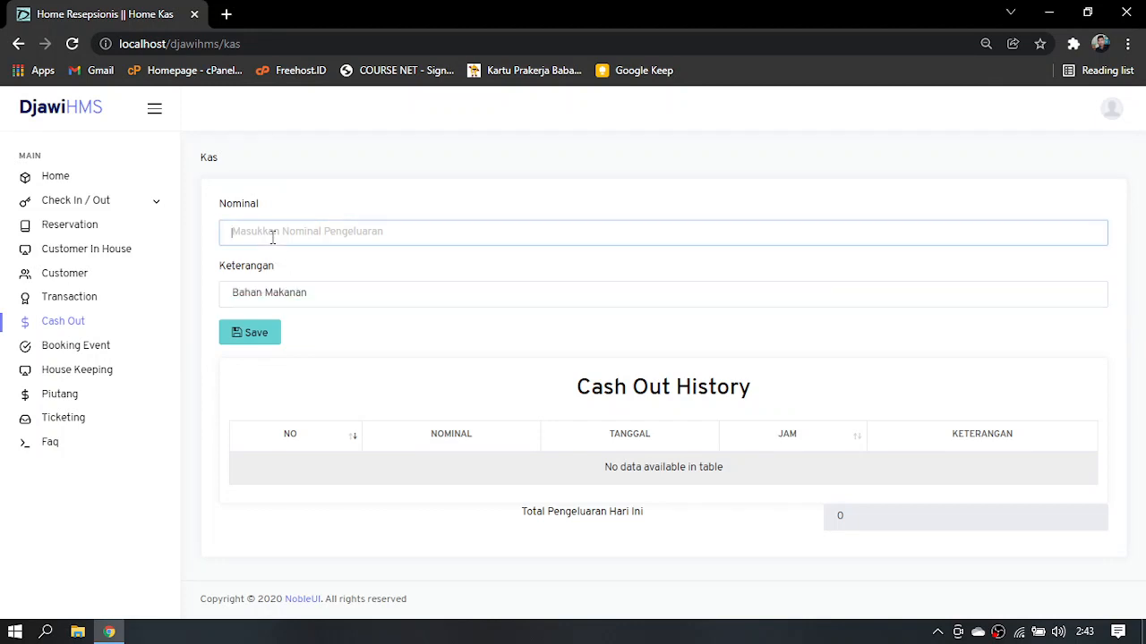
text(1000000)
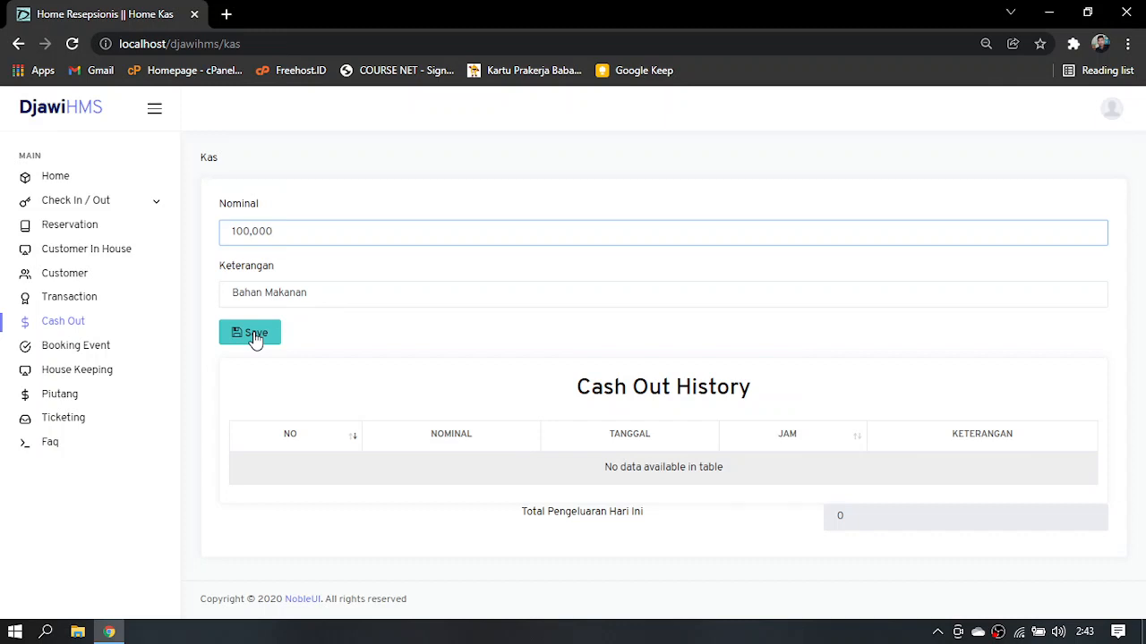
click(254, 333)
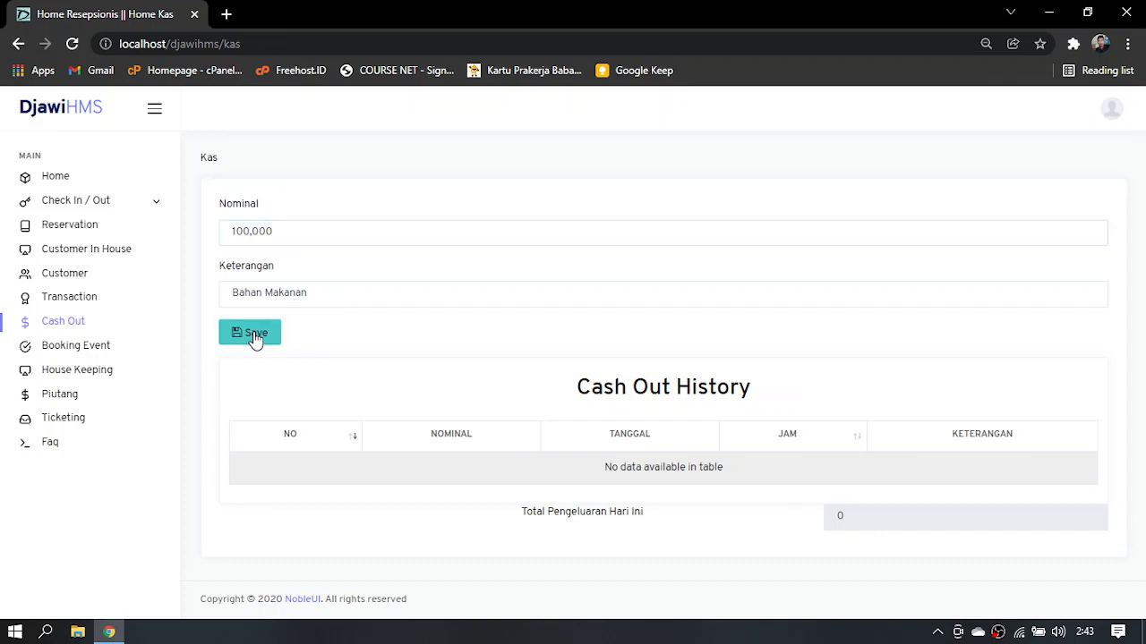
Authorize the cash-out entry with the manager username and the account password
click(439, 203)
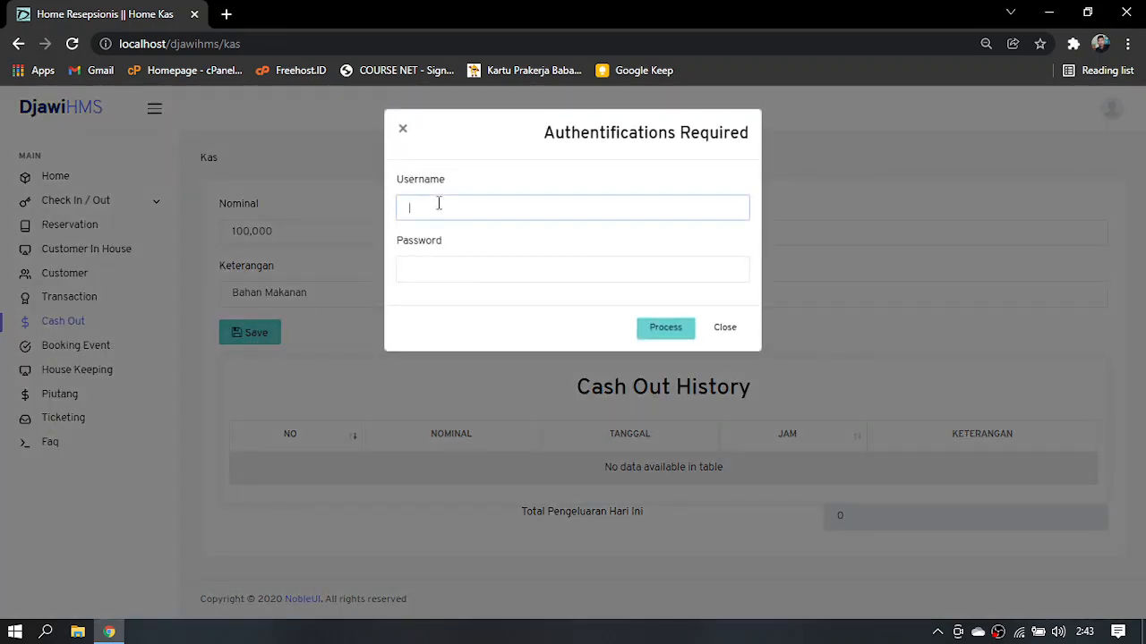
text(manager)
key(Tab)
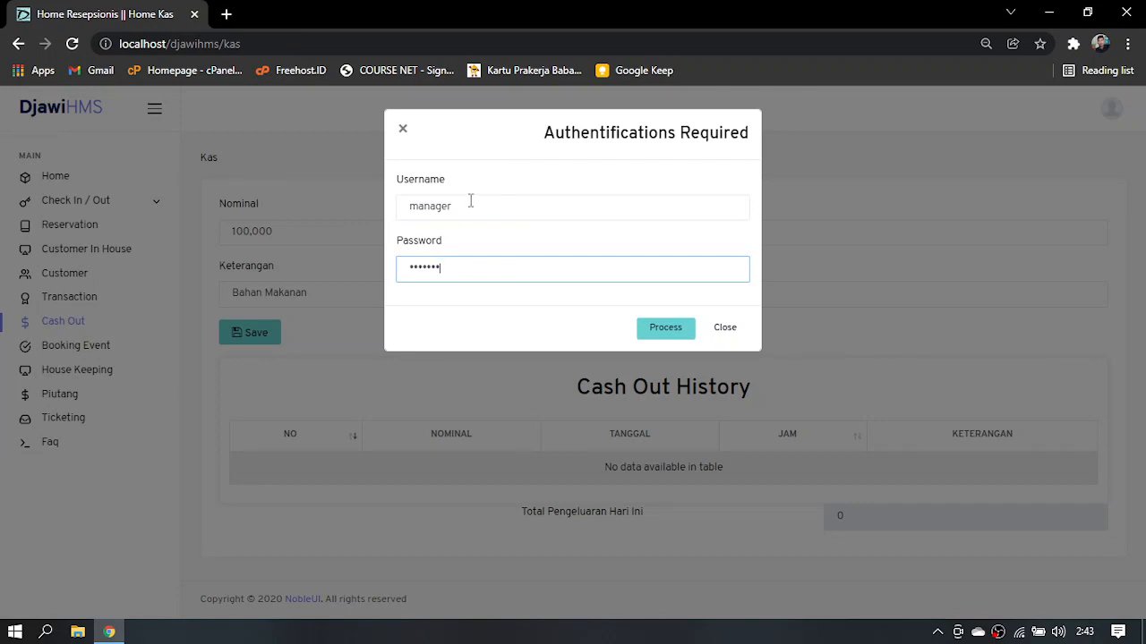
click(654, 331)
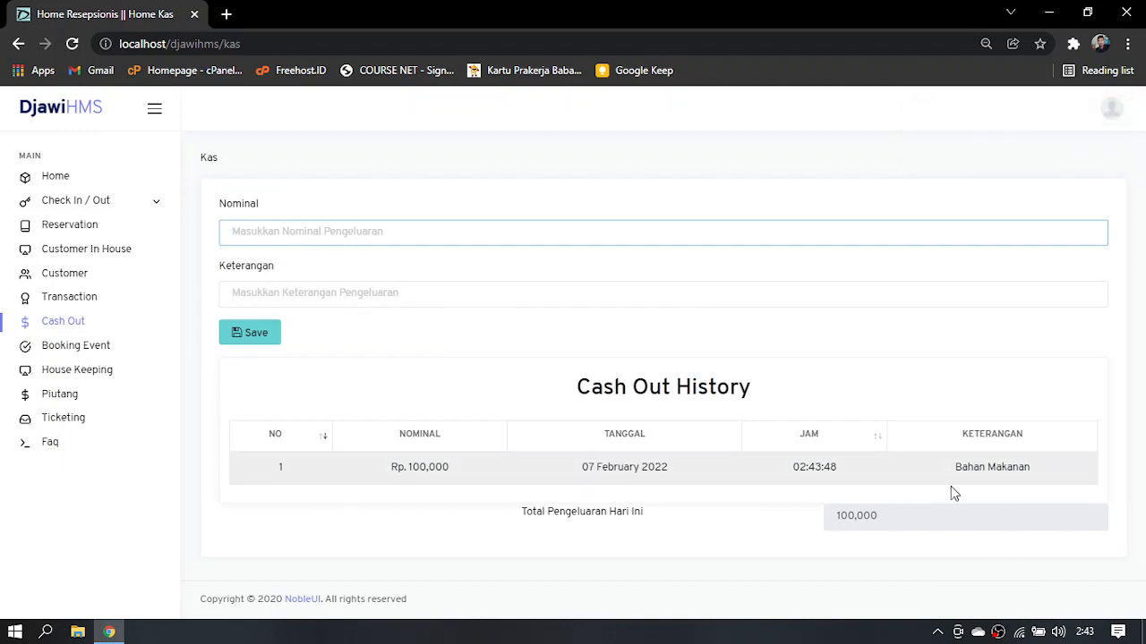
Search for halls available for a Booking Event with both start and end dates set to 07 February 2022
click(101, 347)
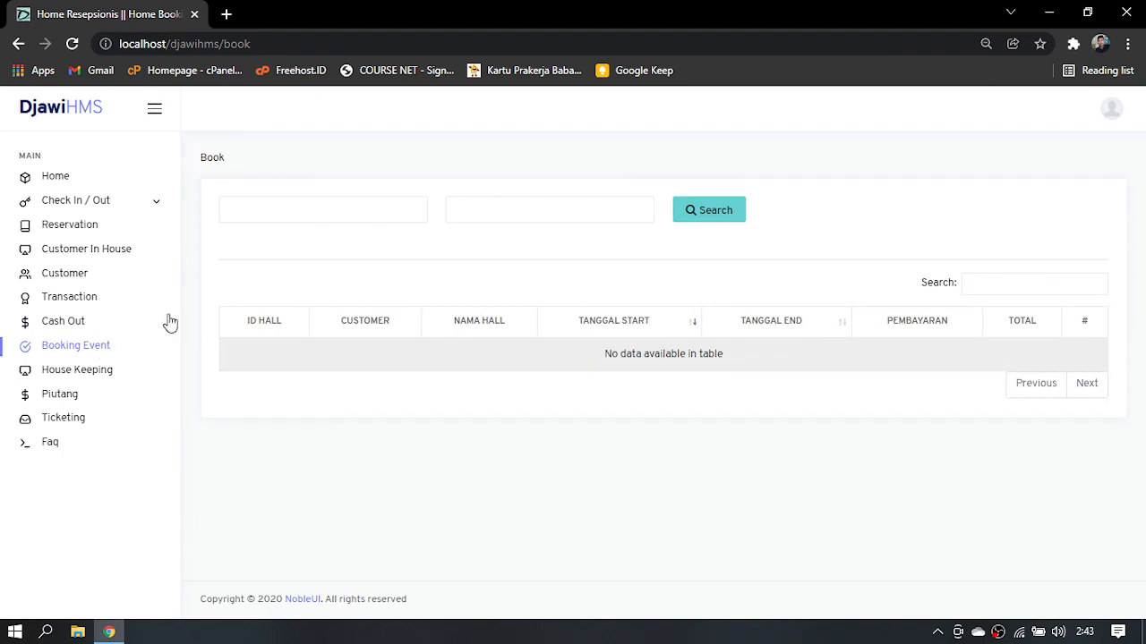
click(310, 204)
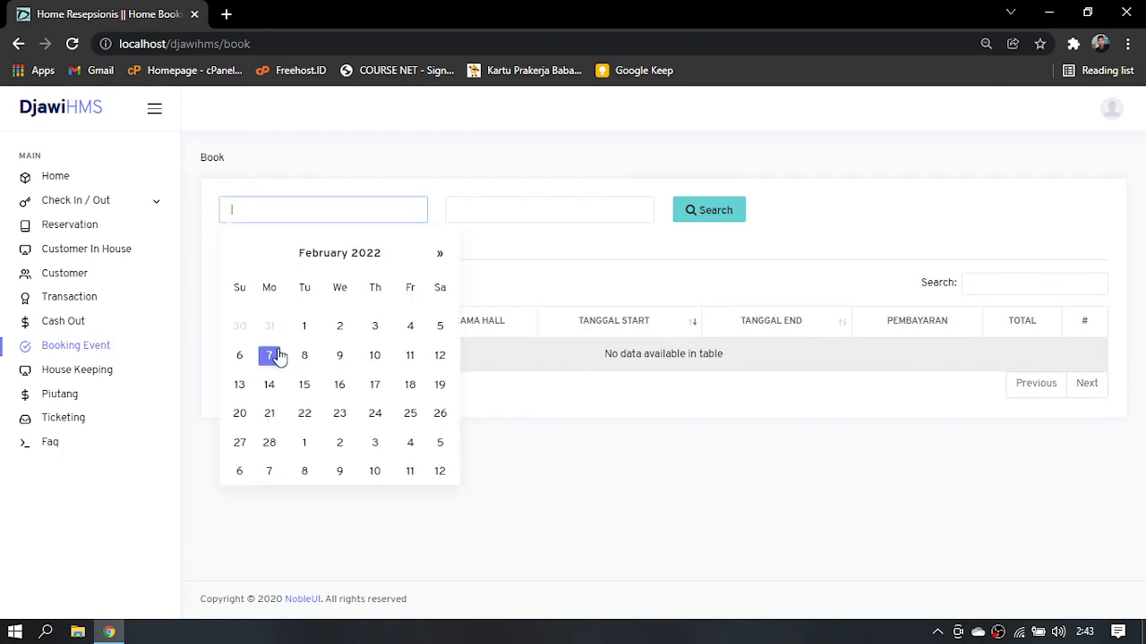
click(274, 356)
click(519, 202)
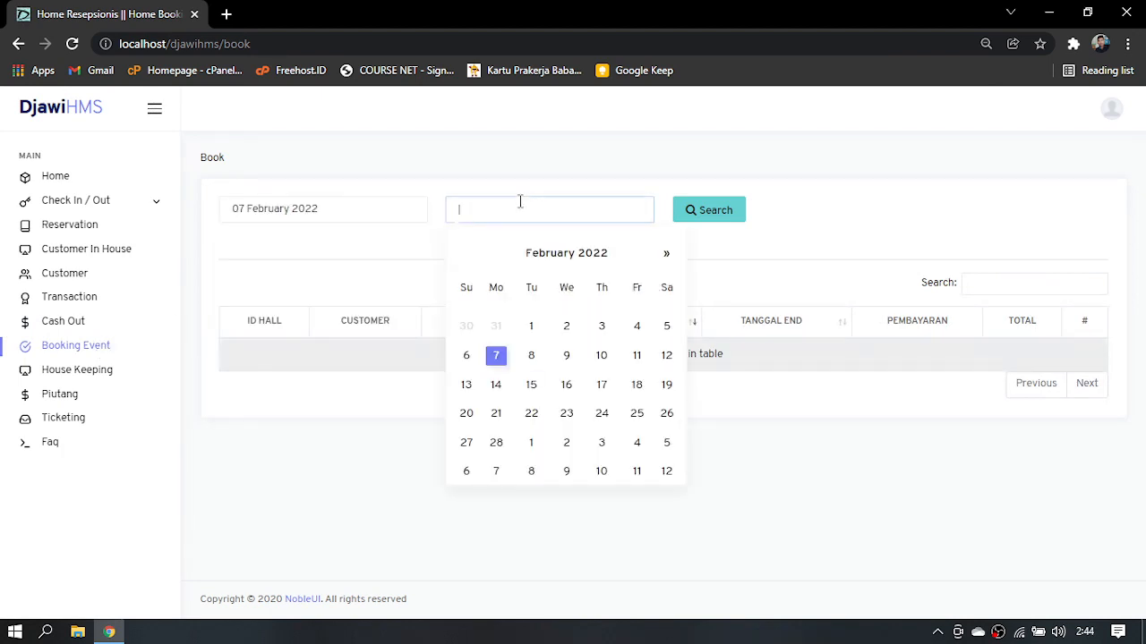
click(493, 358)
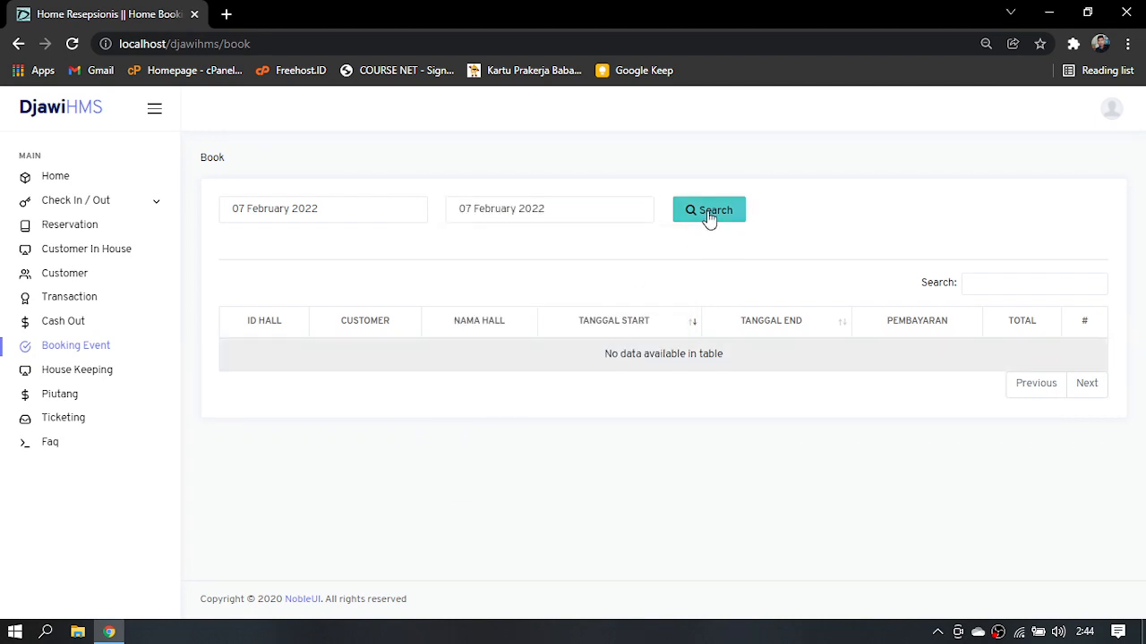
click(710, 219)
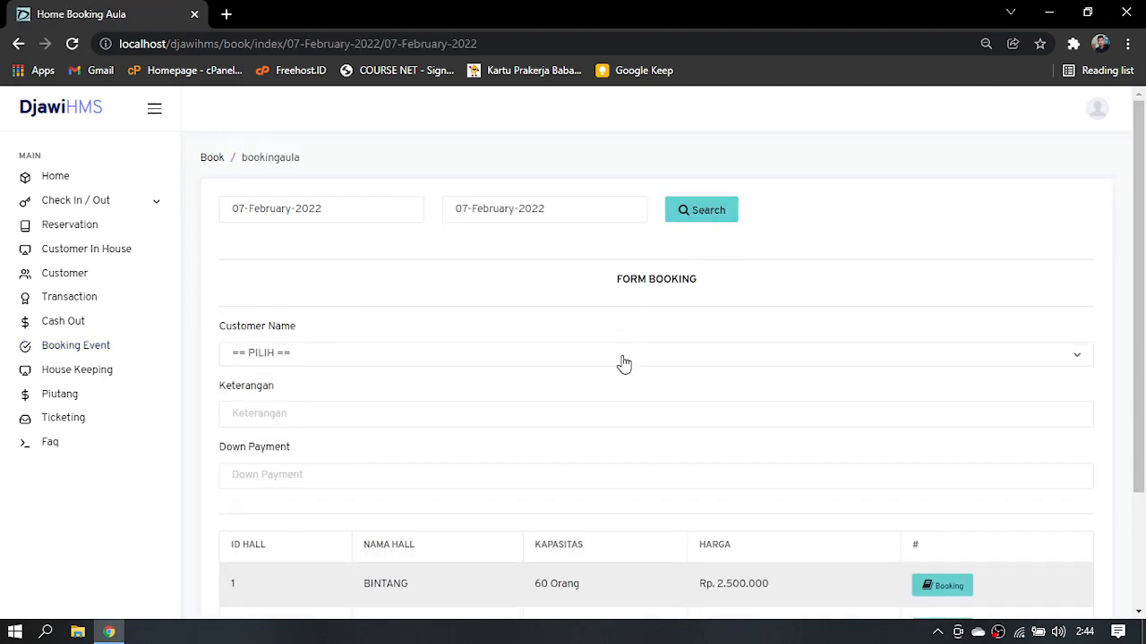
Select the registered customer in the hall booking form and enter "Sosialisasi BPJS" as the Keterangan
click(621, 361)
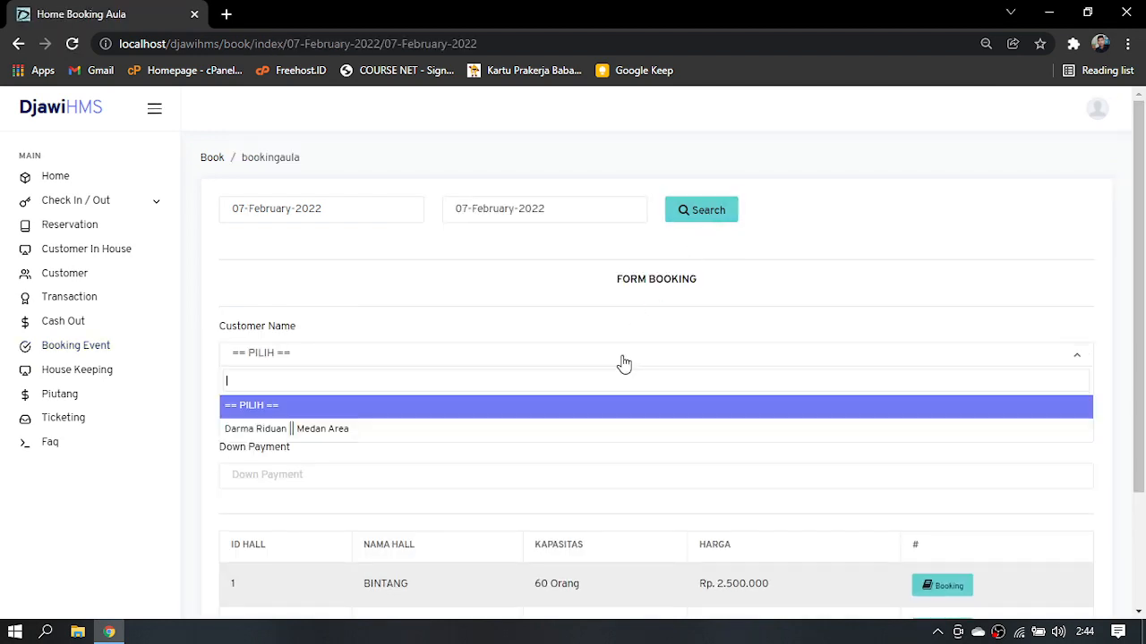
click(554, 440)
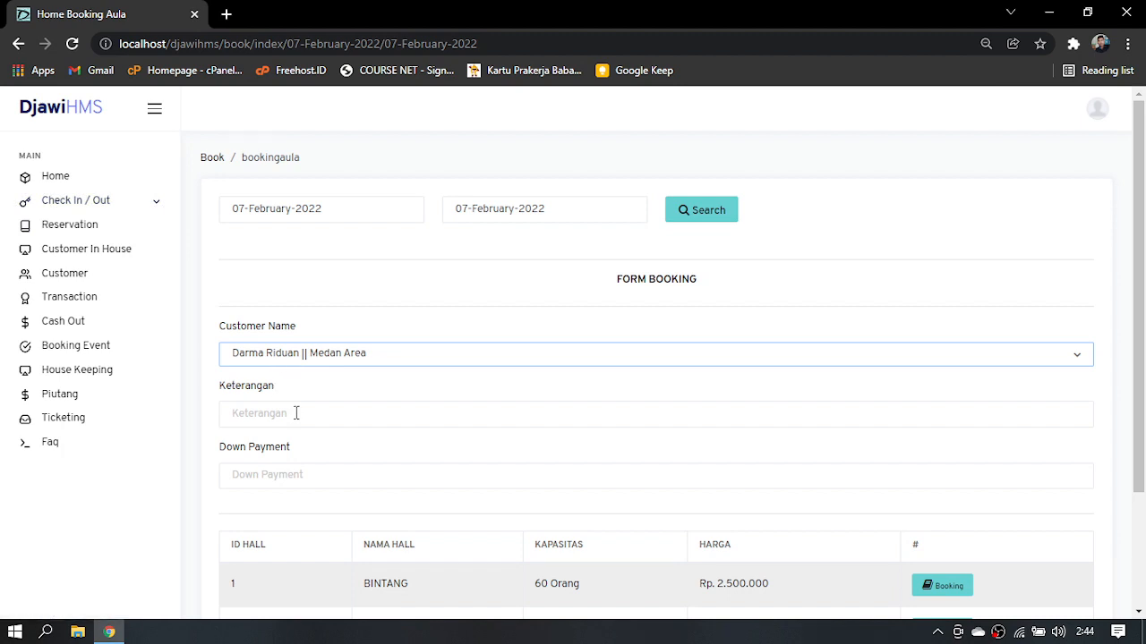
click(297, 413)
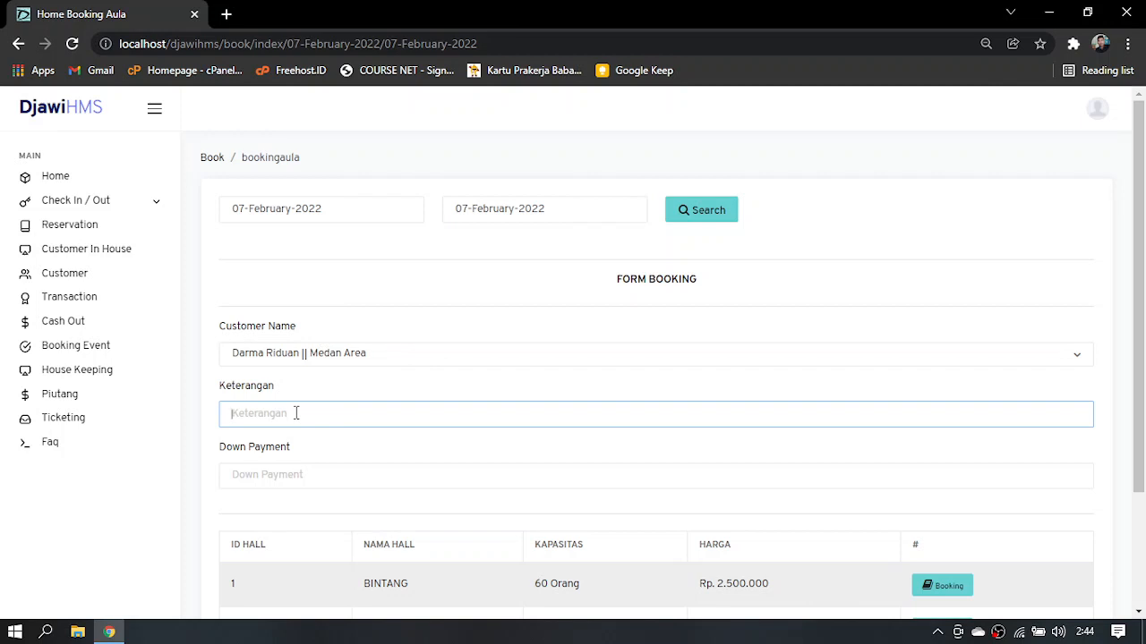
text(Sosial)
text(ias)
text(sa)
text(si BPJS)
Enter a down payment of 1,500,000 and book the MATAHARI hall
click(305, 473)
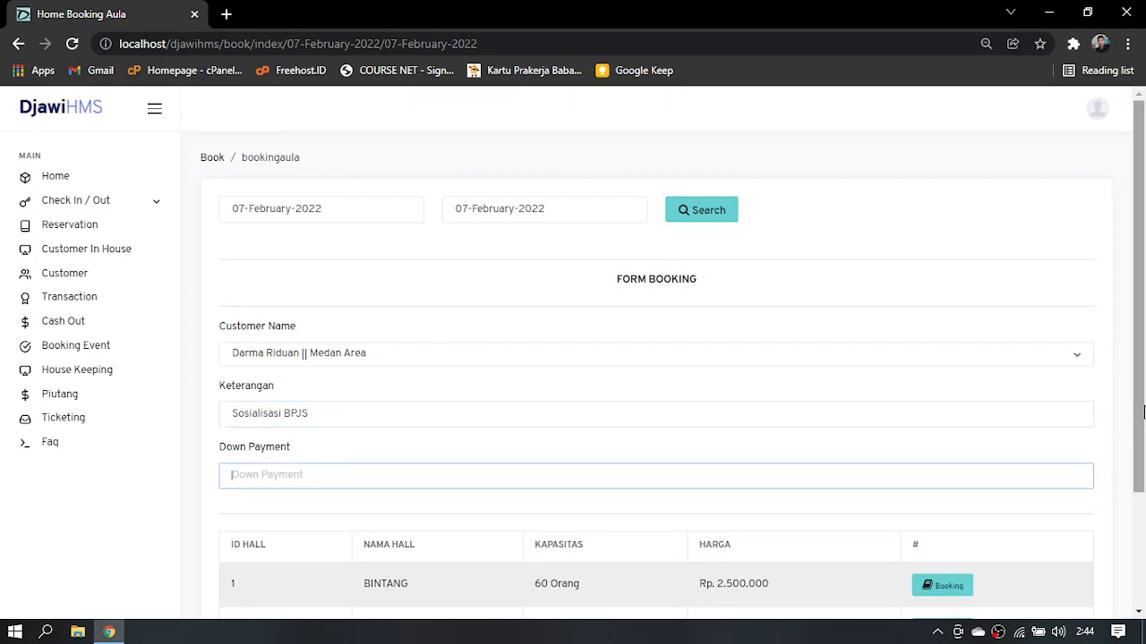
drag(1142, 415, 1141, 500)
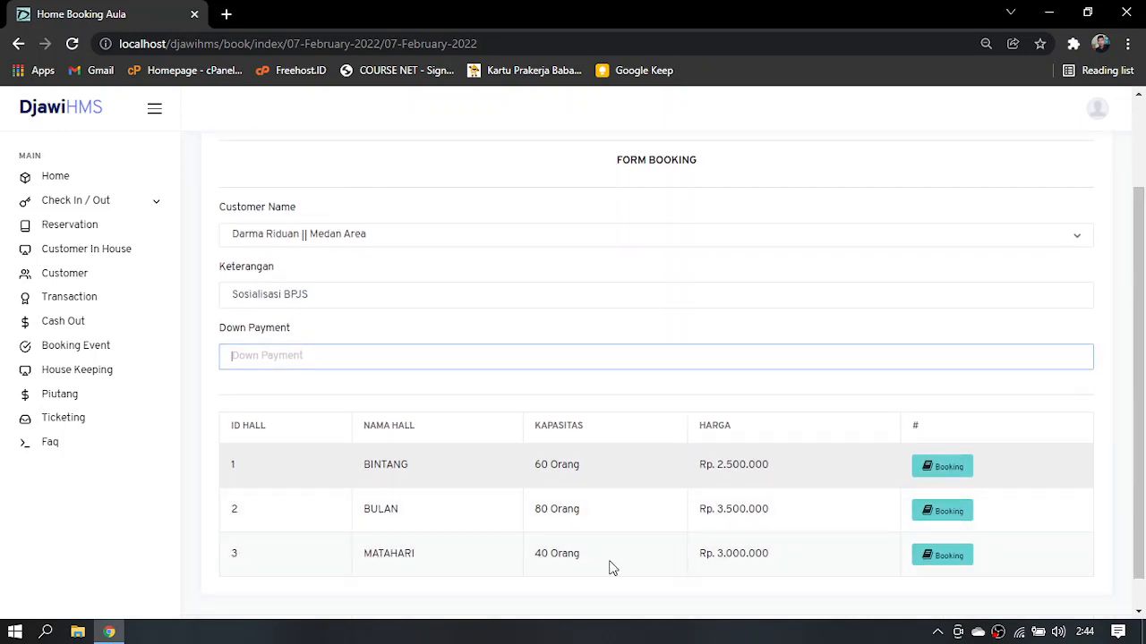
drag(1143, 516, 1143, 490)
text(1,500,000)
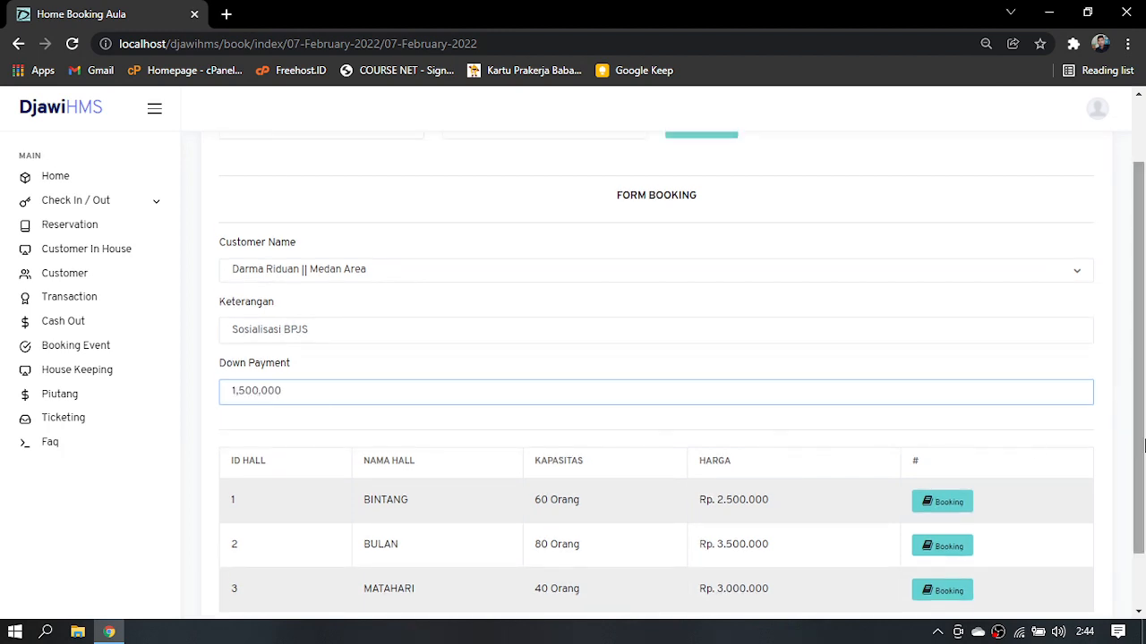
drag(1143, 442, 1143, 494)
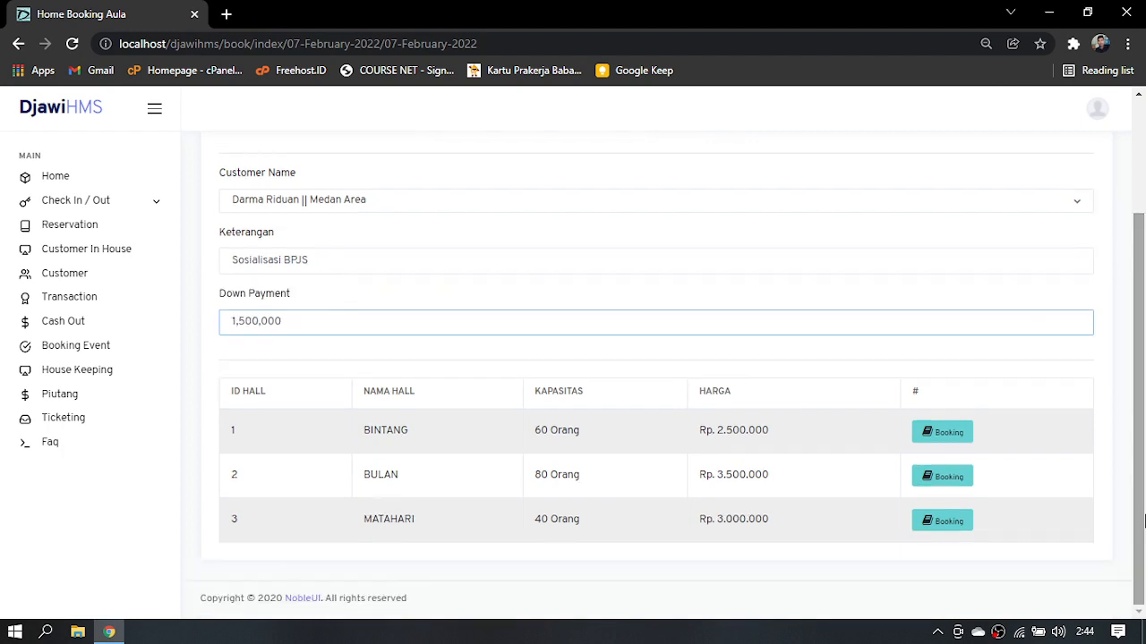
click(947, 522)
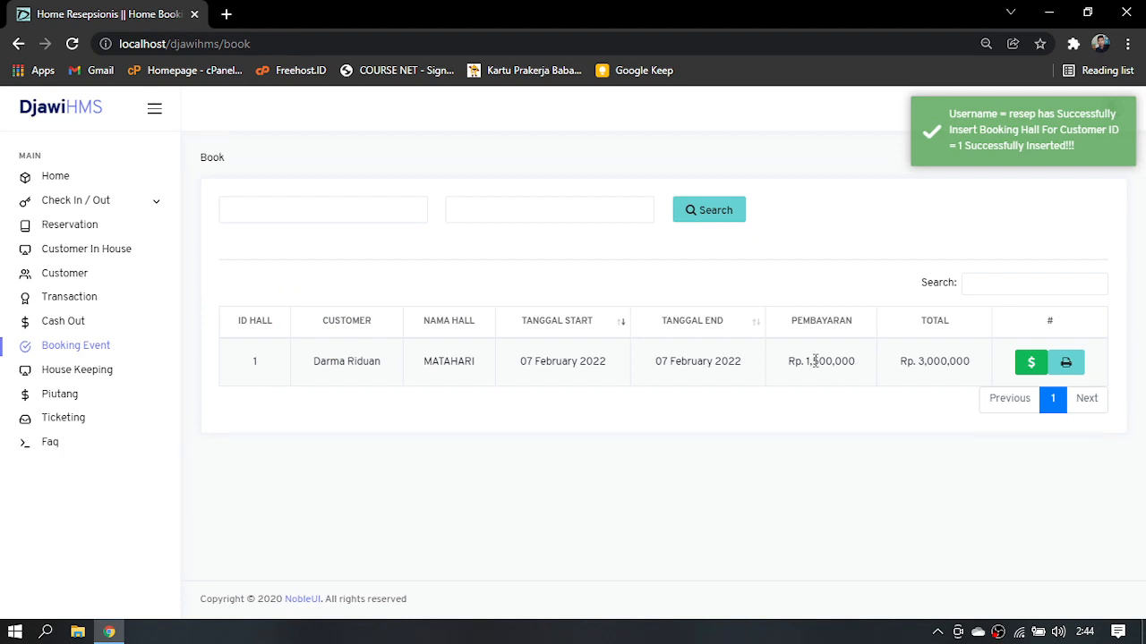
Preview the MATAHARI booking receipt without printing it, and save the Pembayaran Pelunasan of 1,500,000 for that booking
click(1067, 365)
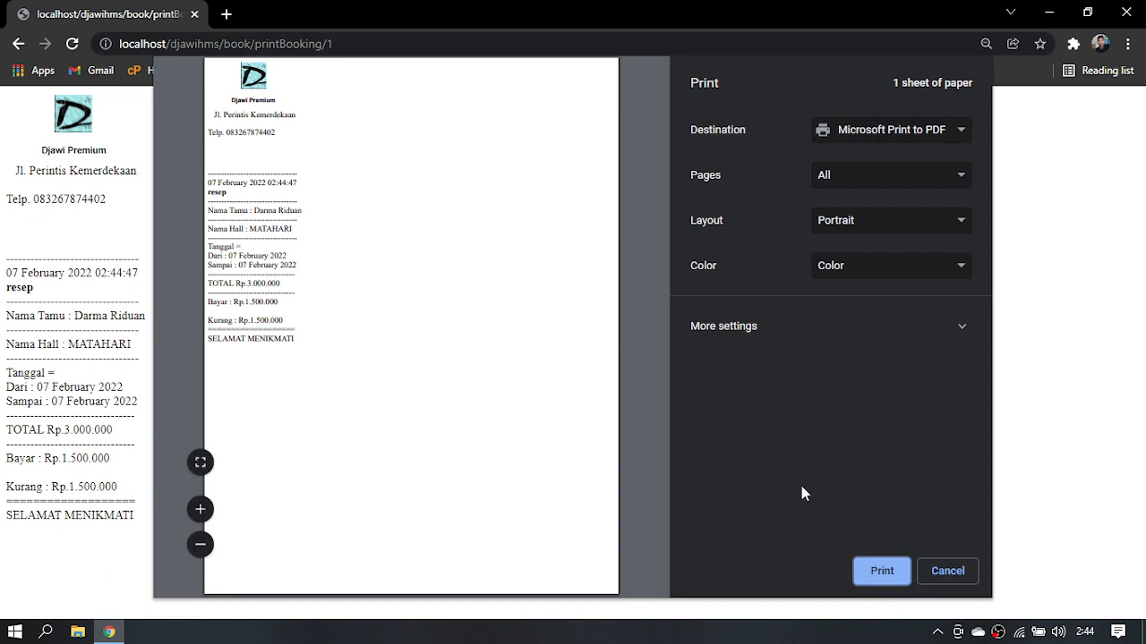
click(947, 572)
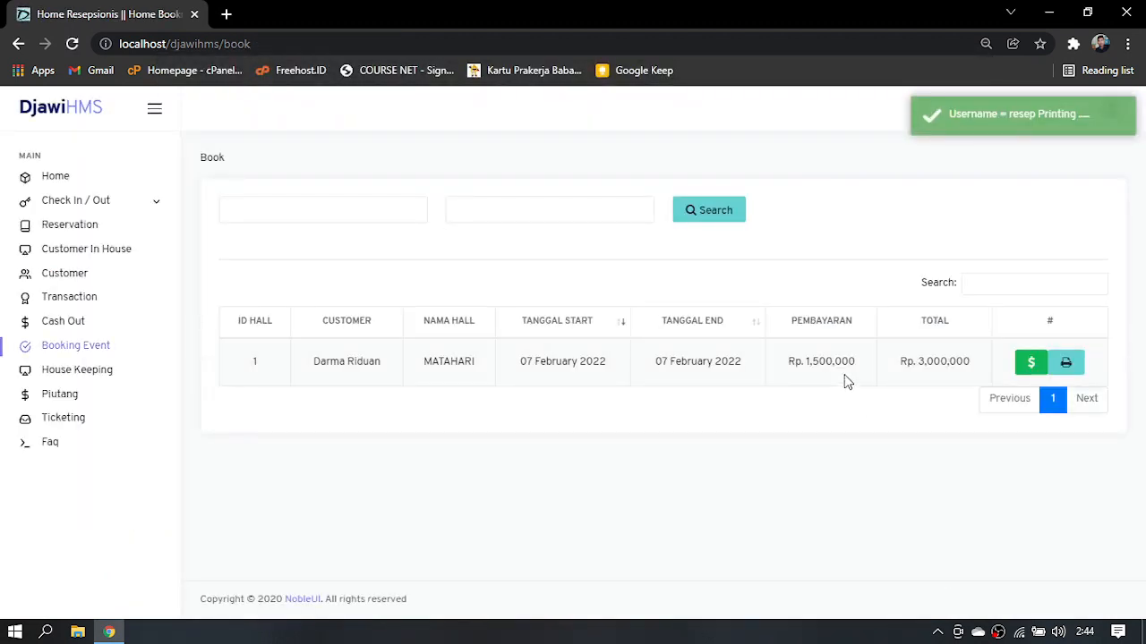
click(1030, 367)
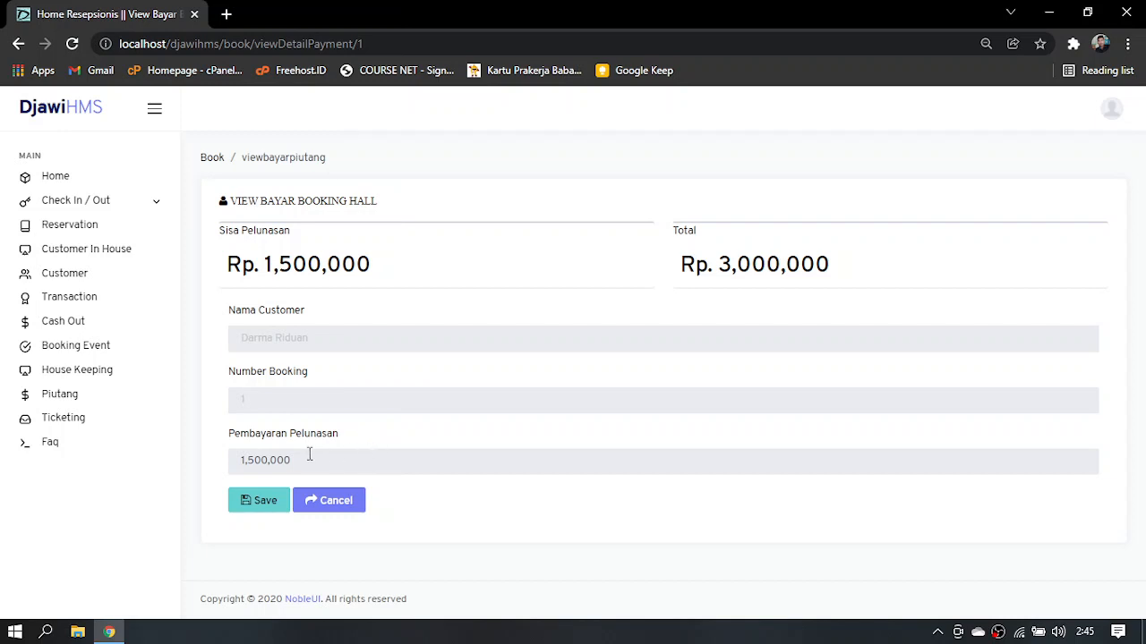
click(271, 503)
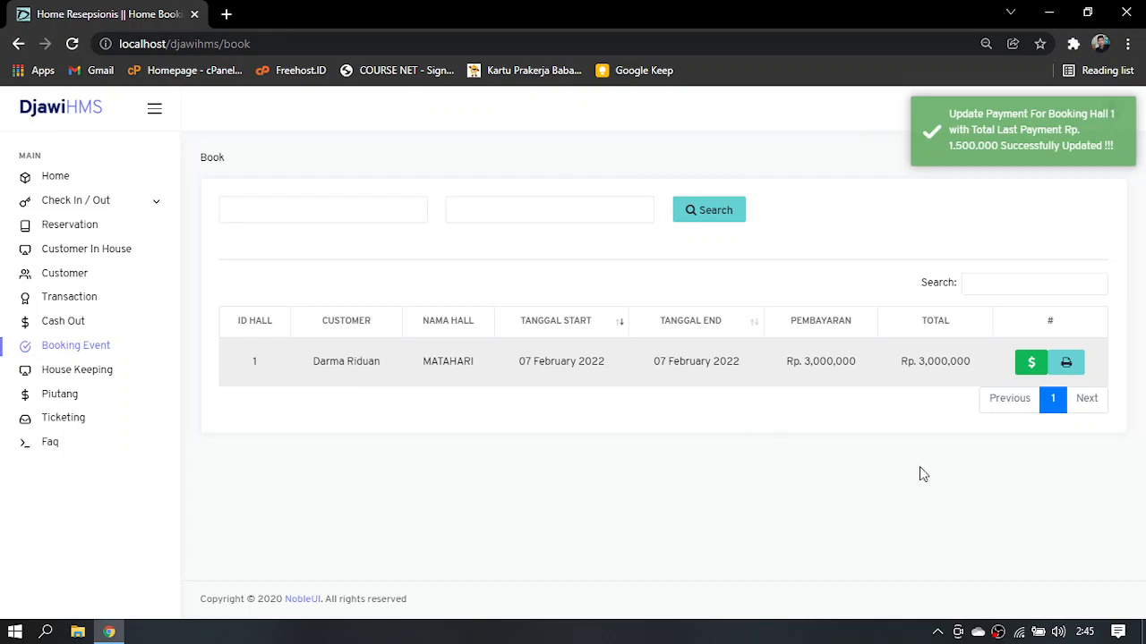
Record the cleaning of room 204 in House Keeping with House Keeper 2 assigned
click(78, 373)
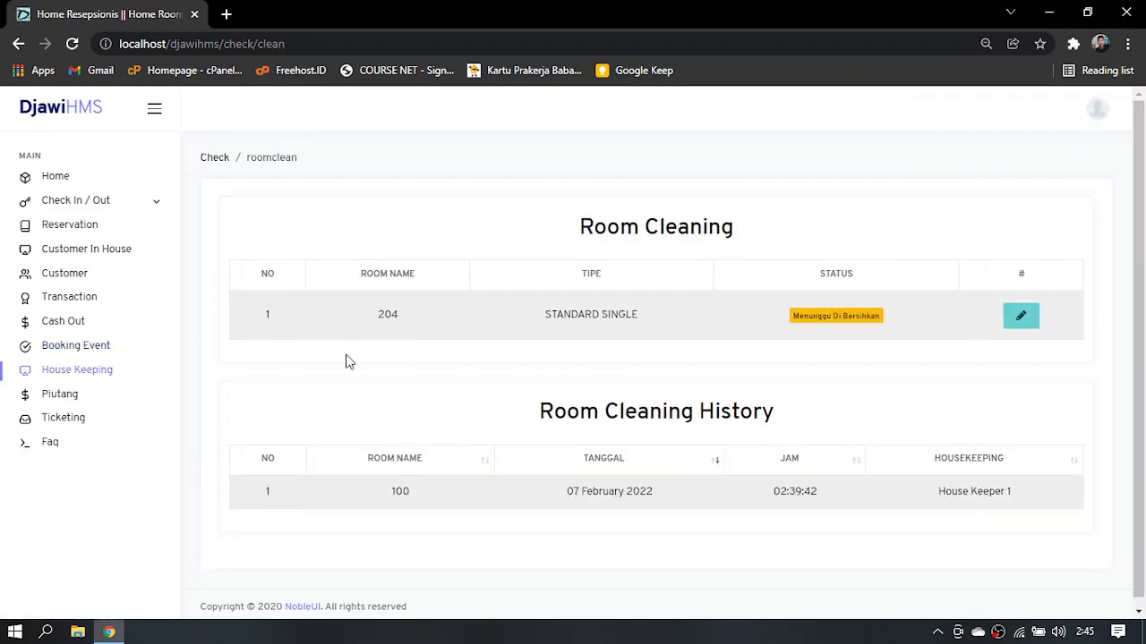
click(1025, 322)
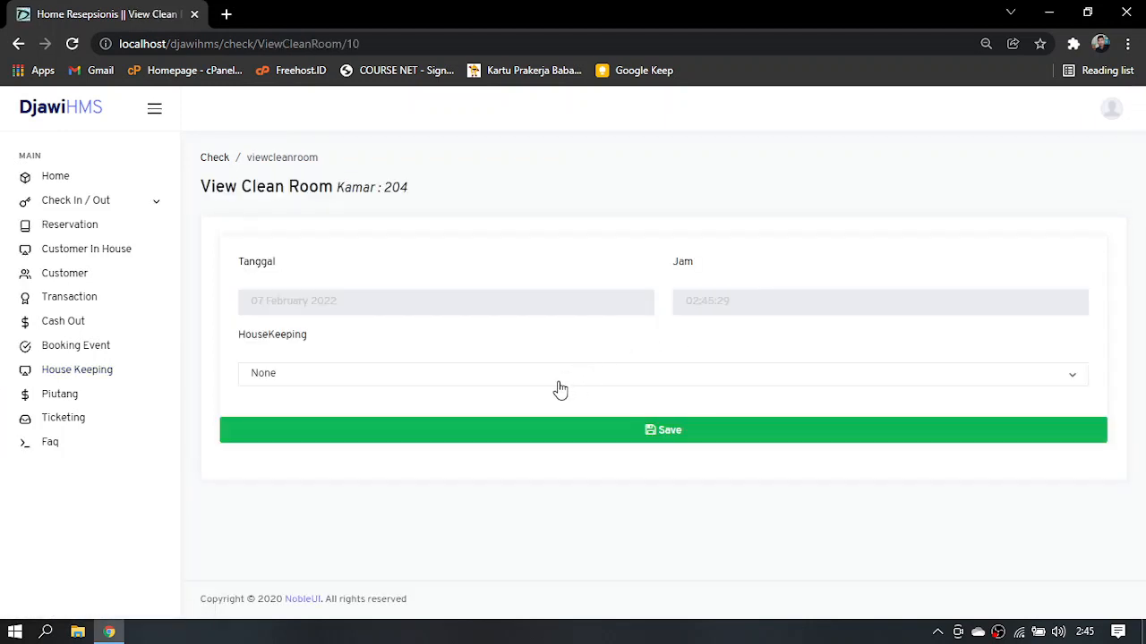
click(558, 387)
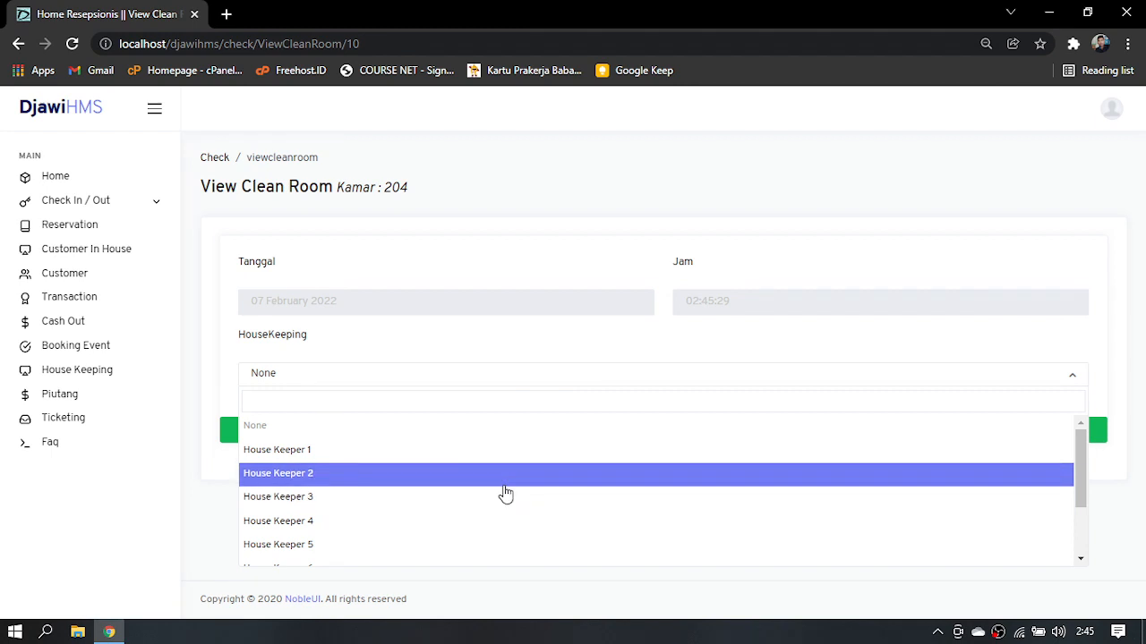
click(474, 478)
click(474, 442)
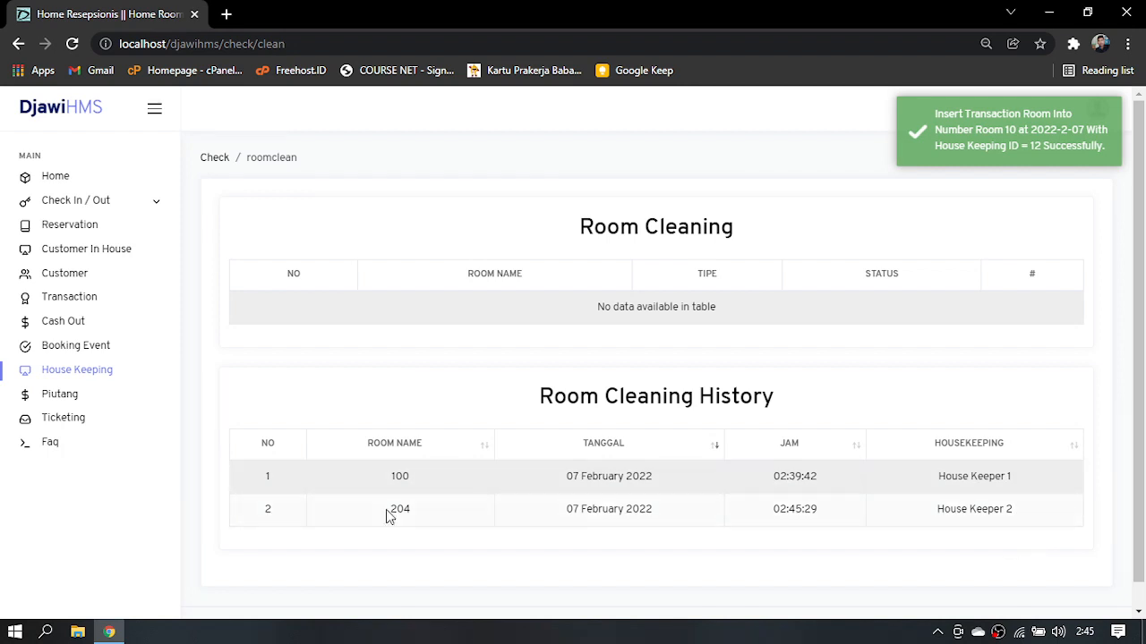
Create a support ticket in Ticketing with the title "Error Menu Resepsionis"
click(88, 422)
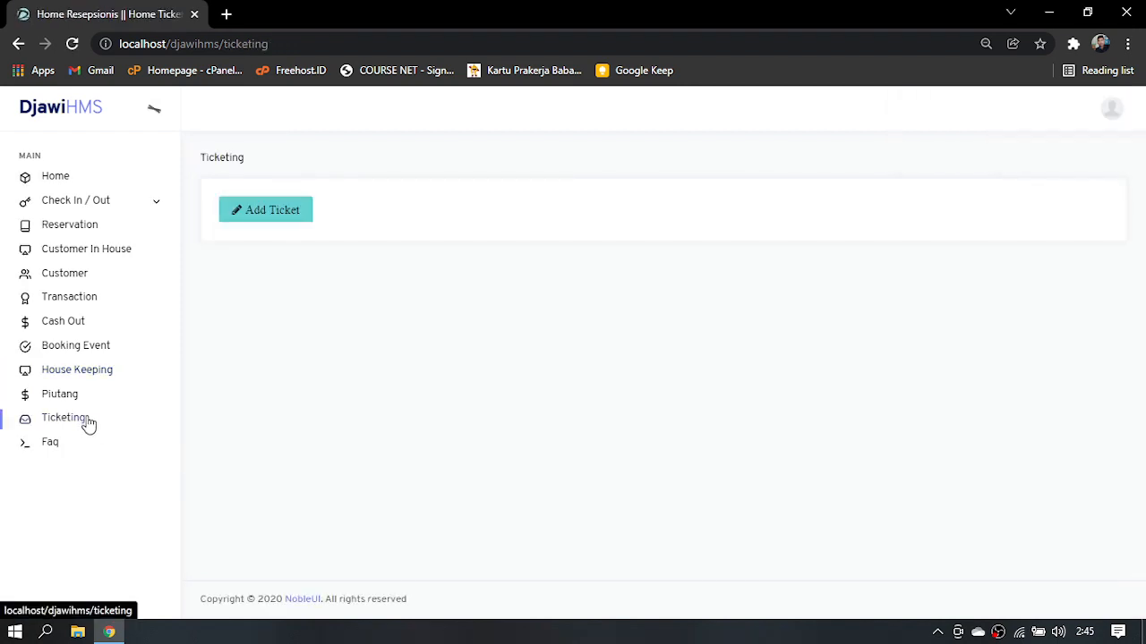
click(254, 219)
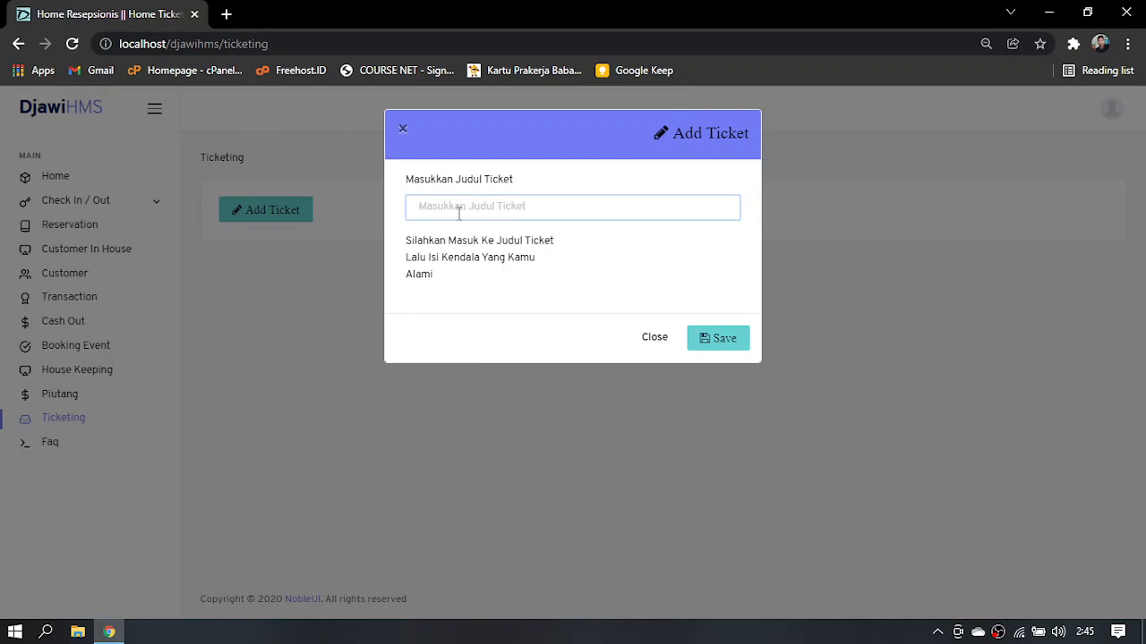
text(Error Menu Resepsionis)
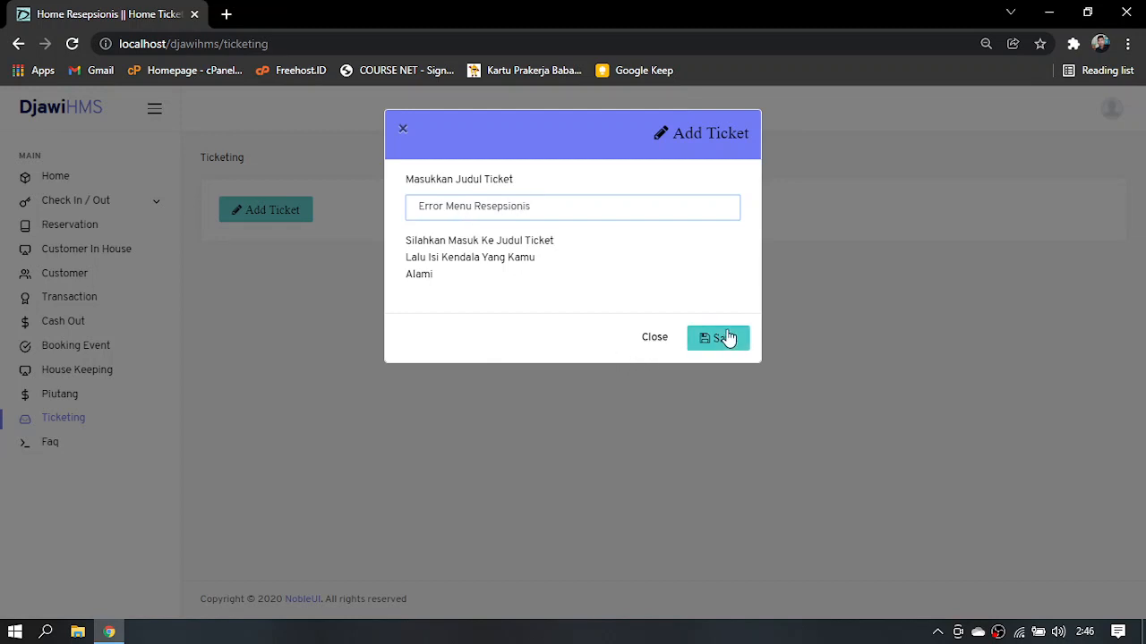
click(728, 337)
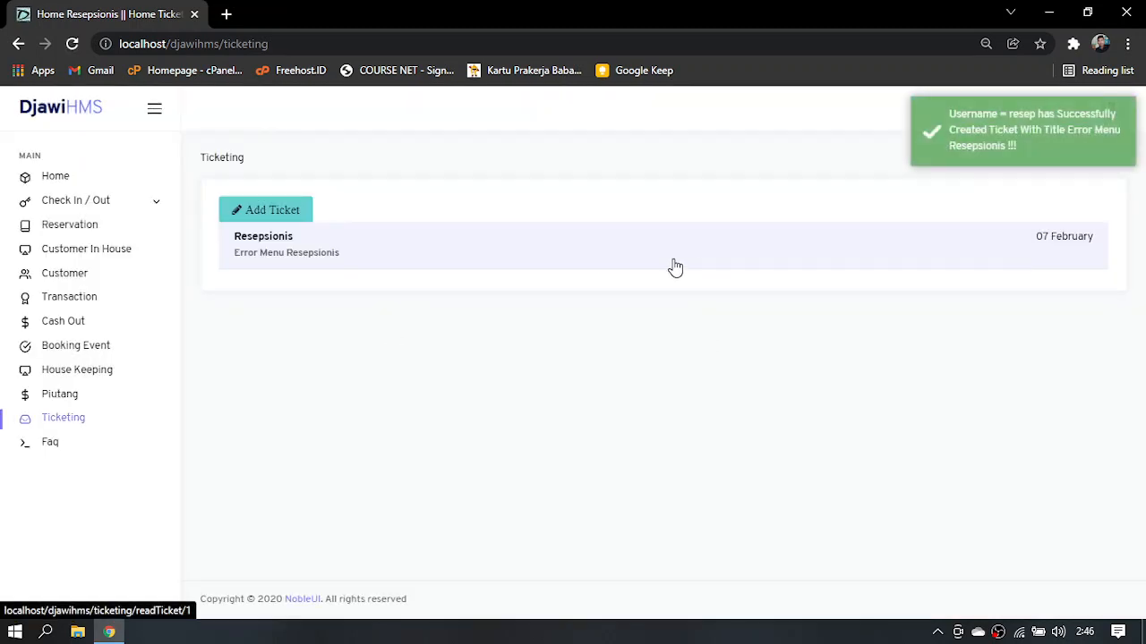
Draft the problem description "Tidak bisa cekout invoice 0001" for the Error Menu Resepsionis ticket, and close the form without saving
click(674, 266)
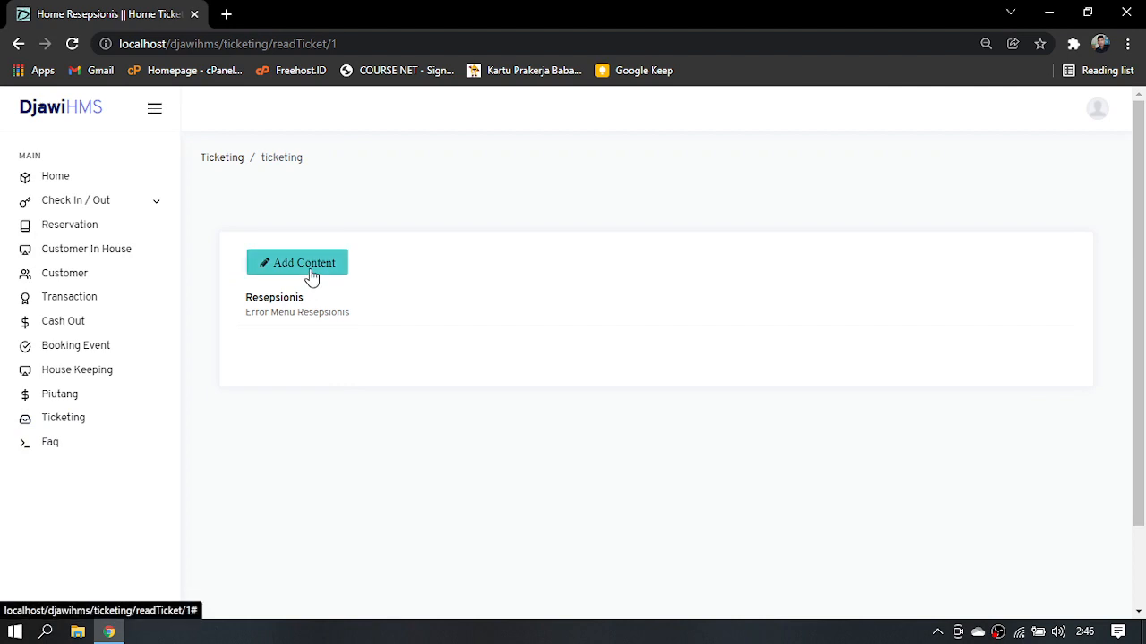
click(310, 268)
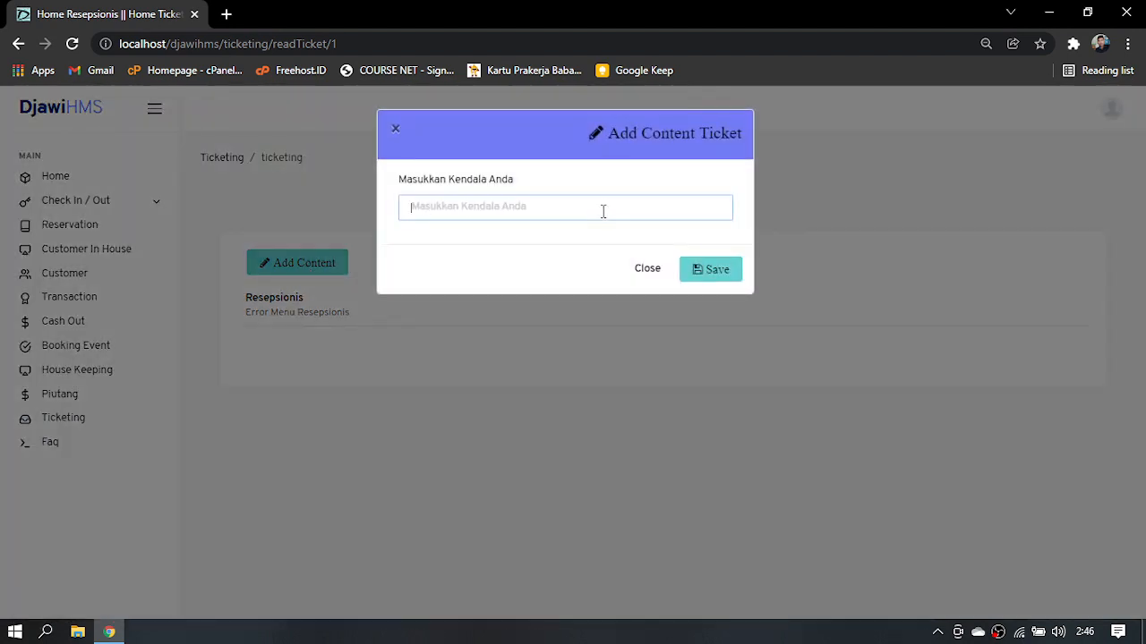
text(Tidak bisa)
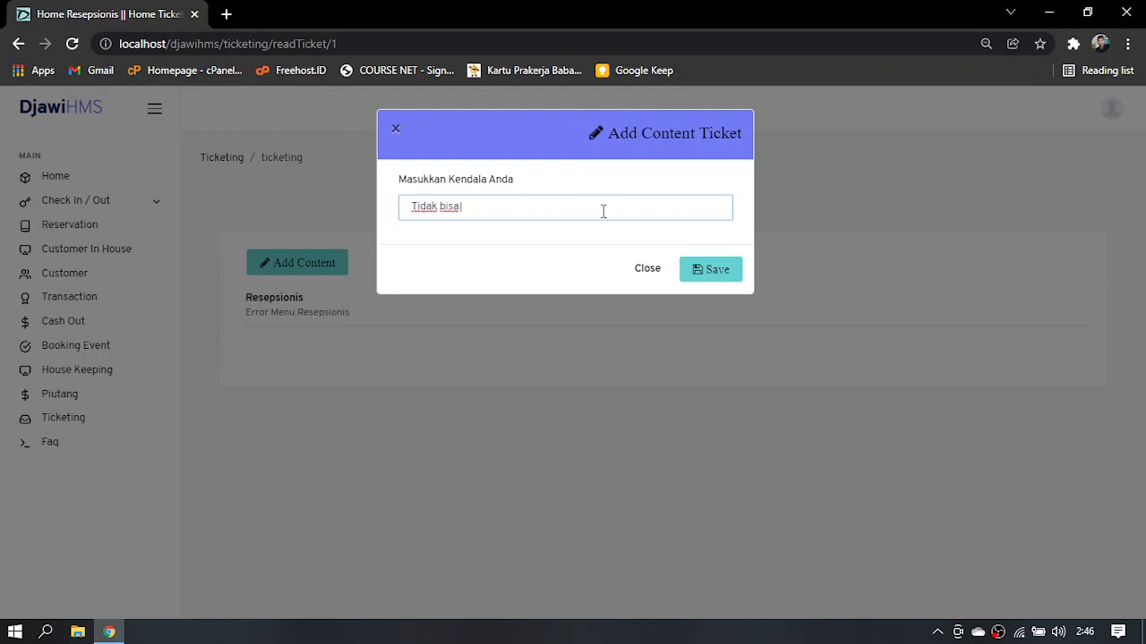
text( cekout)
key(BackSpace)
text(invoice 0001)
click(721, 266)
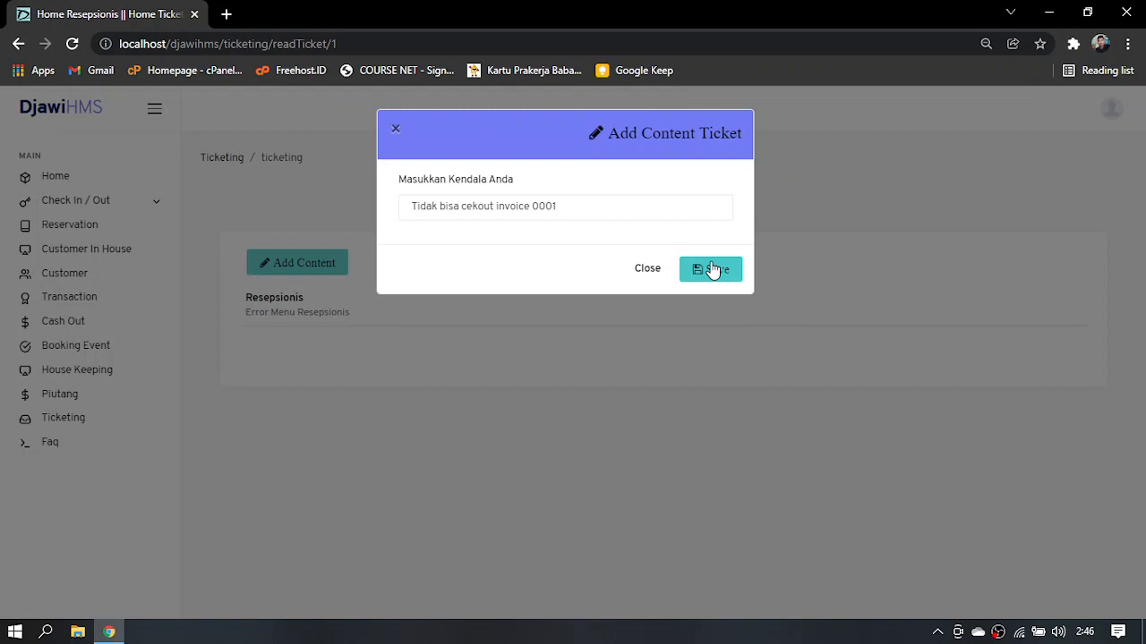
click(638, 211)
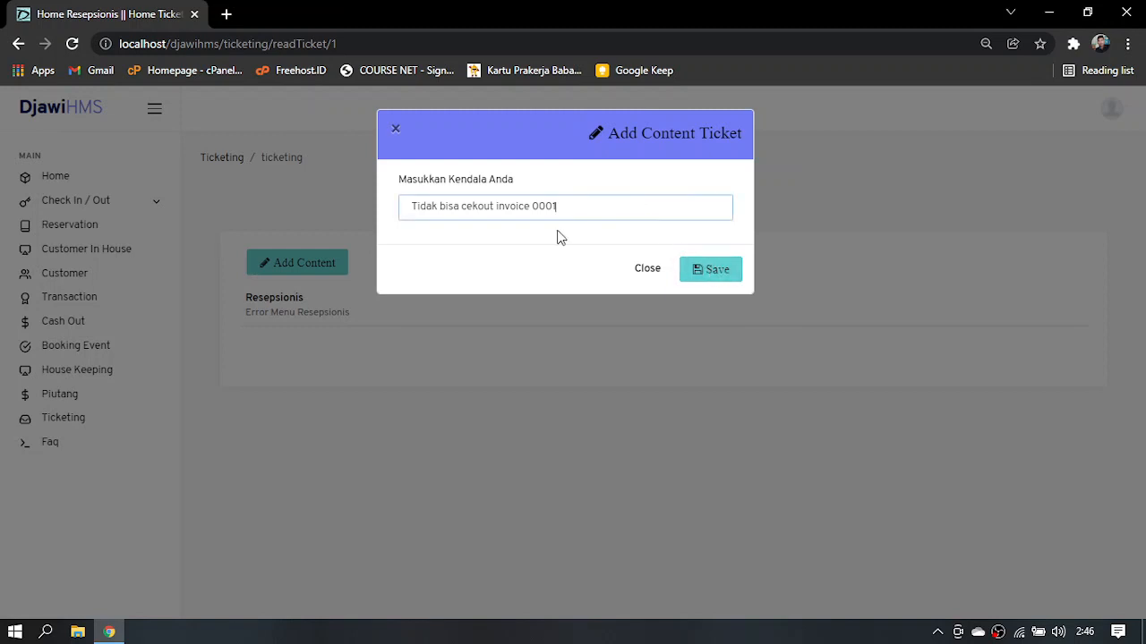
click(650, 277)
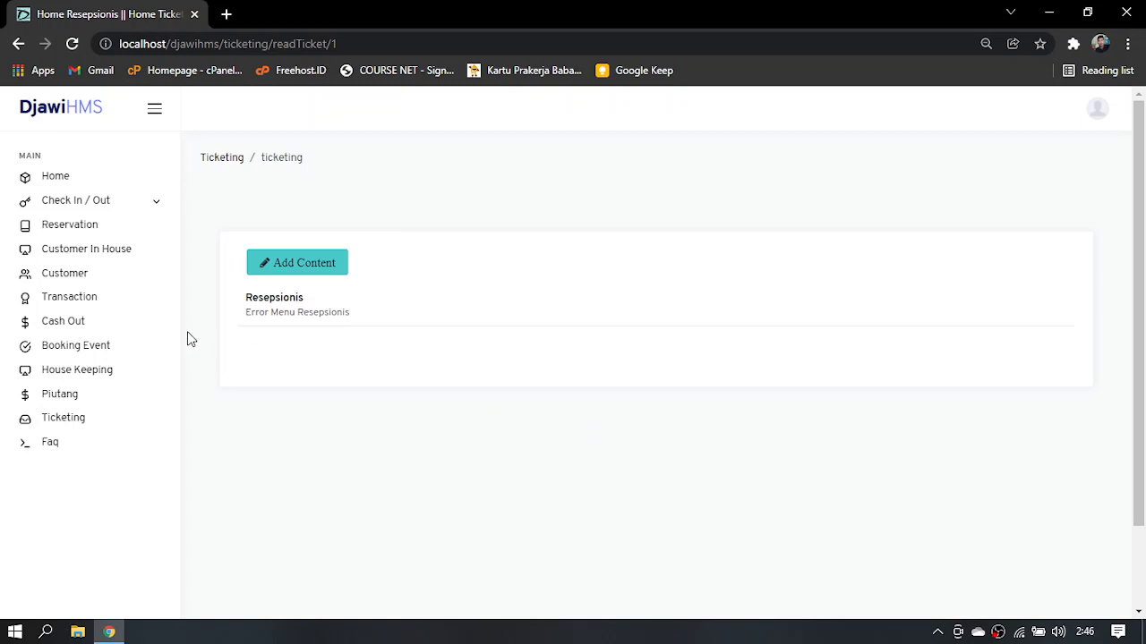
Return to the receptionist dashboard
click(102, 209)
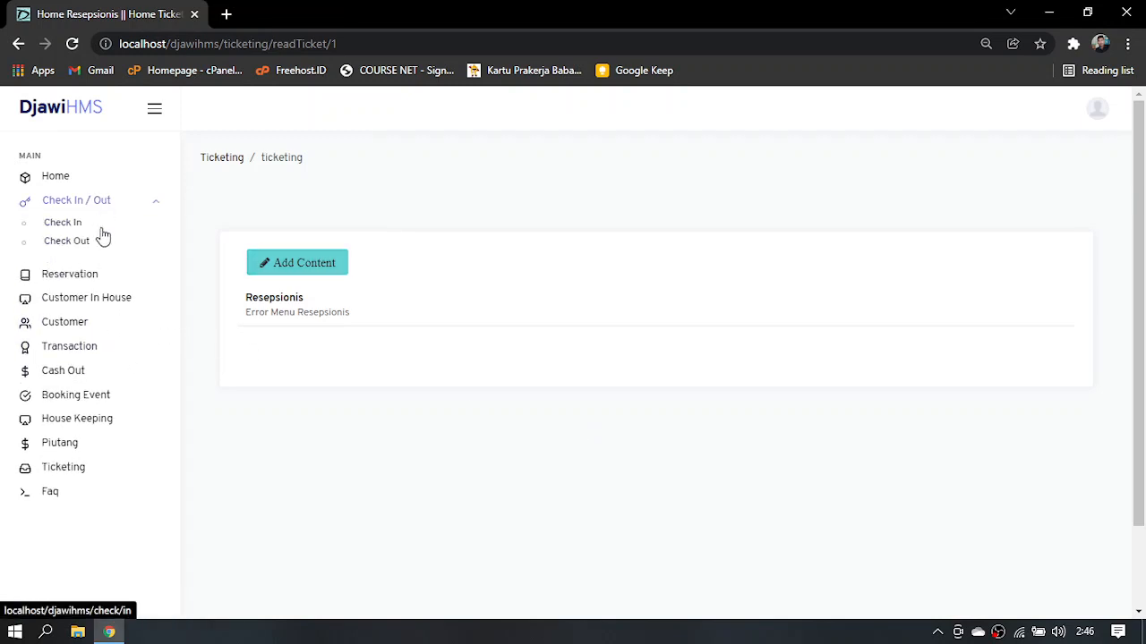
click(72, 176)
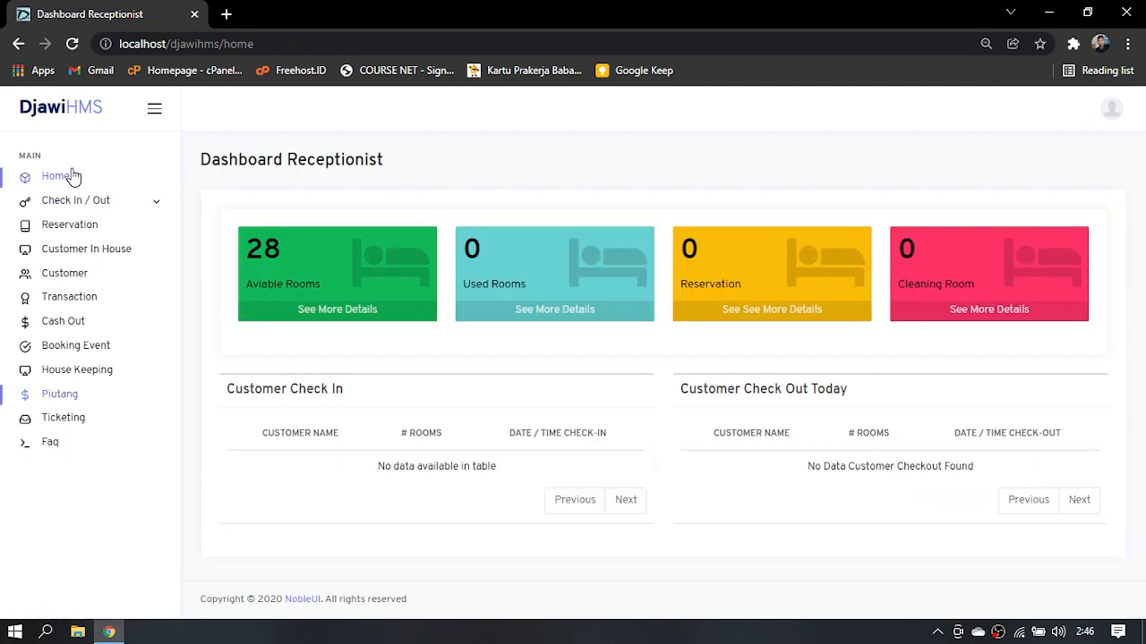